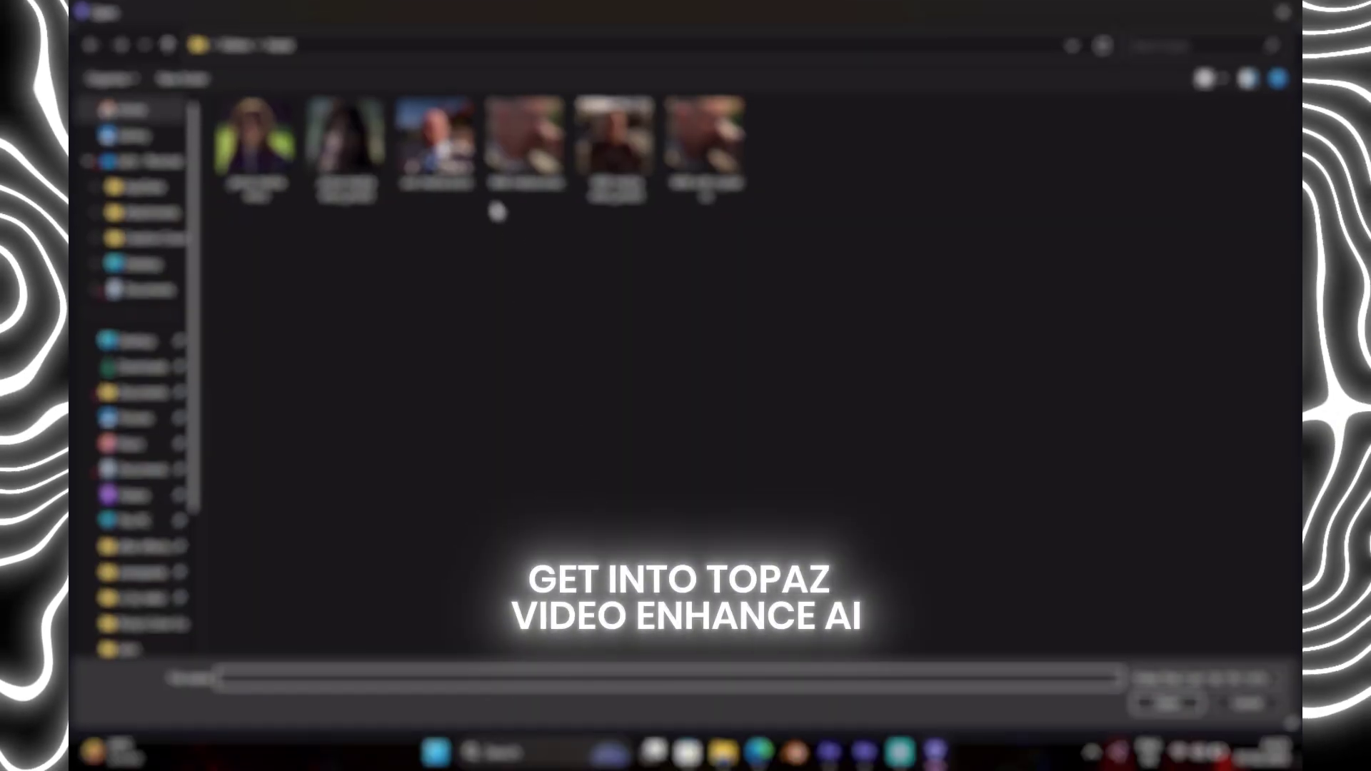
# Step: Choose the third thumbnail, the portrait clip of the bald man in glasses, to open
pyautogui.click(437, 145)
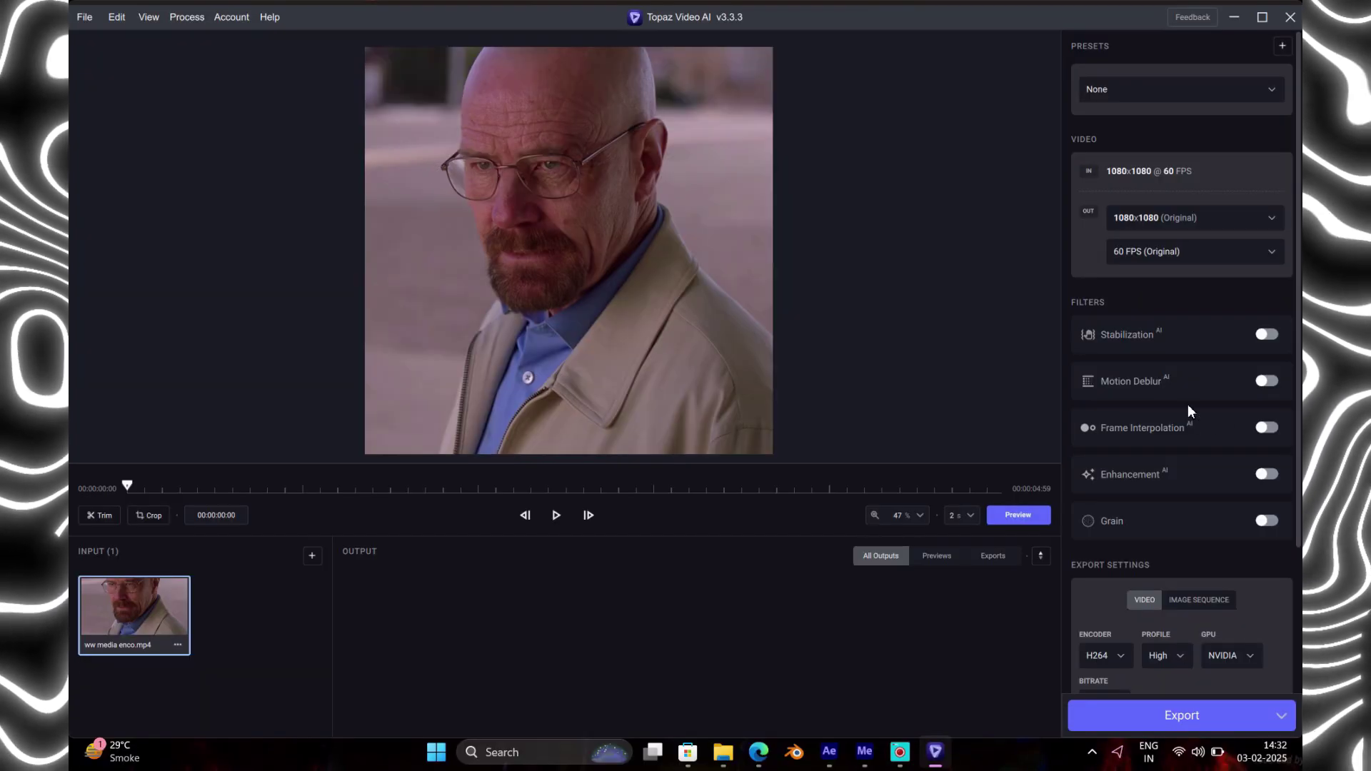
pyautogui.scroll(-3, 1188, 404)
# Step: Enable manual enhancement with Revert Compression 80, Recover Details 85 and Sharpen 60
pyautogui.click(1264, 289)
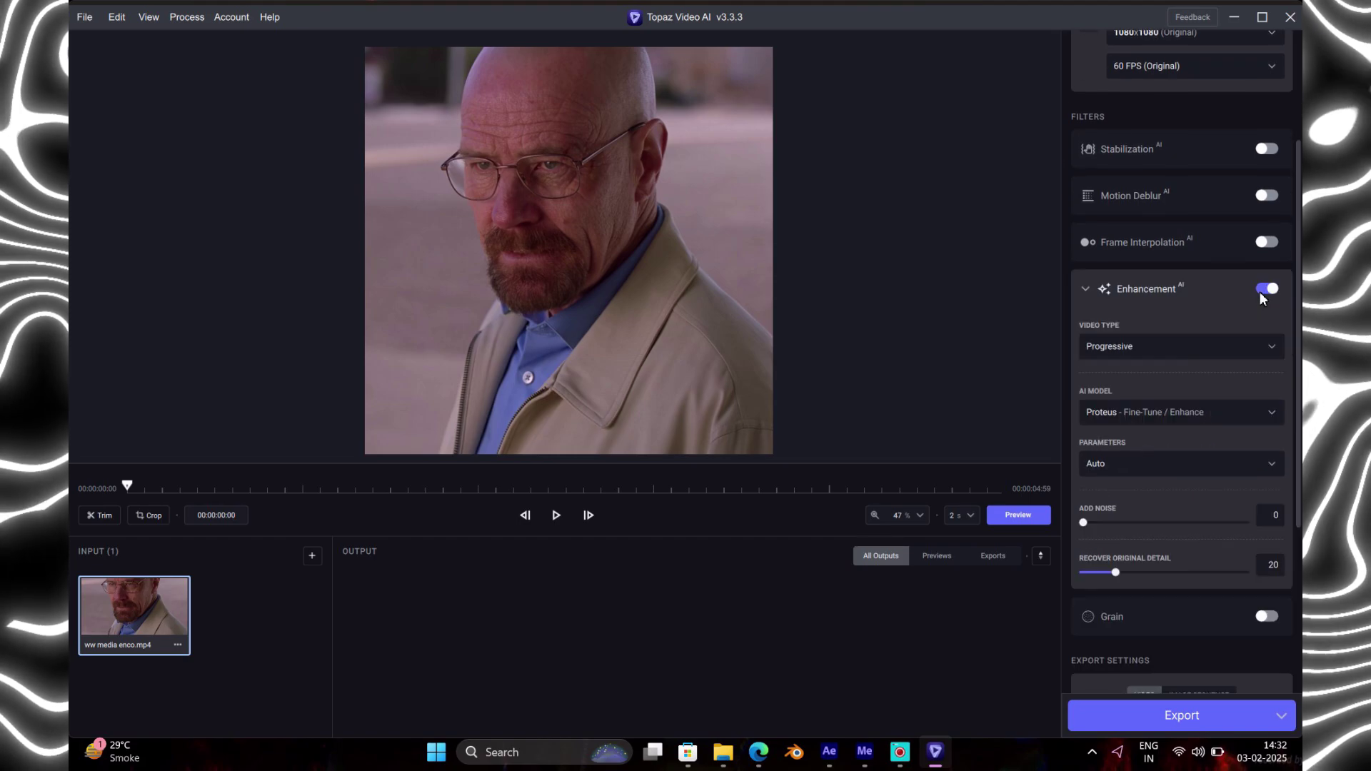
pyautogui.click(1123, 465)
pyautogui.click(1126, 545)
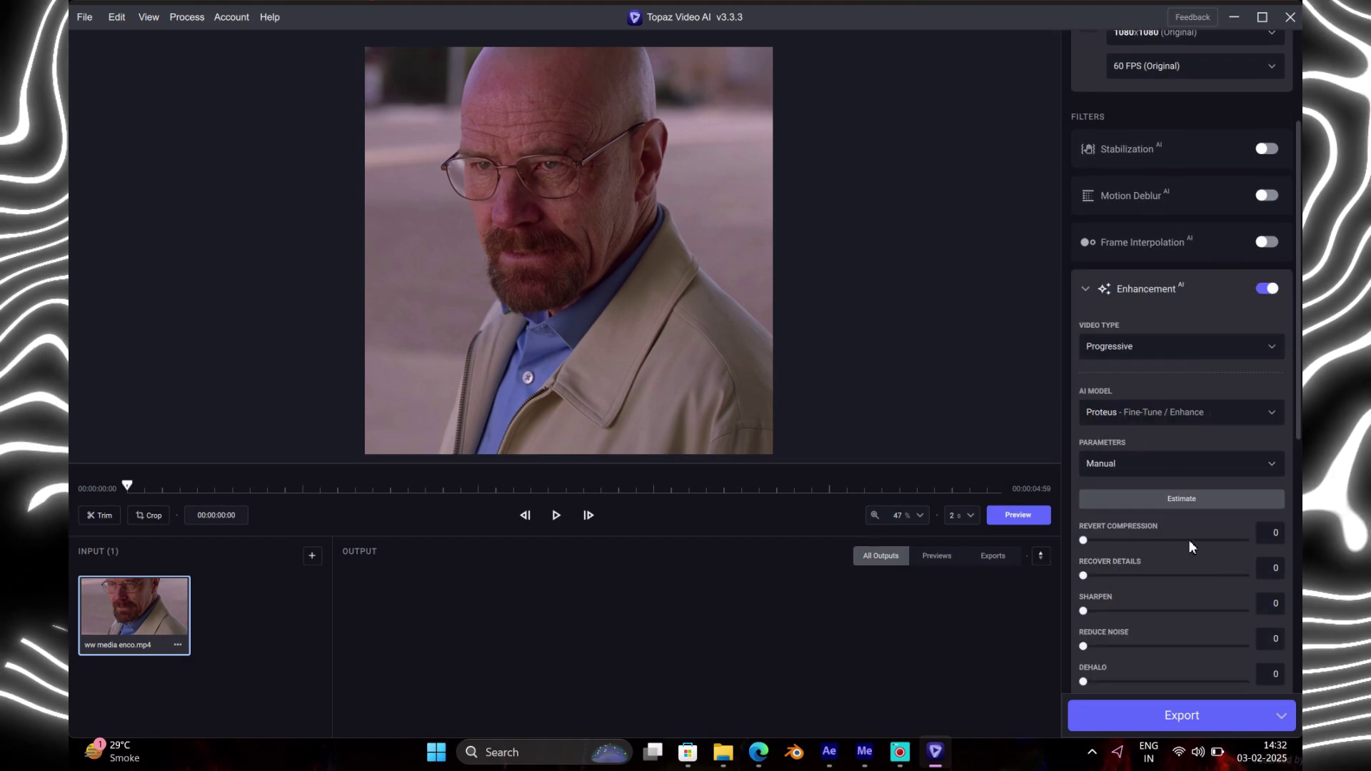
pyautogui.moveTo(1189, 539); pyautogui.dragTo(1211, 543)
pyautogui.click(1276, 569)
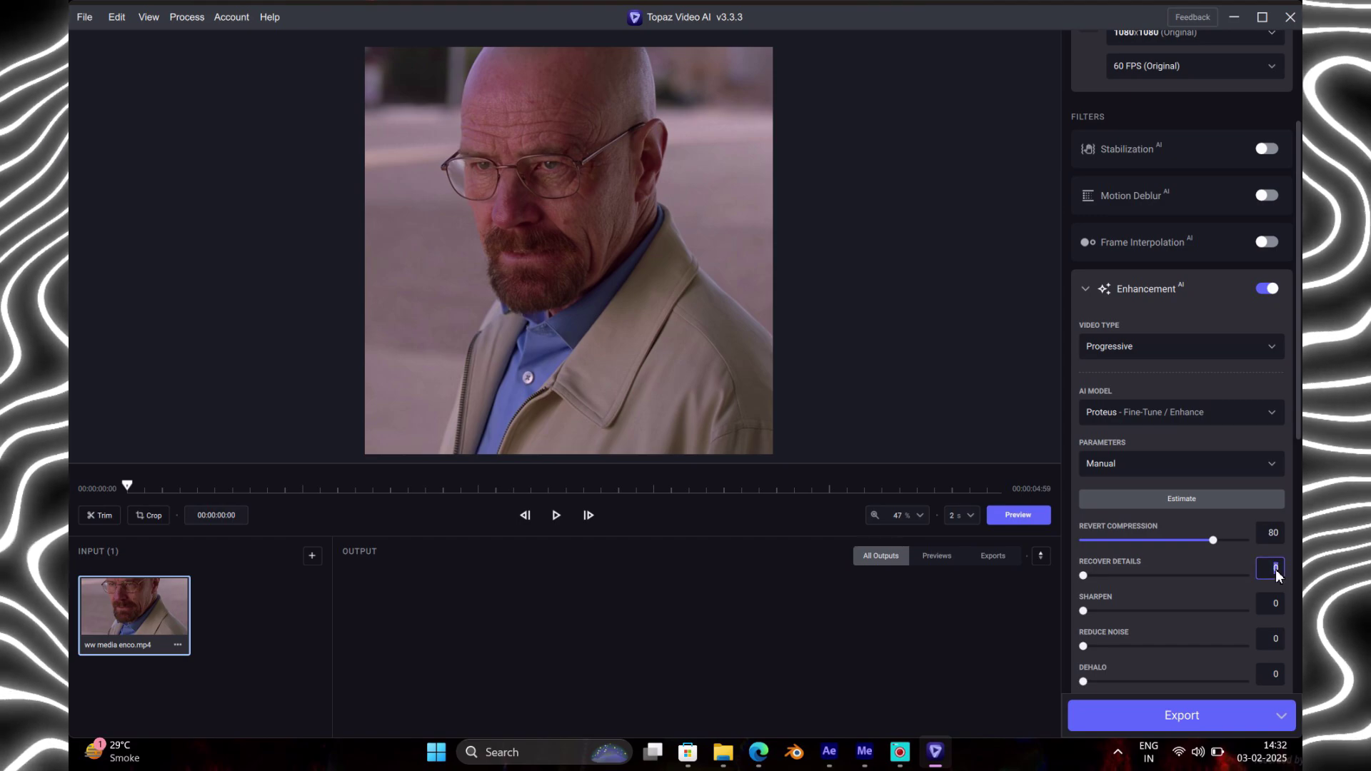
pyautogui.write('85')
pyautogui.click(1276, 604)
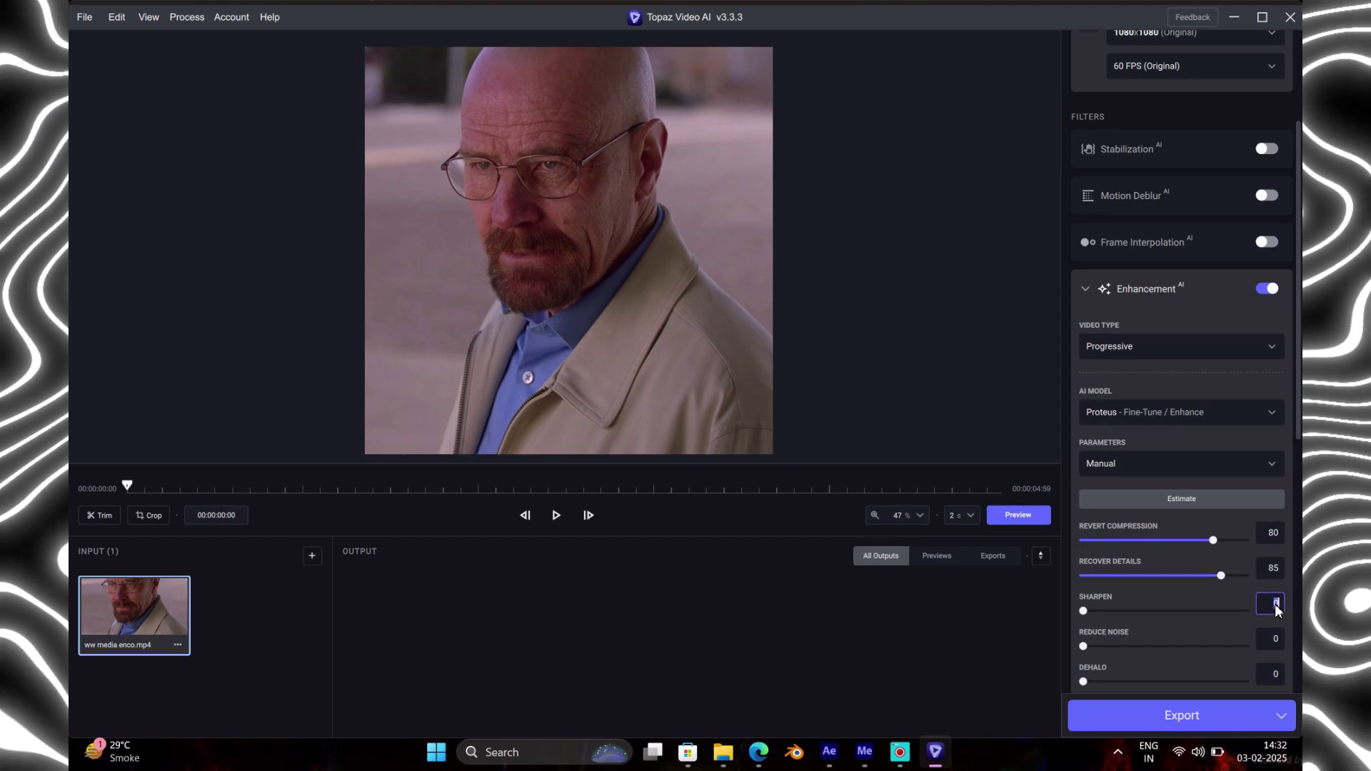
pyautogui.write('60')
pyautogui.scroll(-2, 1275, 589)
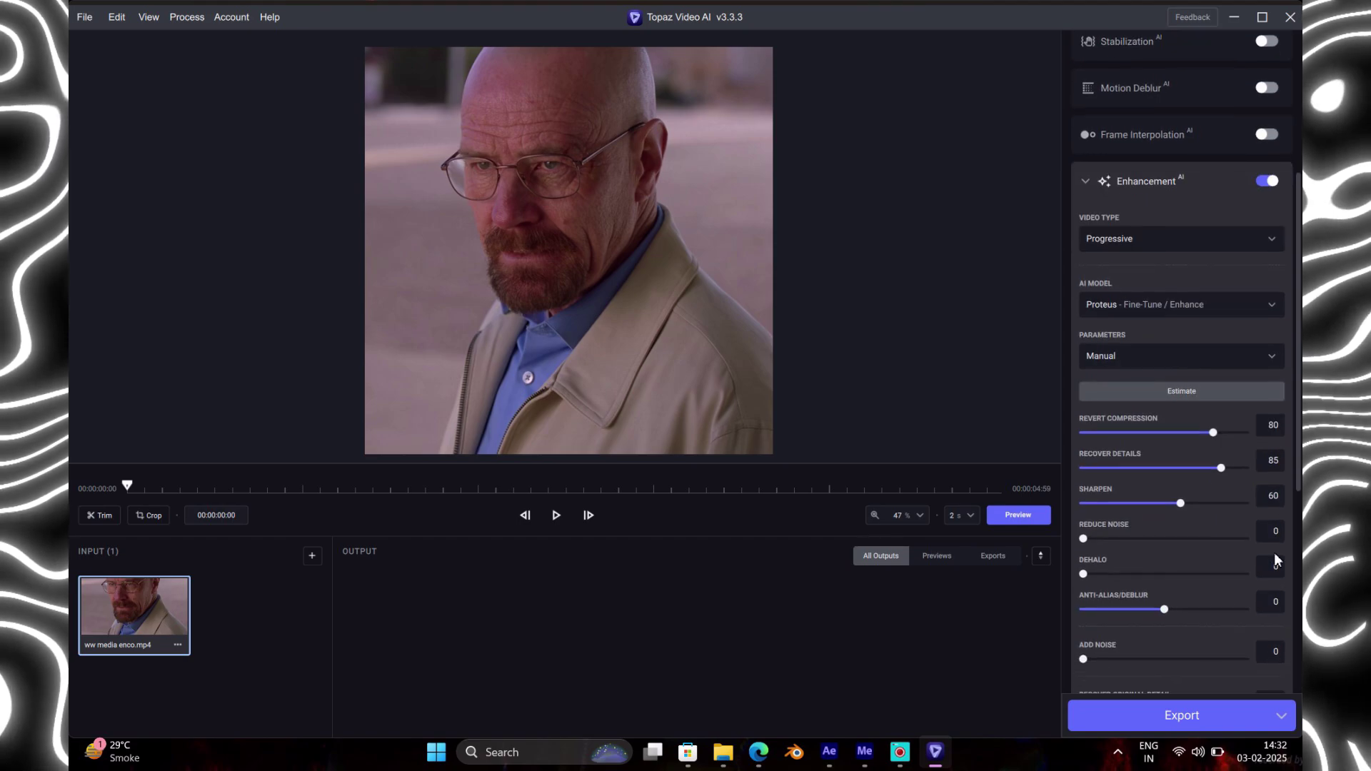
# Step: Set Reduce Noise to 25, Dehalo to 15 and Anti-Alias/Deblur to a negative amount
pyautogui.click(1274, 531)
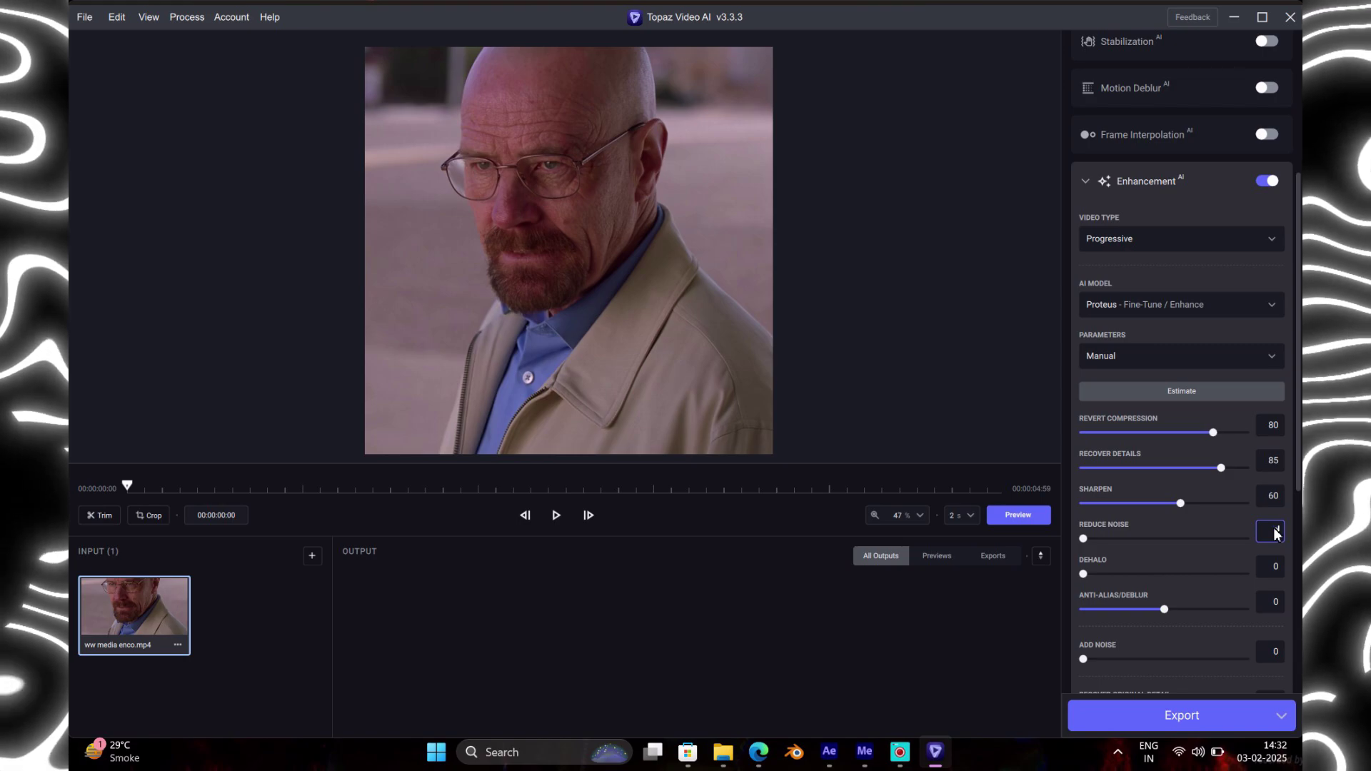
pyautogui.write('25')
pyautogui.click(1275, 566)
pyautogui.write('1')
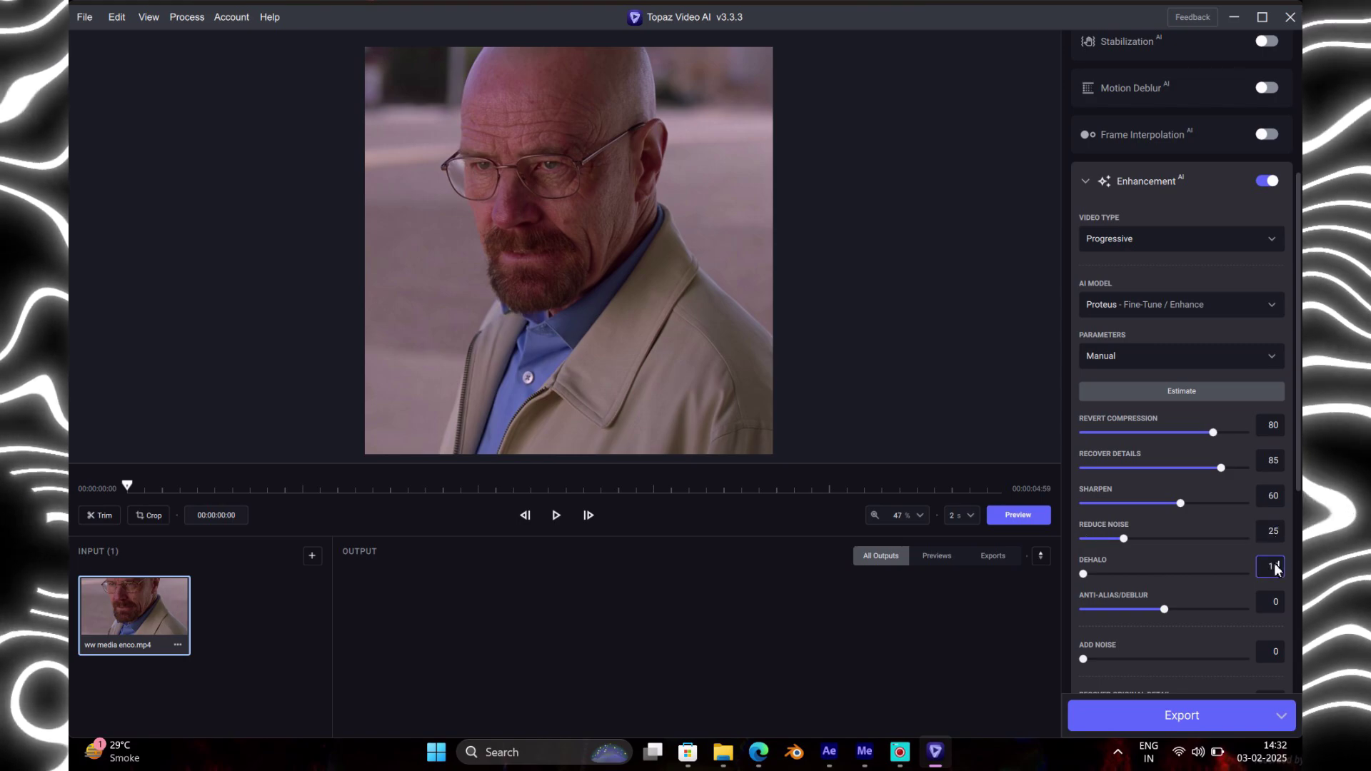
pyautogui.write('5')
pyautogui.press('Return')
pyautogui.moveTo(1163, 610); pyautogui.dragTo(1114, 616)
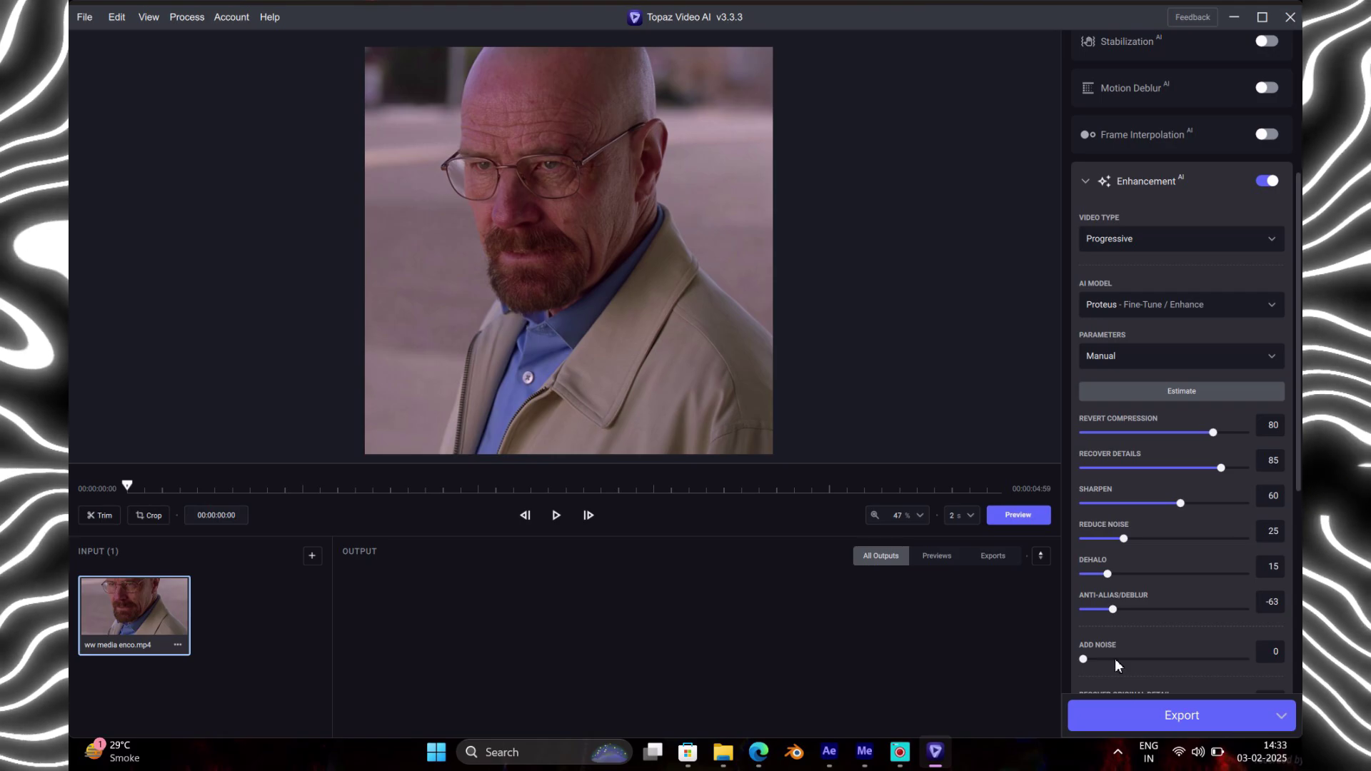
pyautogui.scroll(-4, 1116, 655)
pyautogui.scroll(-2, 1128, 649)
pyautogui.click(1111, 192)
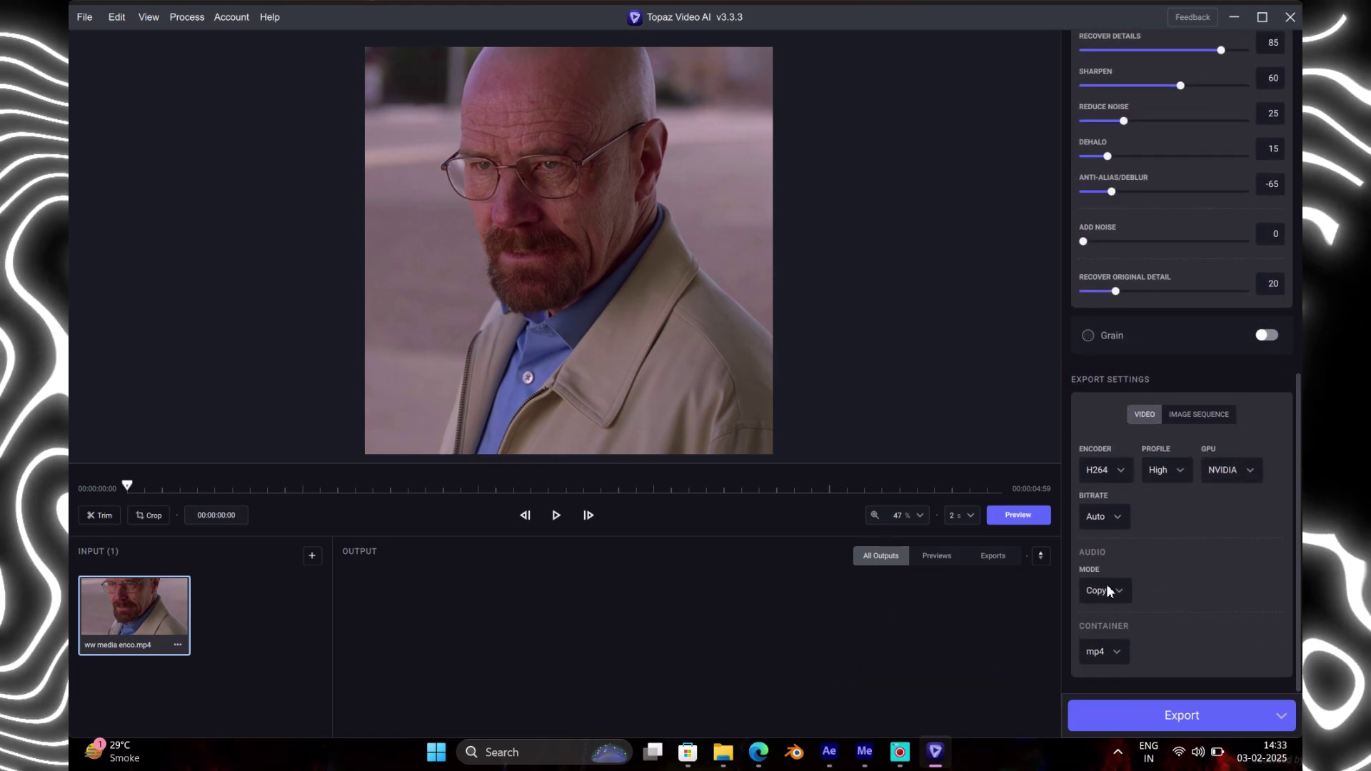
# Step: Set the output container to mov and scrub a before-and-after enhancement preview
pyautogui.click(1106, 652)
pyautogui.click(1103, 564)
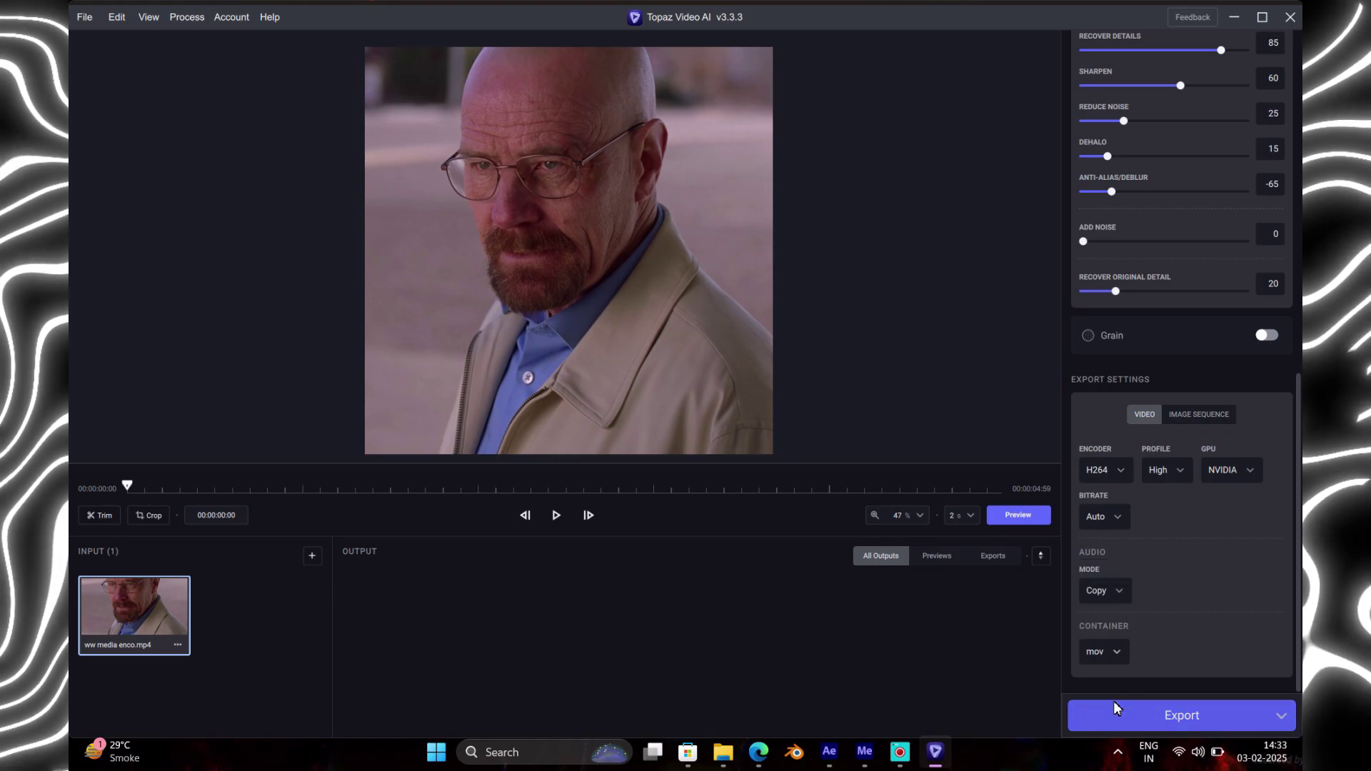
pyautogui.click(1018, 515)
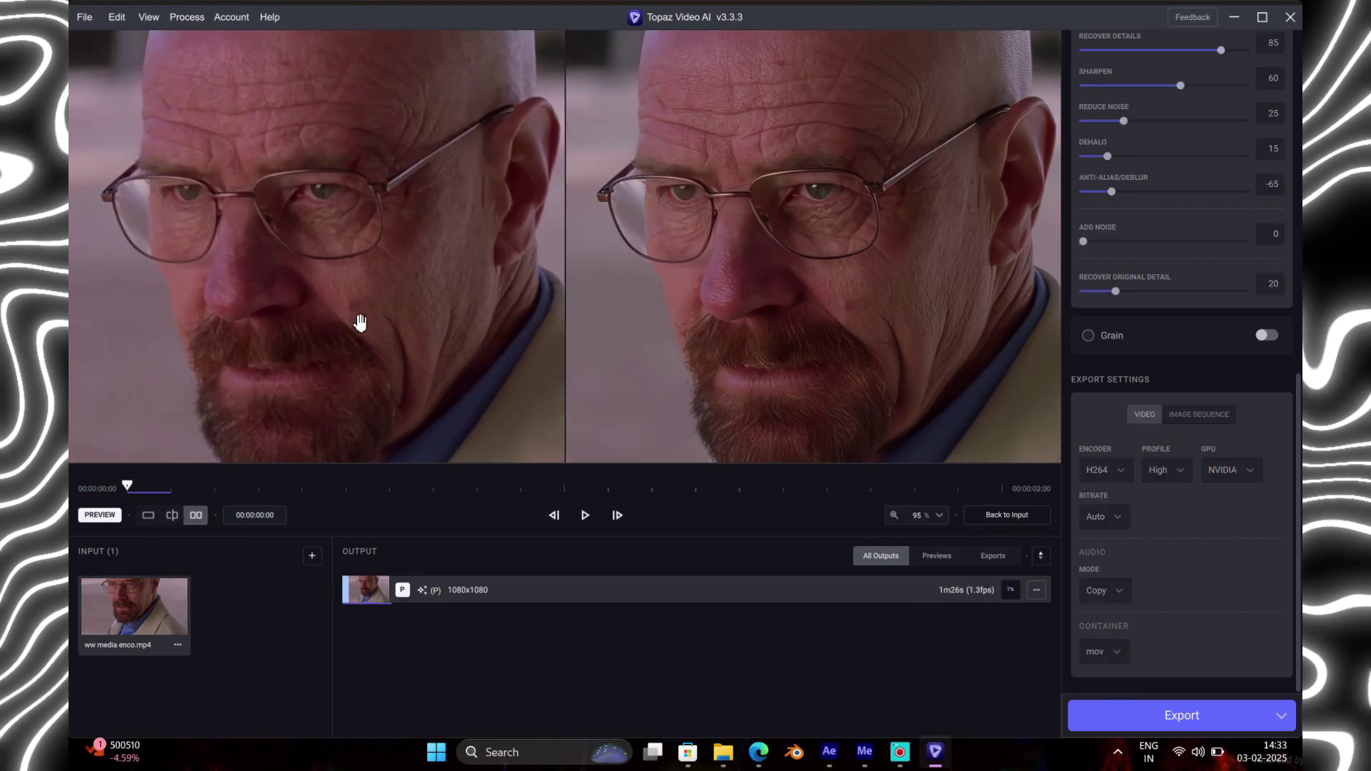
pyautogui.scroll(-3, 360, 323)
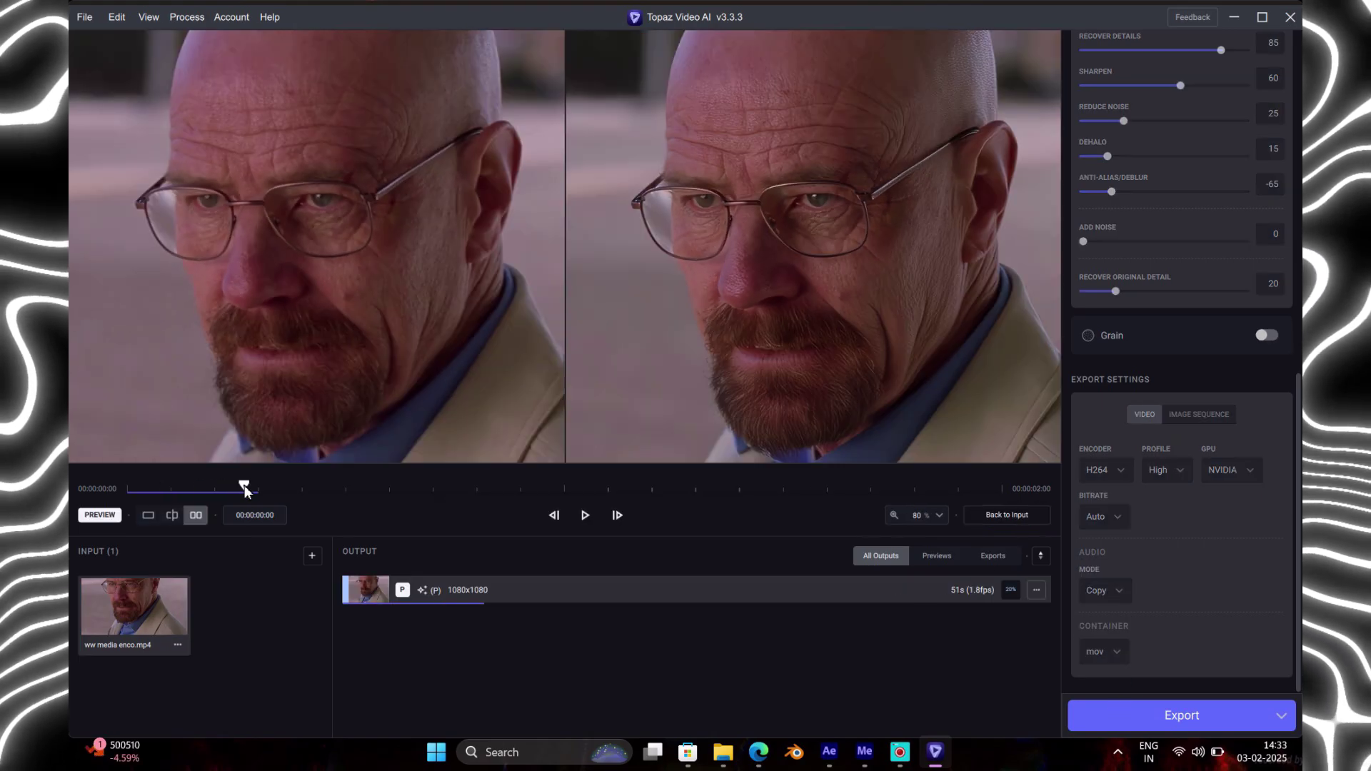
pyautogui.moveTo(244, 485); pyautogui.dragTo(315, 502)
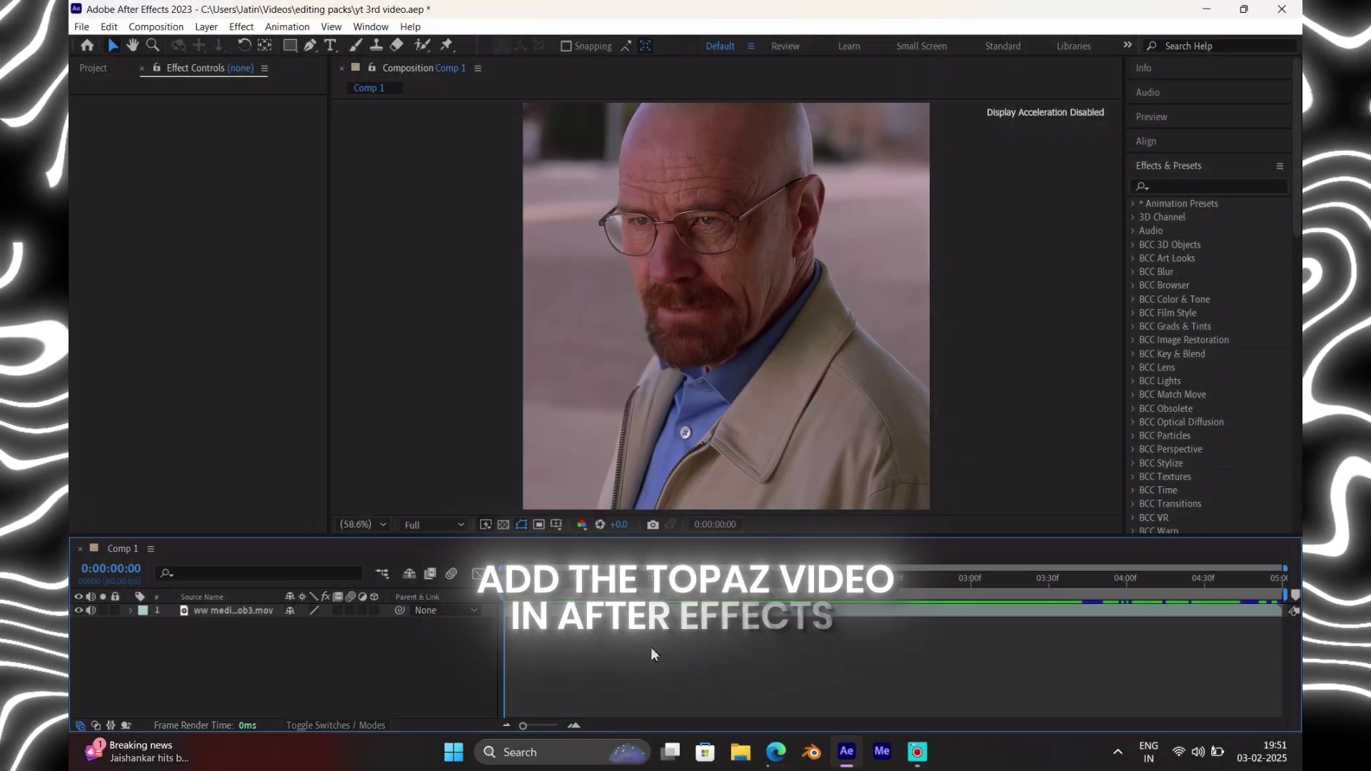
# Step: Create an adjustment layer with Ctrl+Alt+Y and apply Solid Composite at 0.5 opacity
pyautogui.hotkey('ctrl', 'alt', 'y')
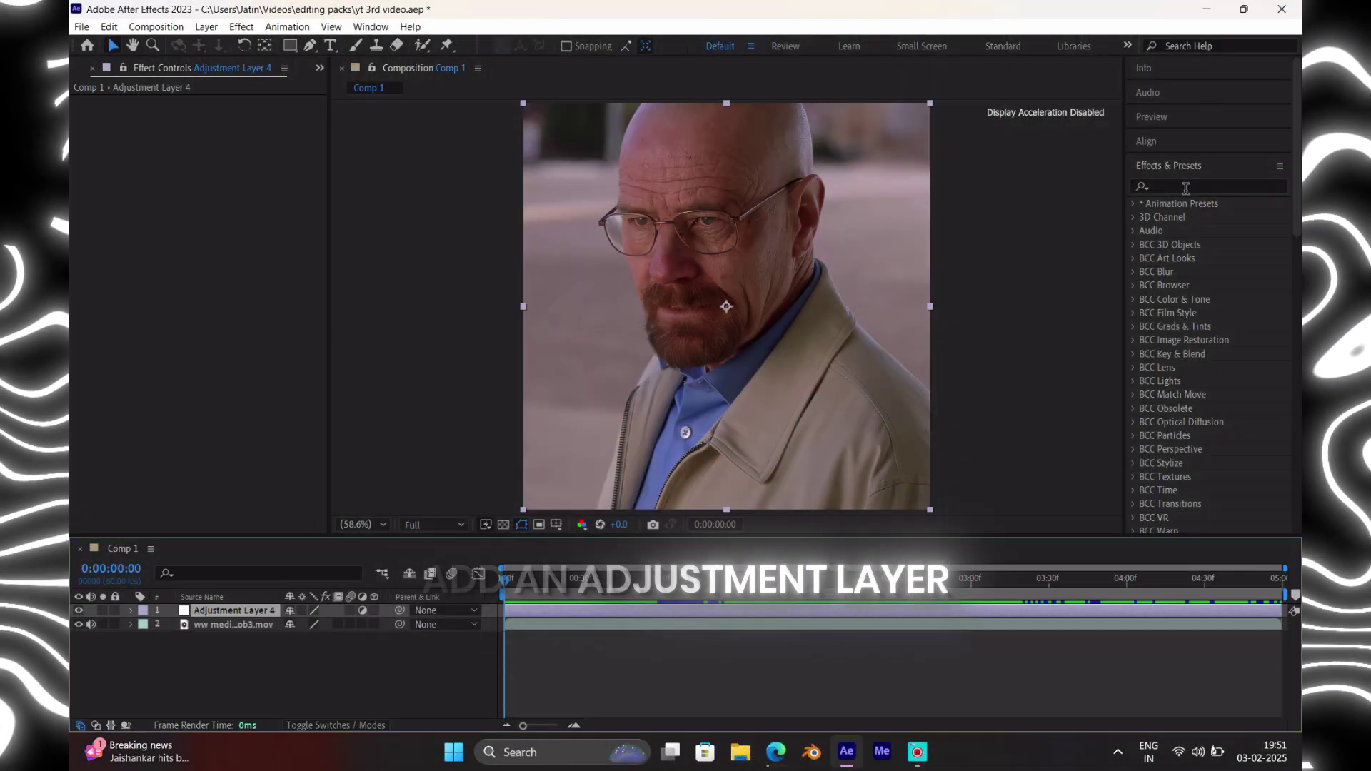
pyautogui.click(1179, 188)
pyautogui.write('s')
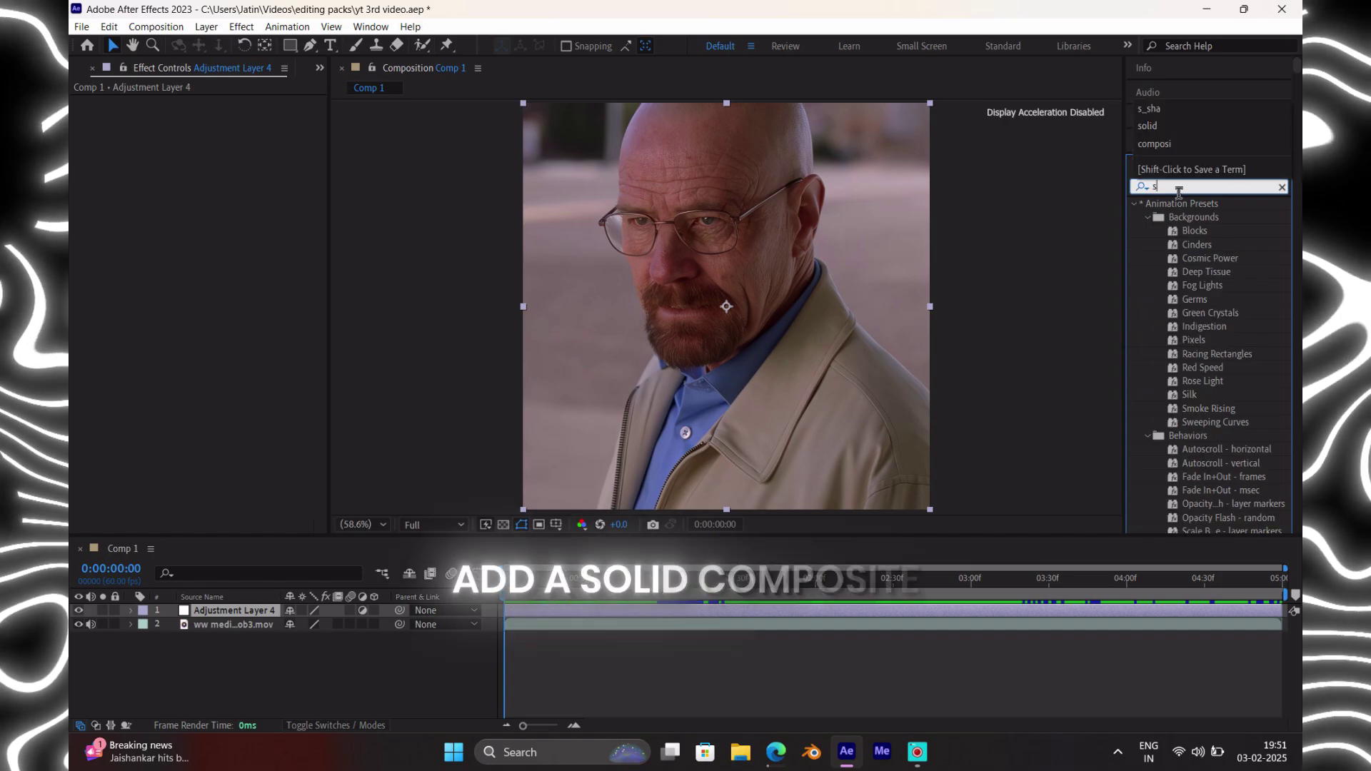
pyautogui.write('oli')
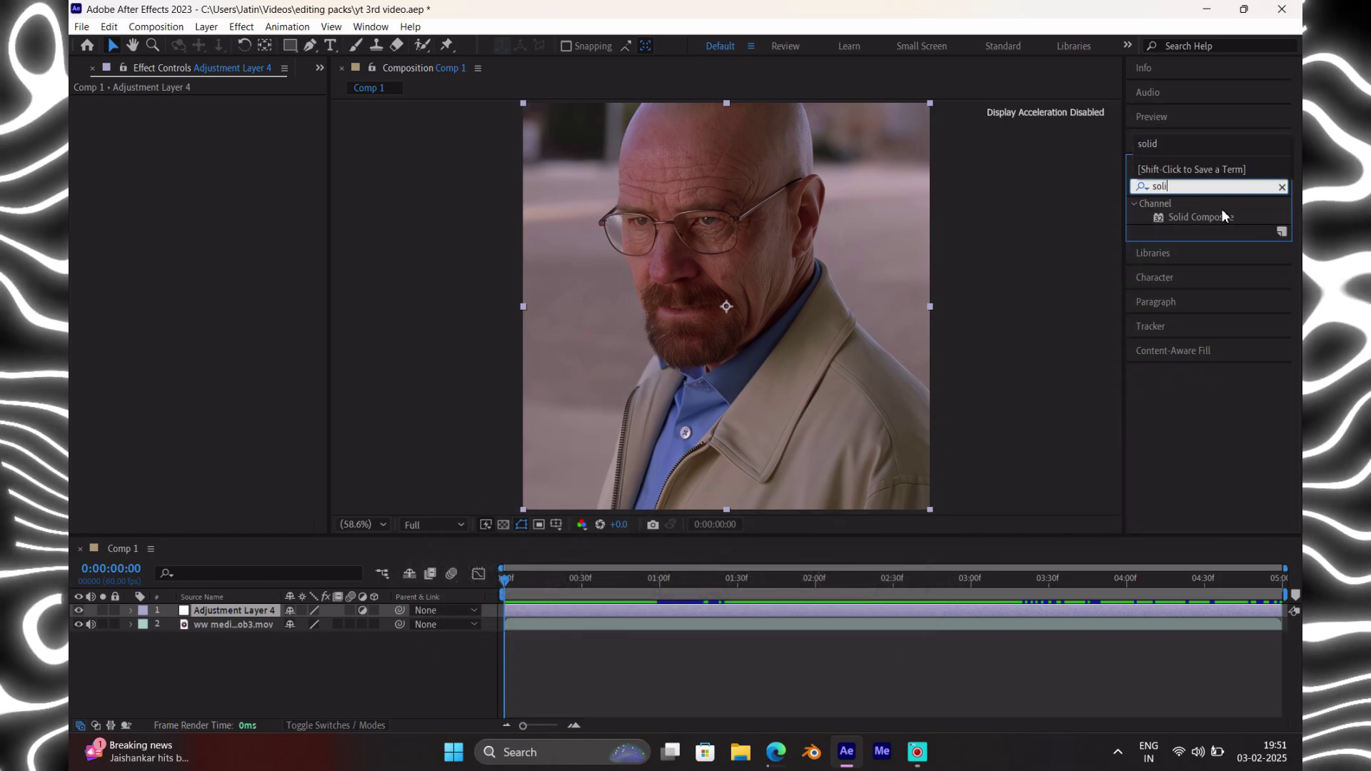
pyautogui.doubleClick(1222, 217)
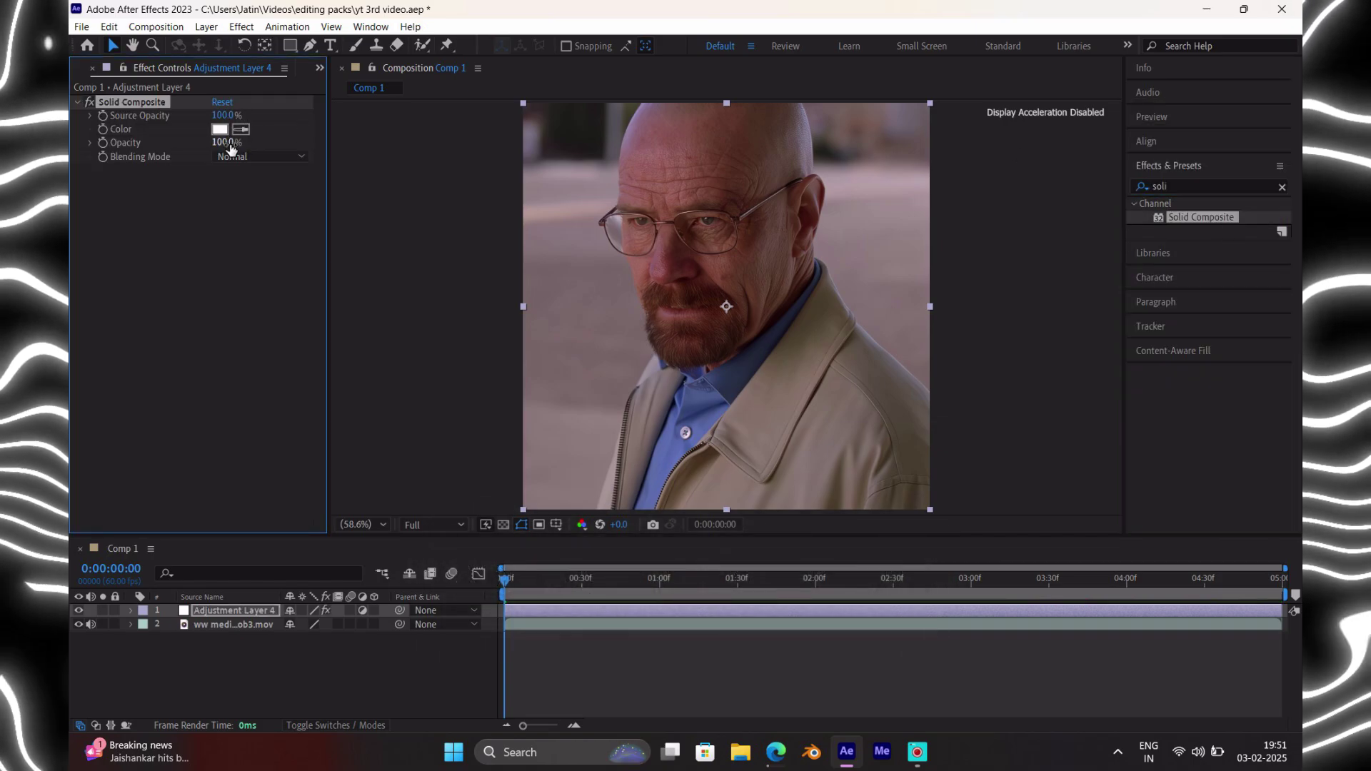
pyautogui.write('0.5')
pyautogui.press('Return')
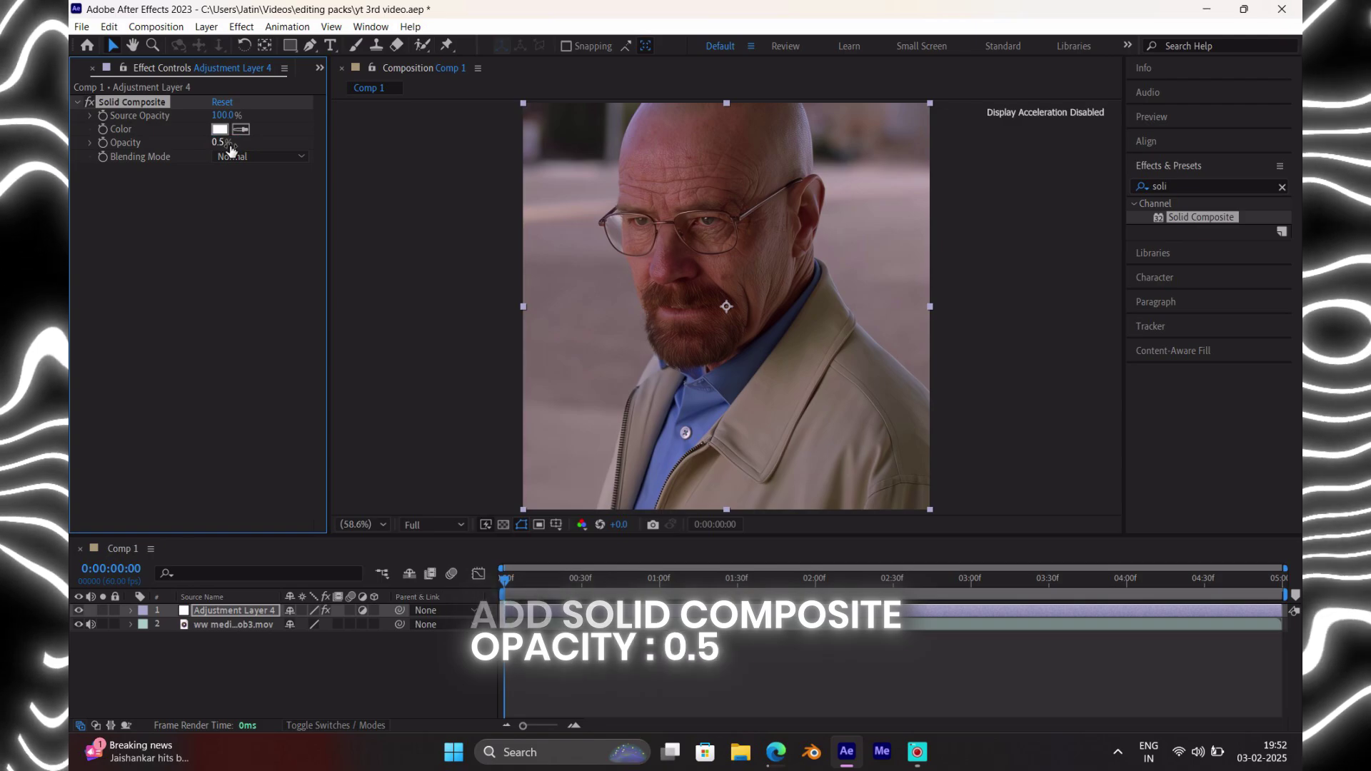
# Step: Apply S_Sharpen with tuned Edge Threshold, Small Detail Size 6 and green/blue sharpen values, then collapse it
pyautogui.click(1139, 186)
pyautogui.write('s')
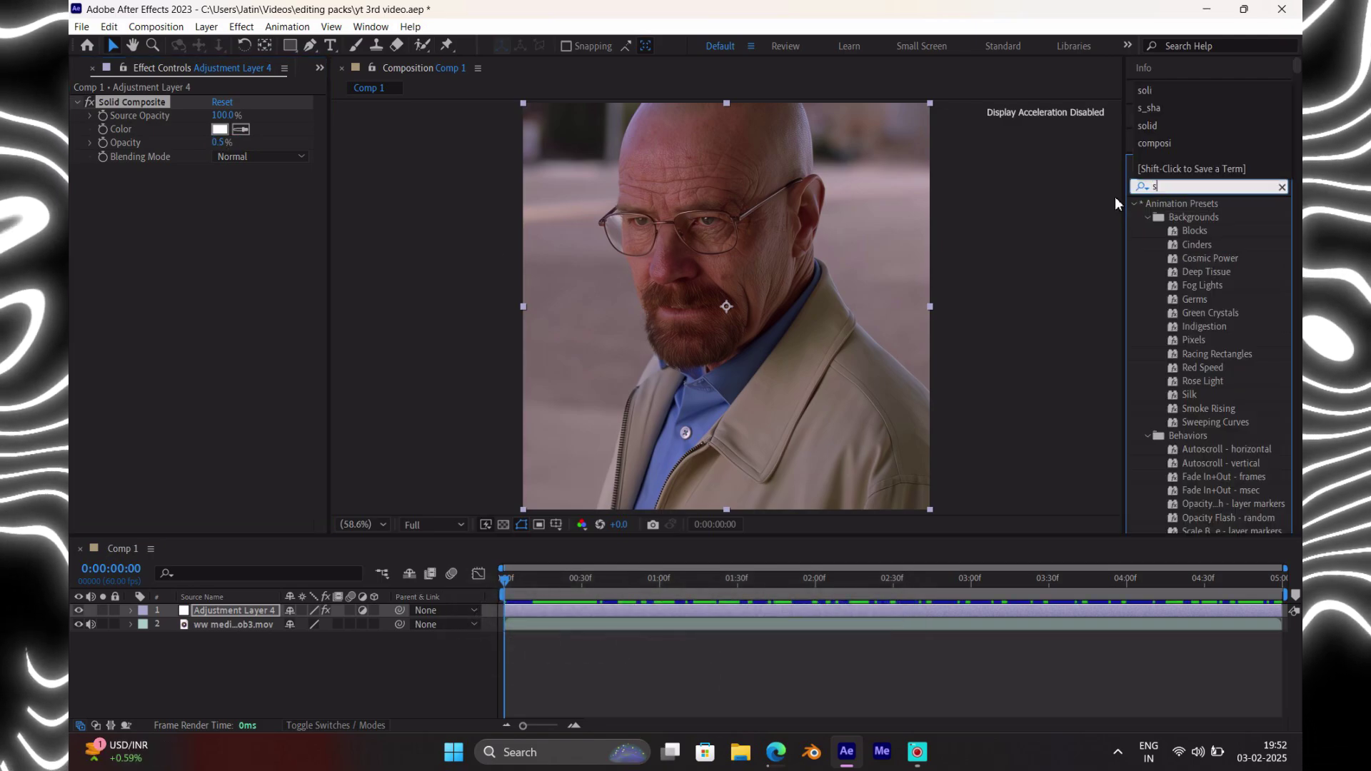
pyautogui.write('_shar')
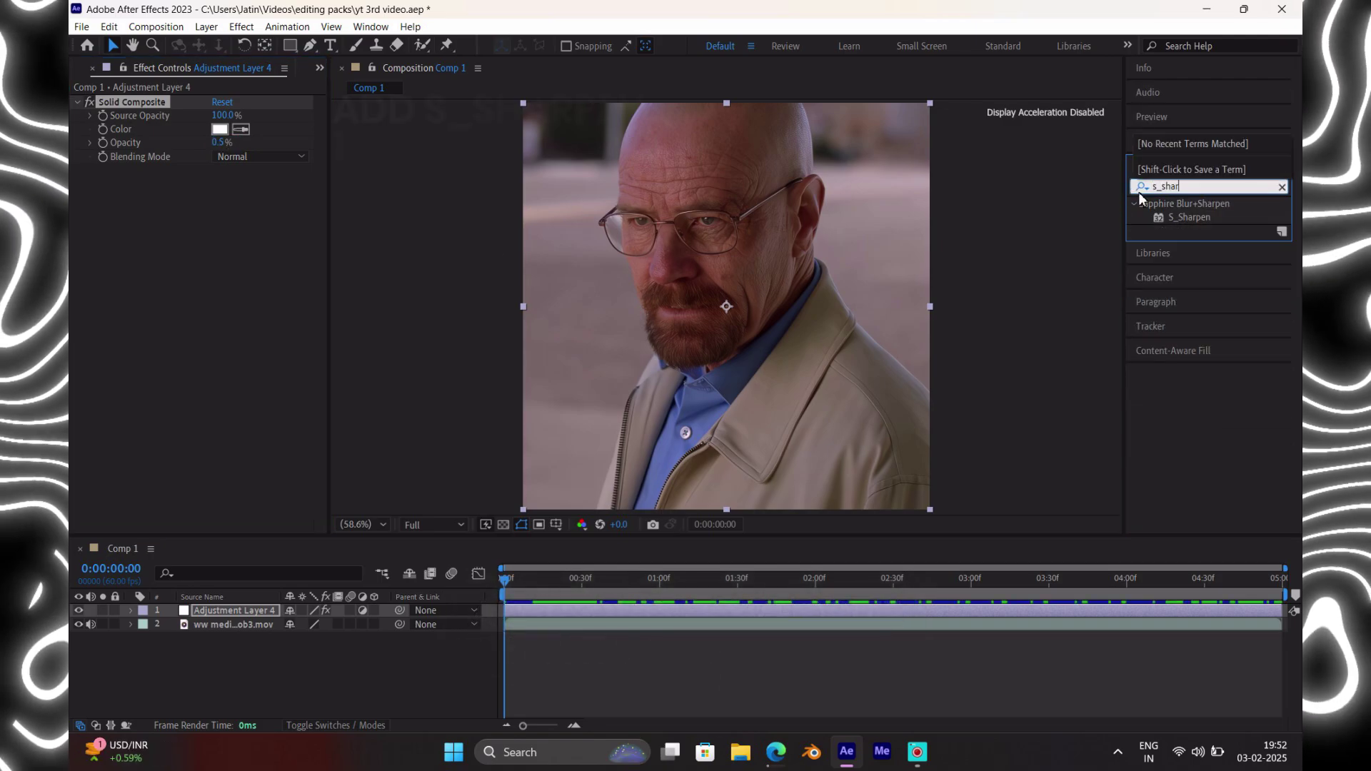
pyautogui.doubleClick(1197, 217)
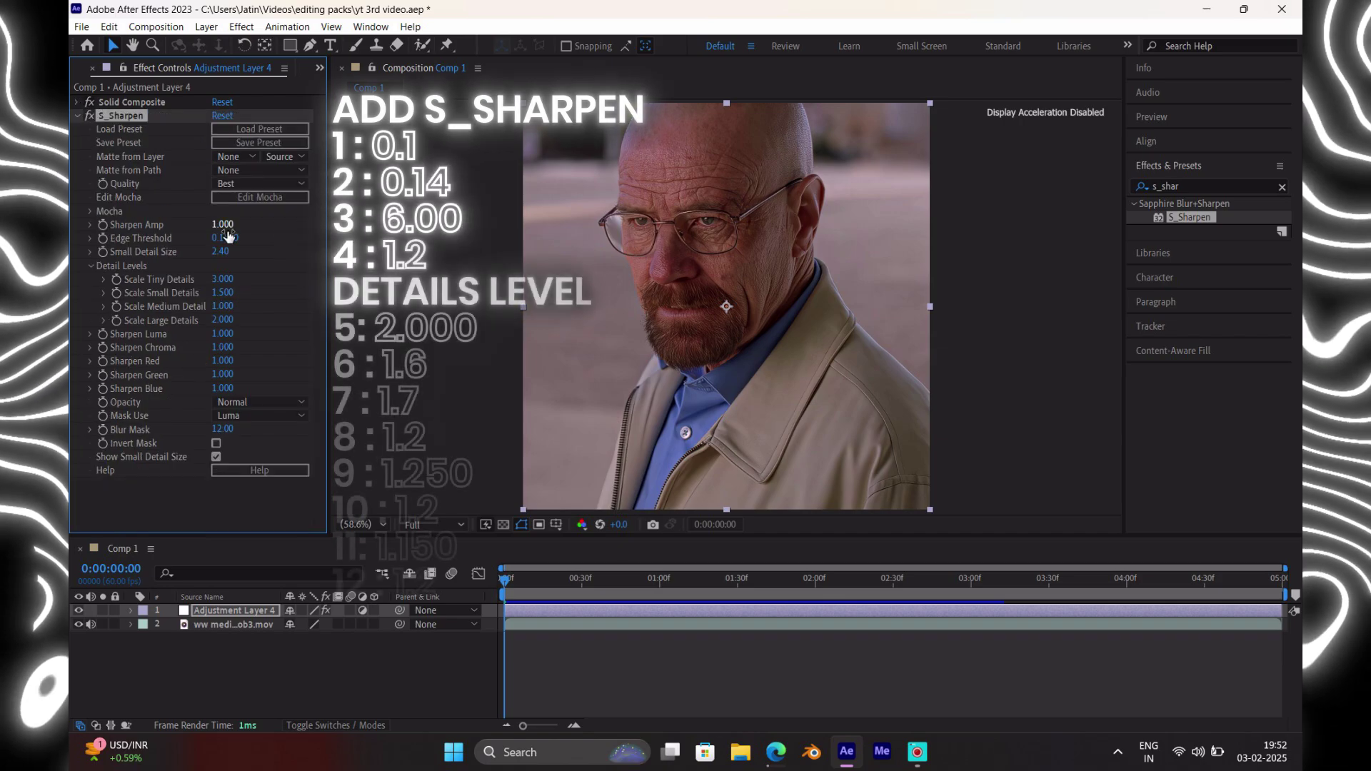
pyautogui.click(228, 238)
pyautogui.write('400')
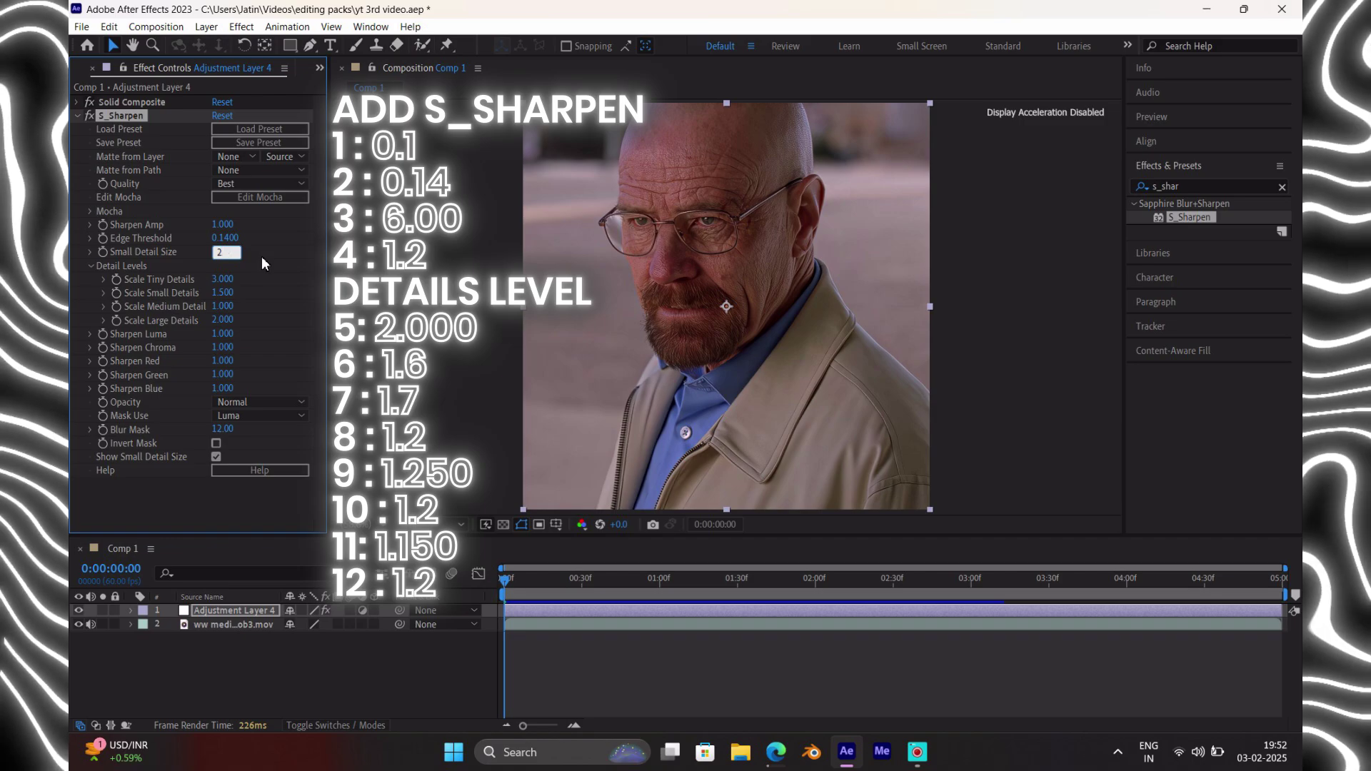
pyautogui.write('6')
pyautogui.press('Return')
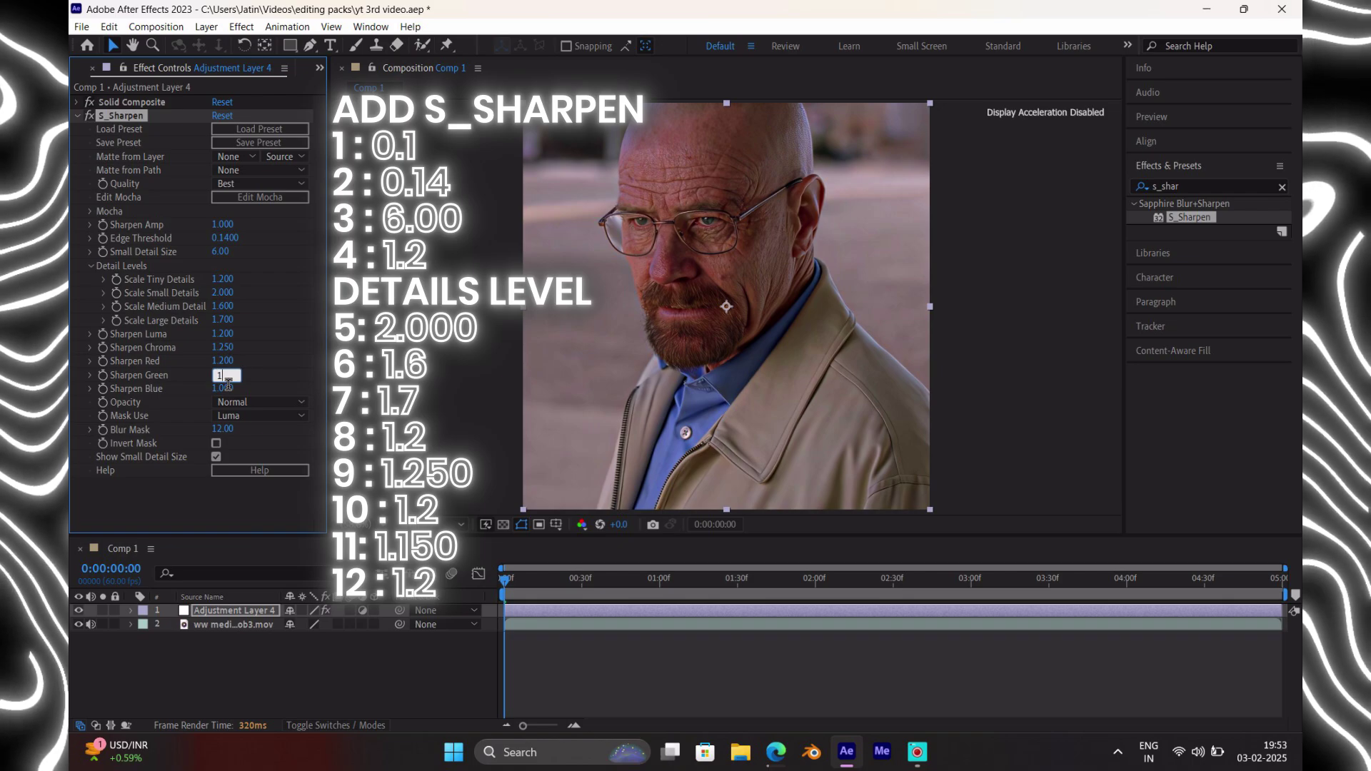
pyautogui.write('.15')
pyautogui.press('Return')
pyautogui.write('1')
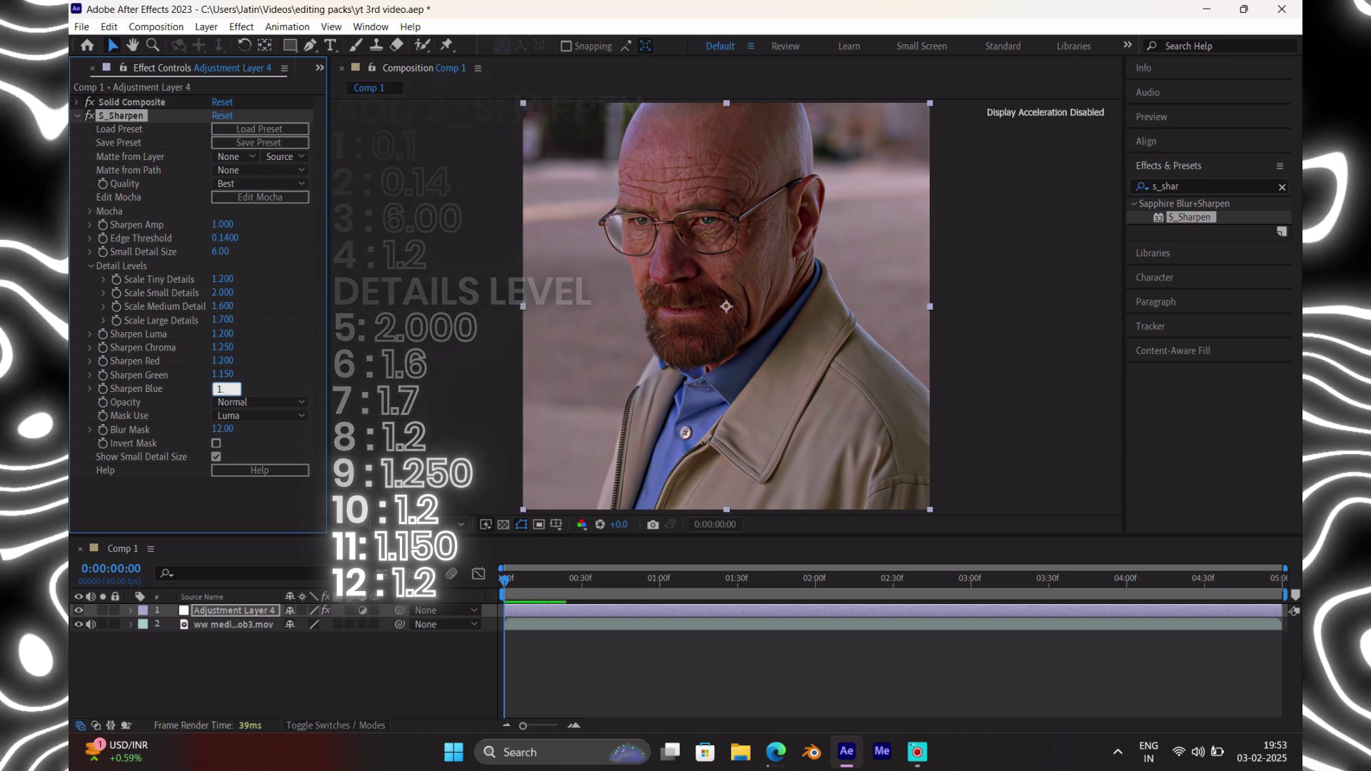
pyautogui.write('.2')
pyautogui.press('Return')
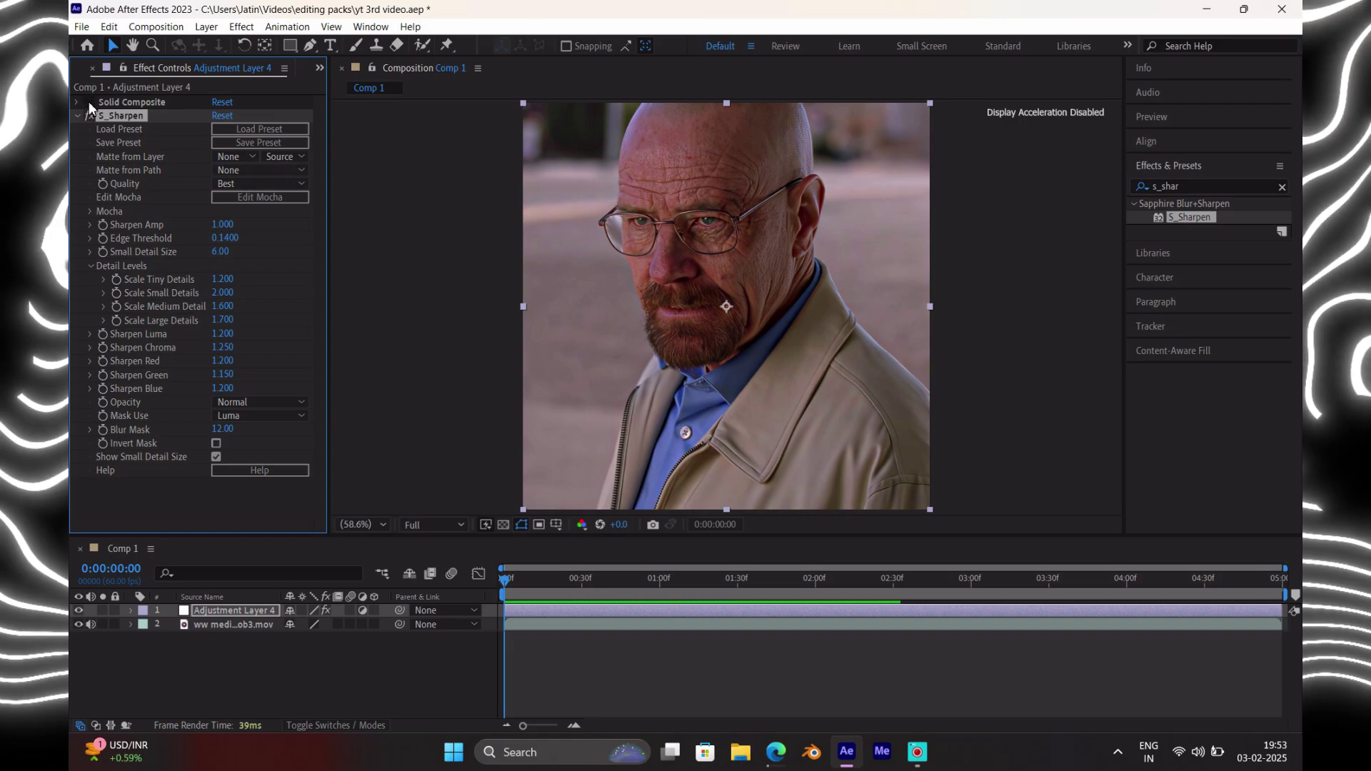
pyautogui.click(77, 116)
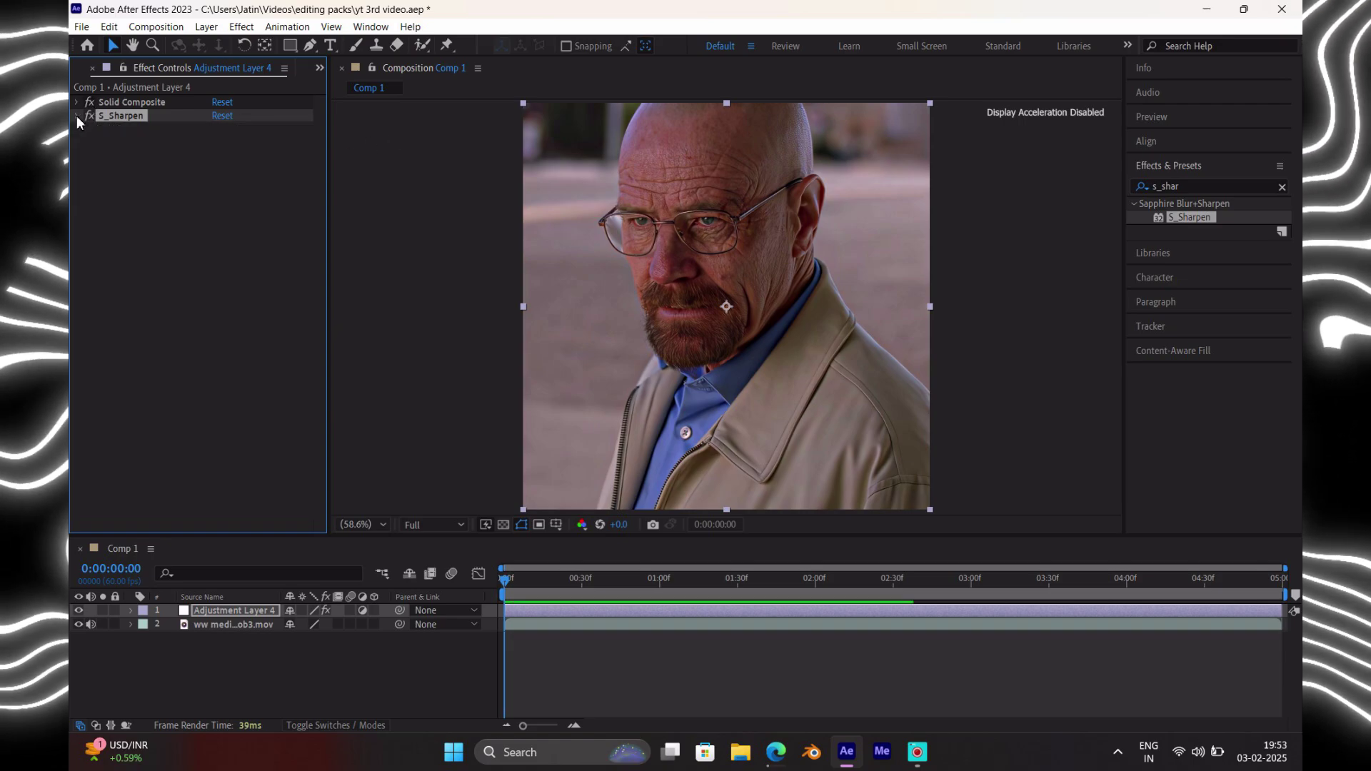
# Step: Apply a second S_Sharpen with Sharpen Amp 0.8 and collapse S_Sharpen 2
pyautogui.press('BackSpace')
pyautogui.press('BackSpace')
pyautogui.press('BackSpace')
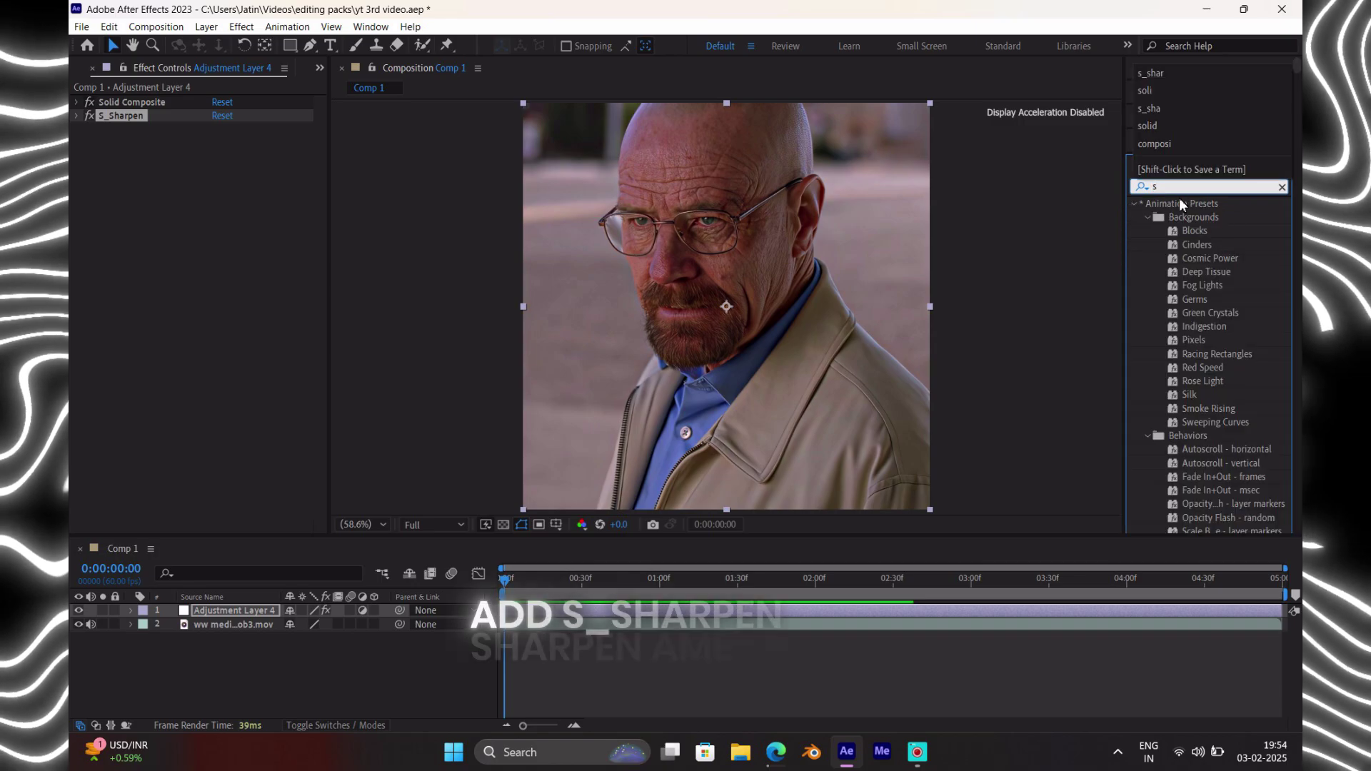
pyautogui.click(1151, 74)
pyautogui.doubleClick(1189, 218)
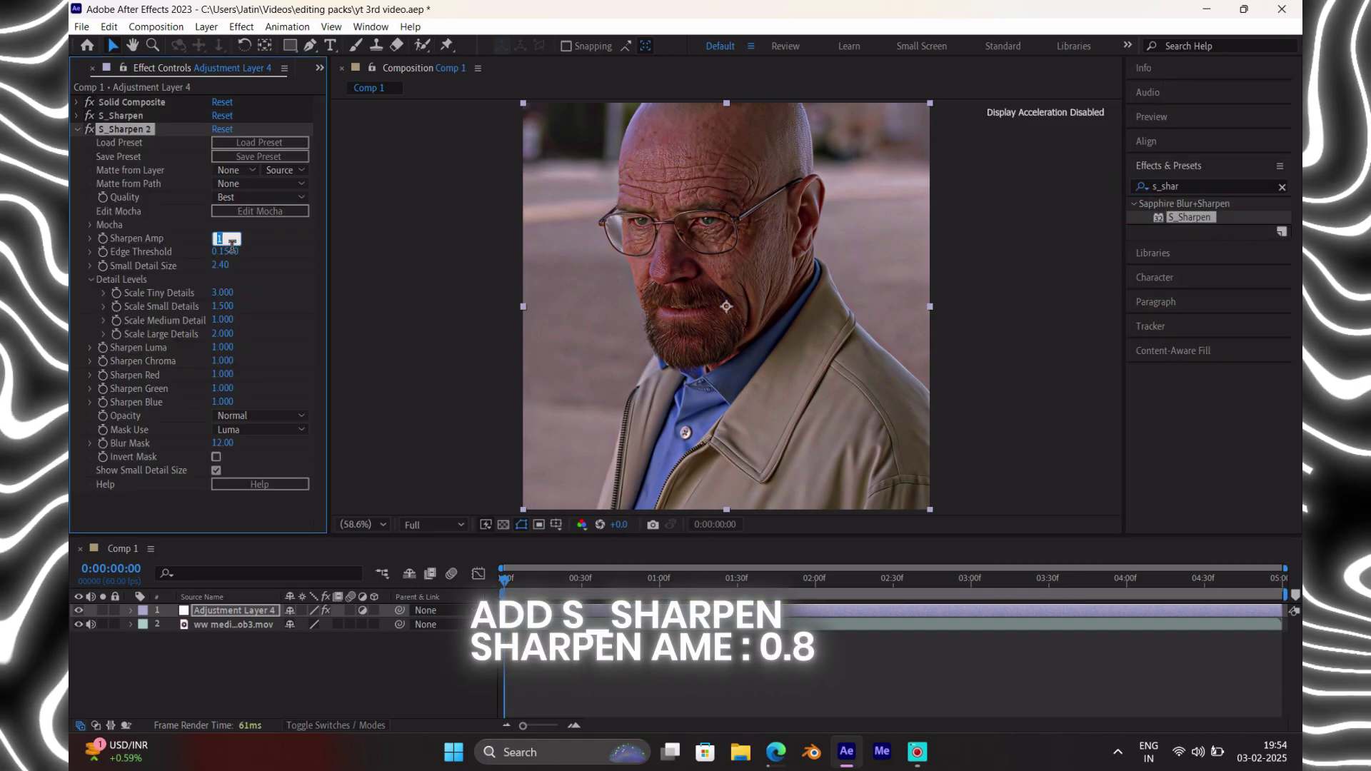
pyautogui.write('.8')
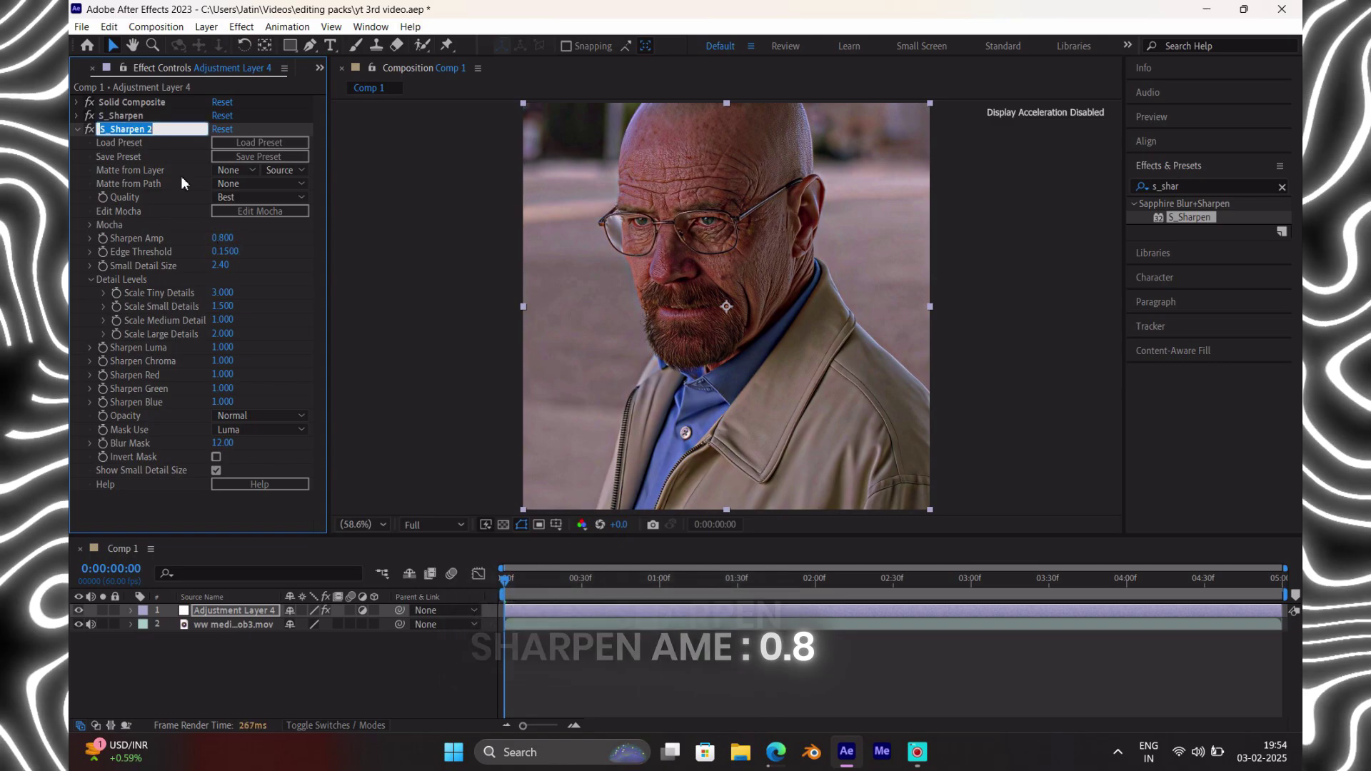
pyautogui.press('Return')
pyautogui.click(76, 129)
pyautogui.click(1199, 187)
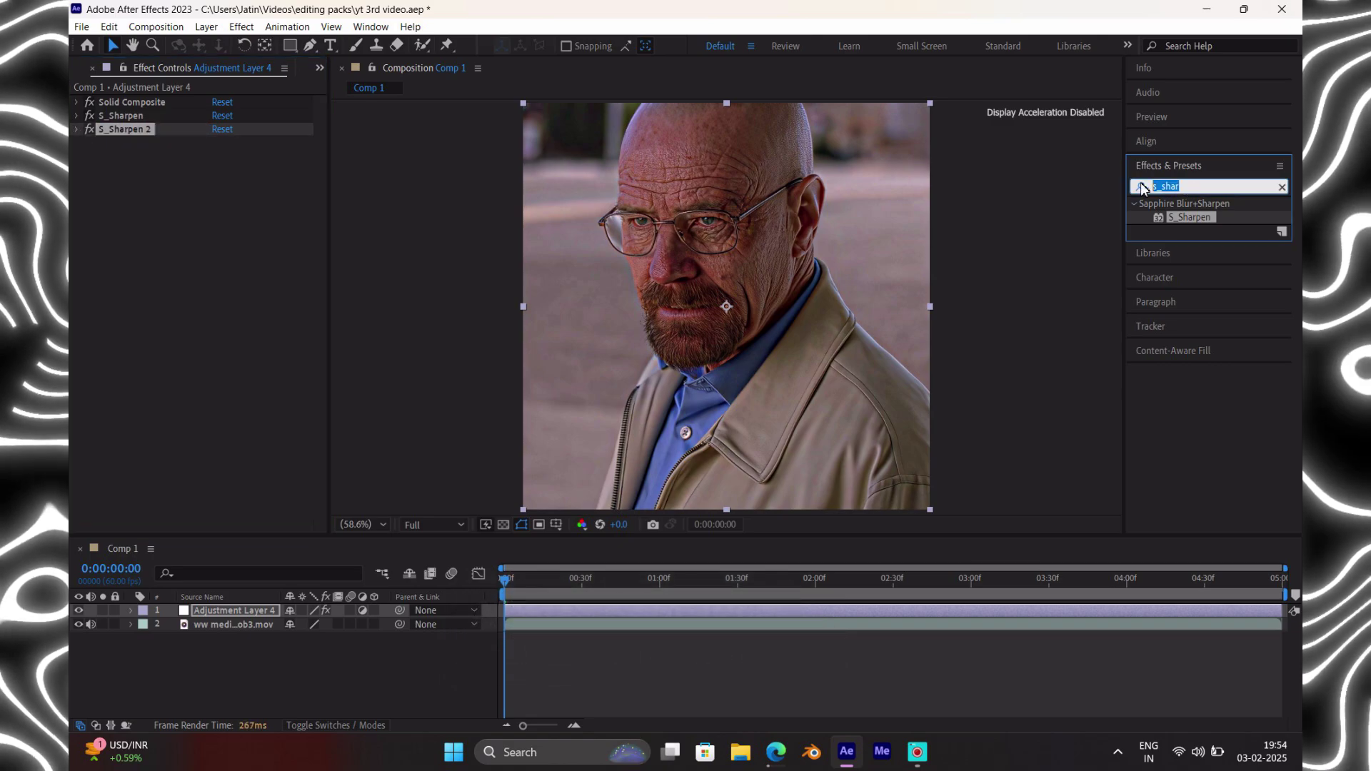
pyautogui.write('bcc u')
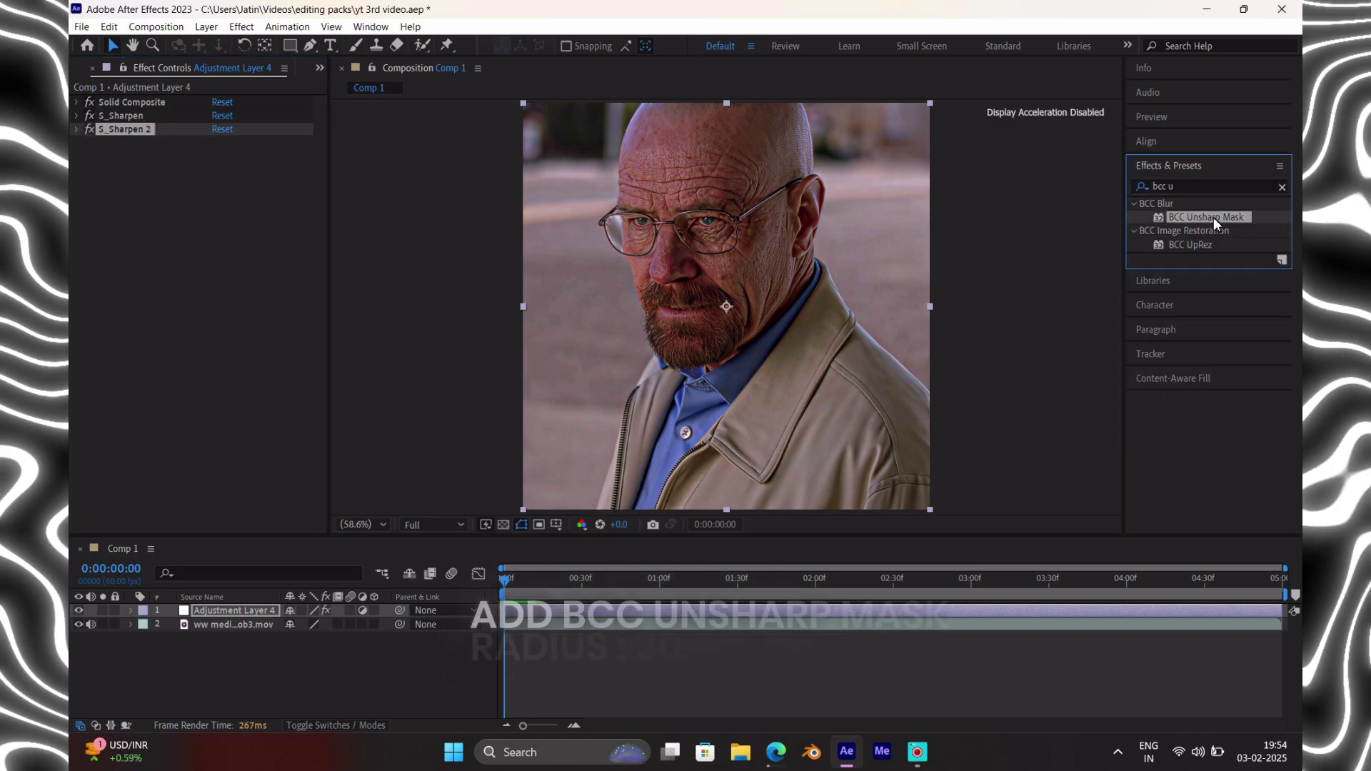
# Step: Drag BCC Unsharp Mask onto the adjustment layer with Radius 30 and Amount 10, then collapse it
pyautogui.moveTo(1205, 217); pyautogui.dragTo(665, 225)
pyautogui.click(217, 234)
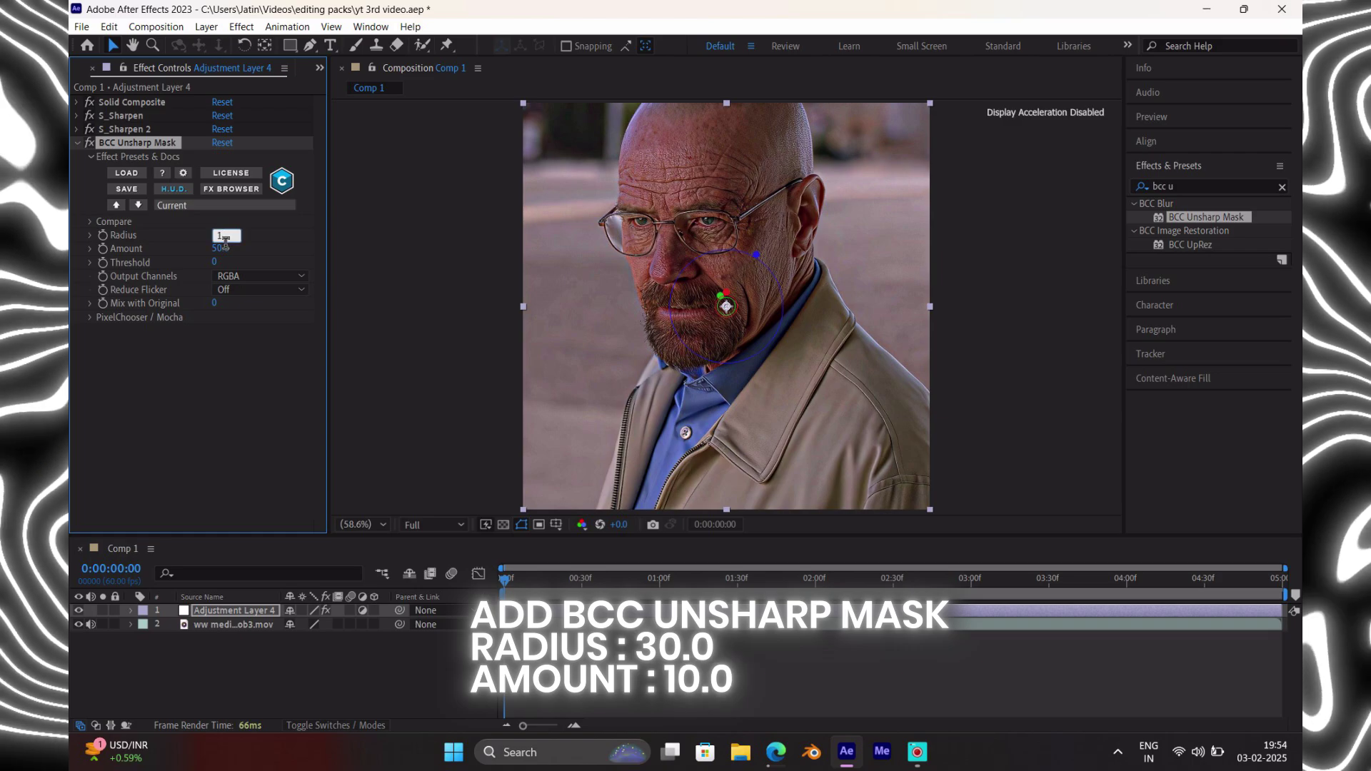
pyautogui.write('30')
pyautogui.press('Return')
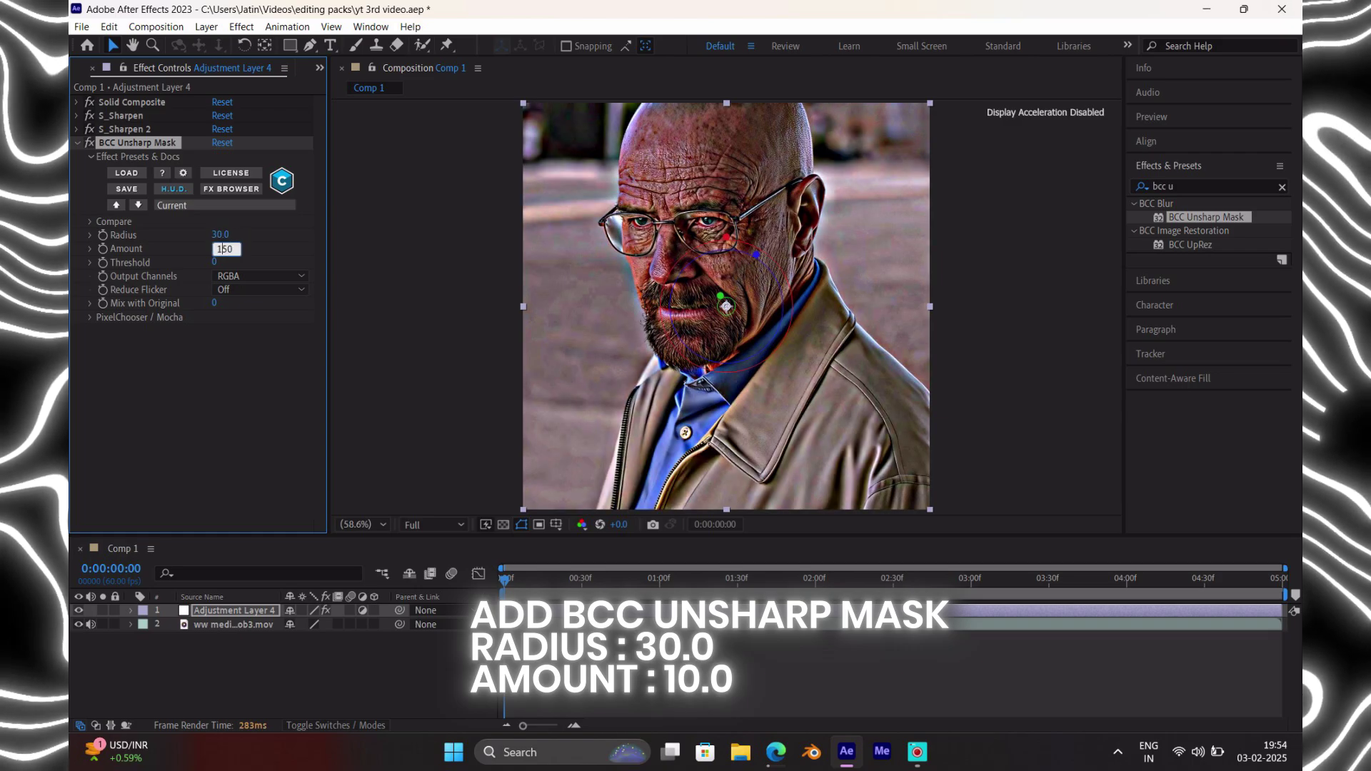
pyautogui.write('10')
pyautogui.press('Return')
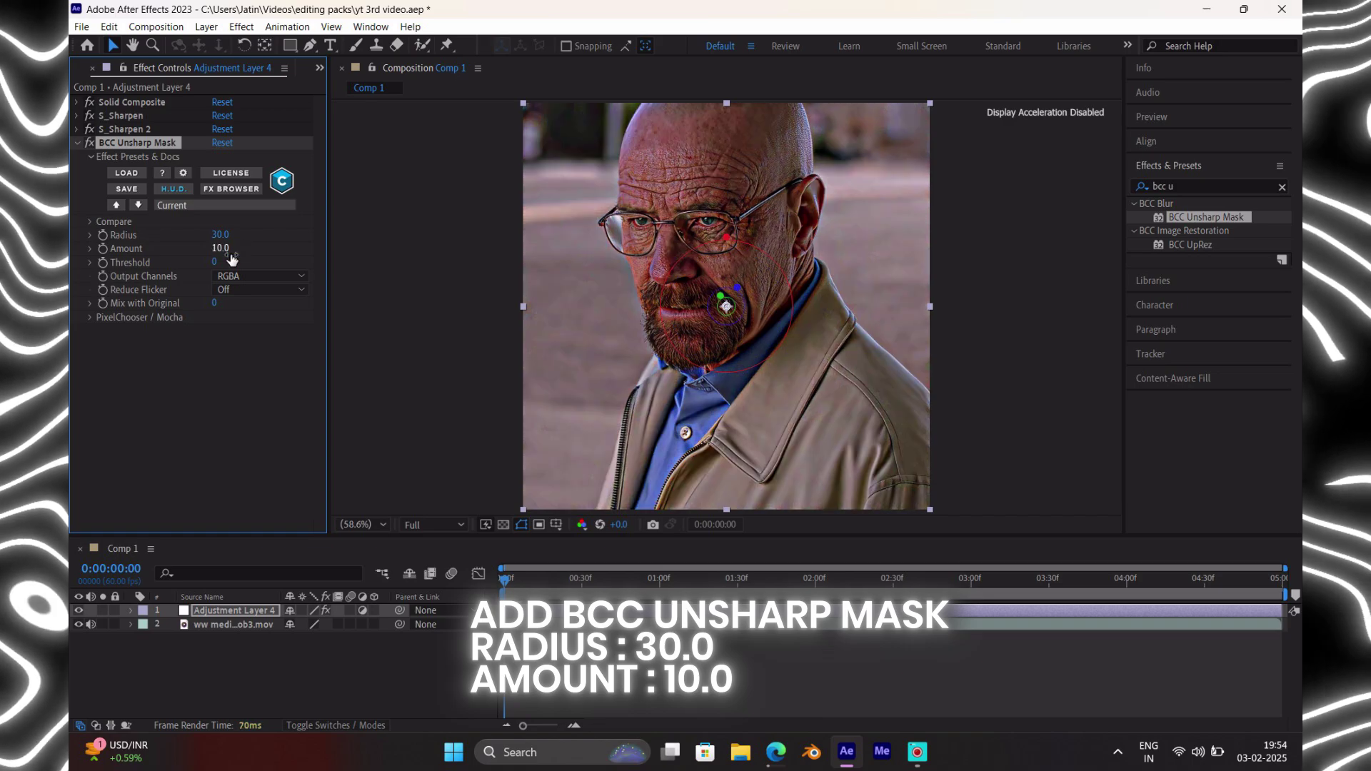
pyautogui.click(78, 142)
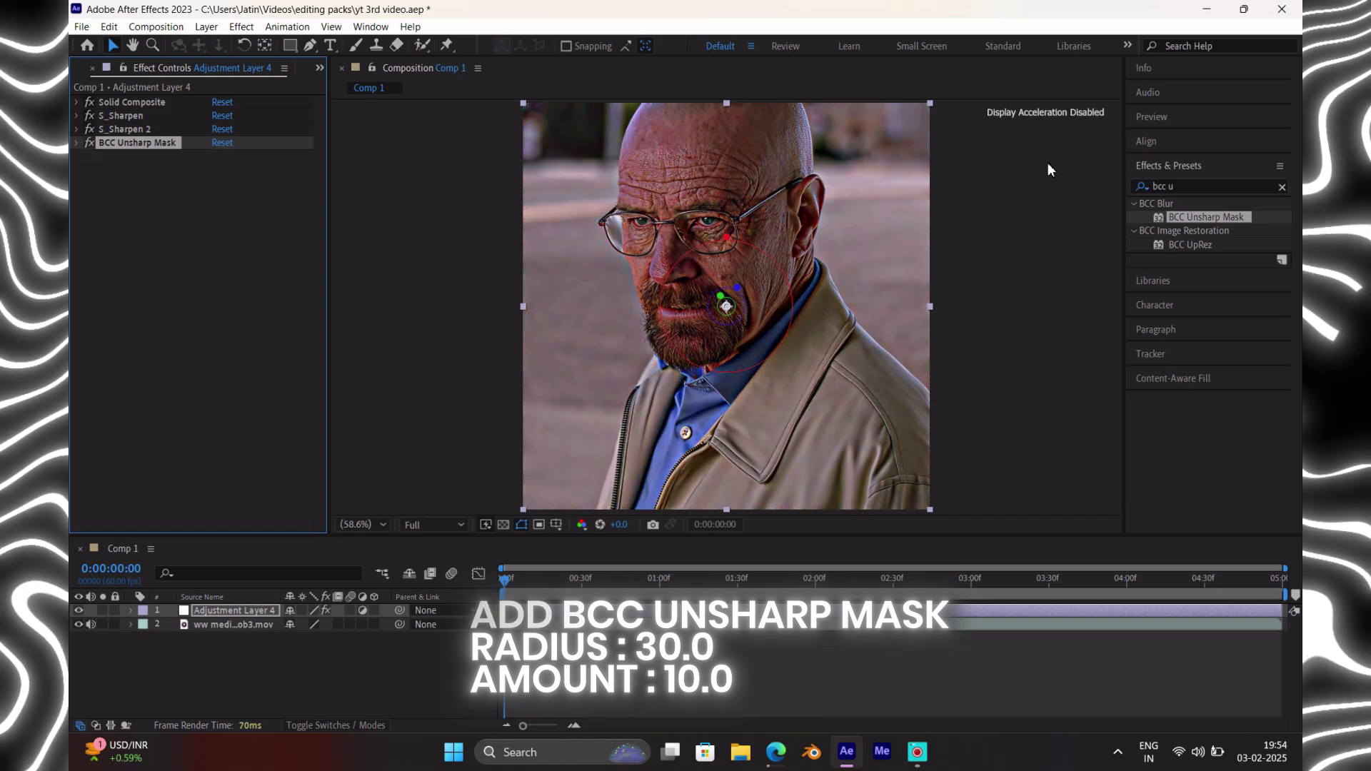
pyautogui.click(1186, 189)
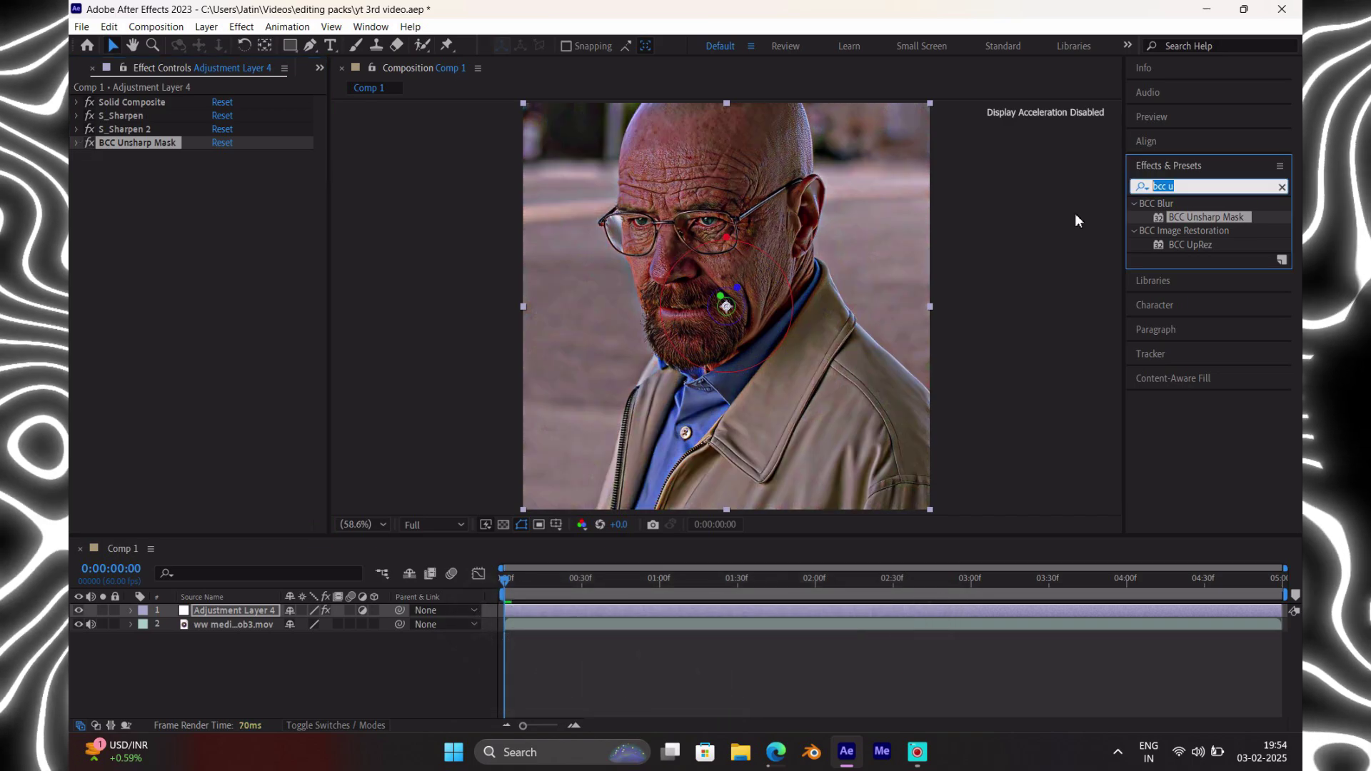
pyautogui.write('bcc brigh')
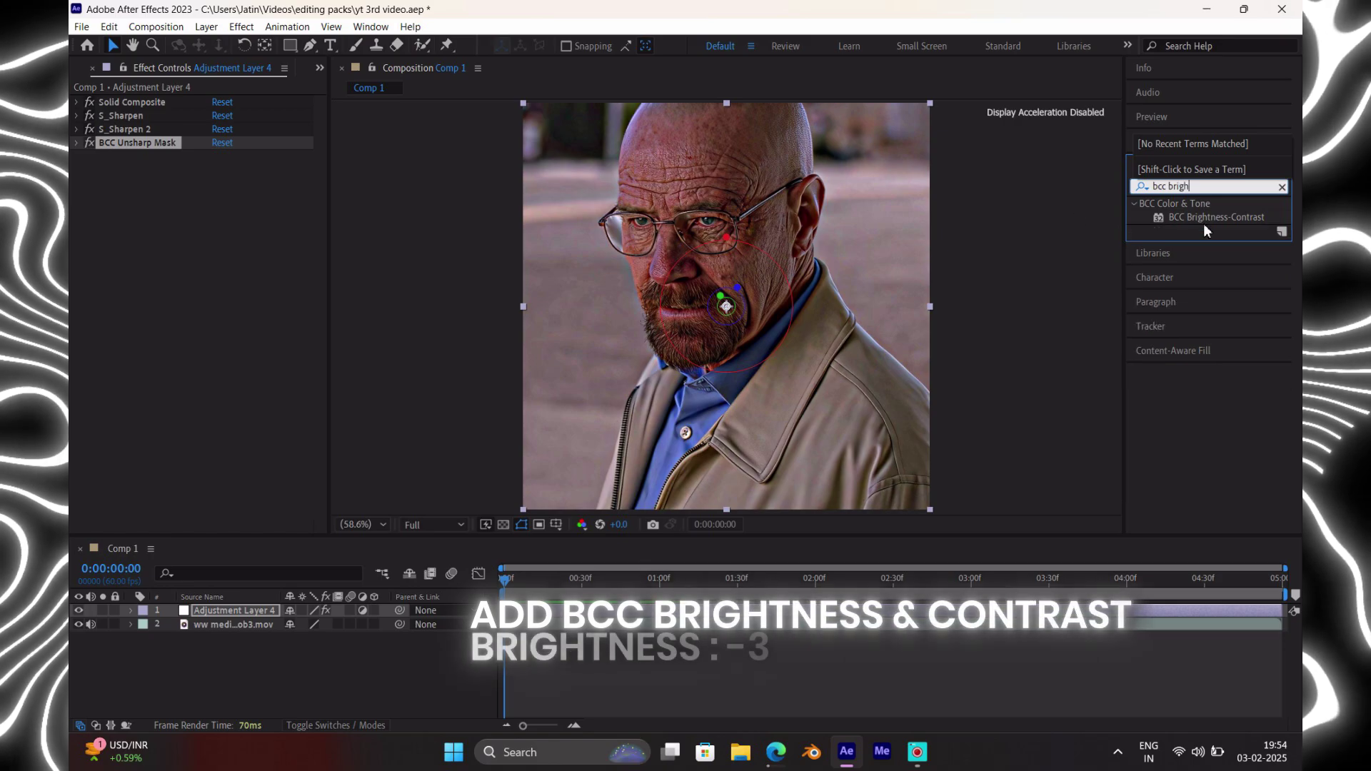
# Step: Apply BCC Brightness-Contrast at Brightness -3, collapse it, and broaden the search to 'brigh'
pyautogui.doubleClick(1208, 217)
pyautogui.write('-3')
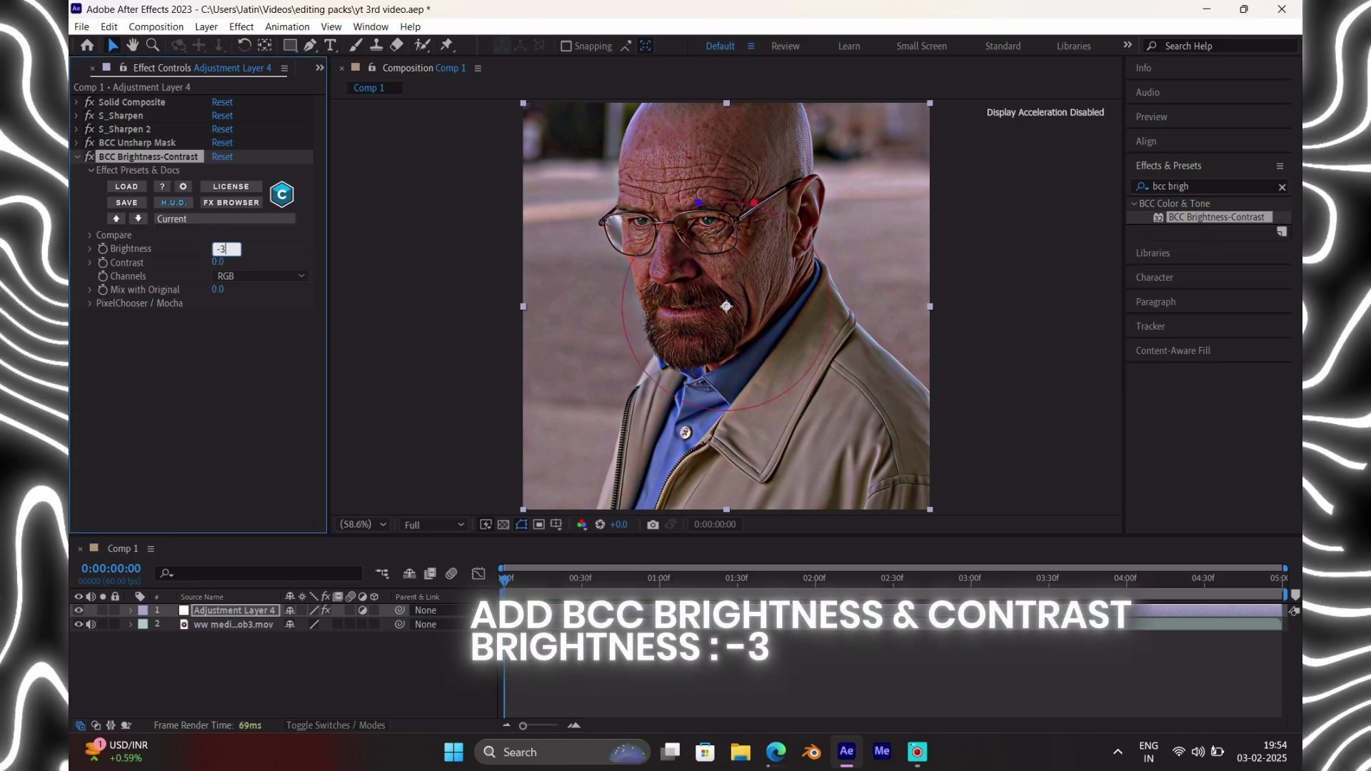
pyautogui.press('Return')
pyautogui.click(78, 158)
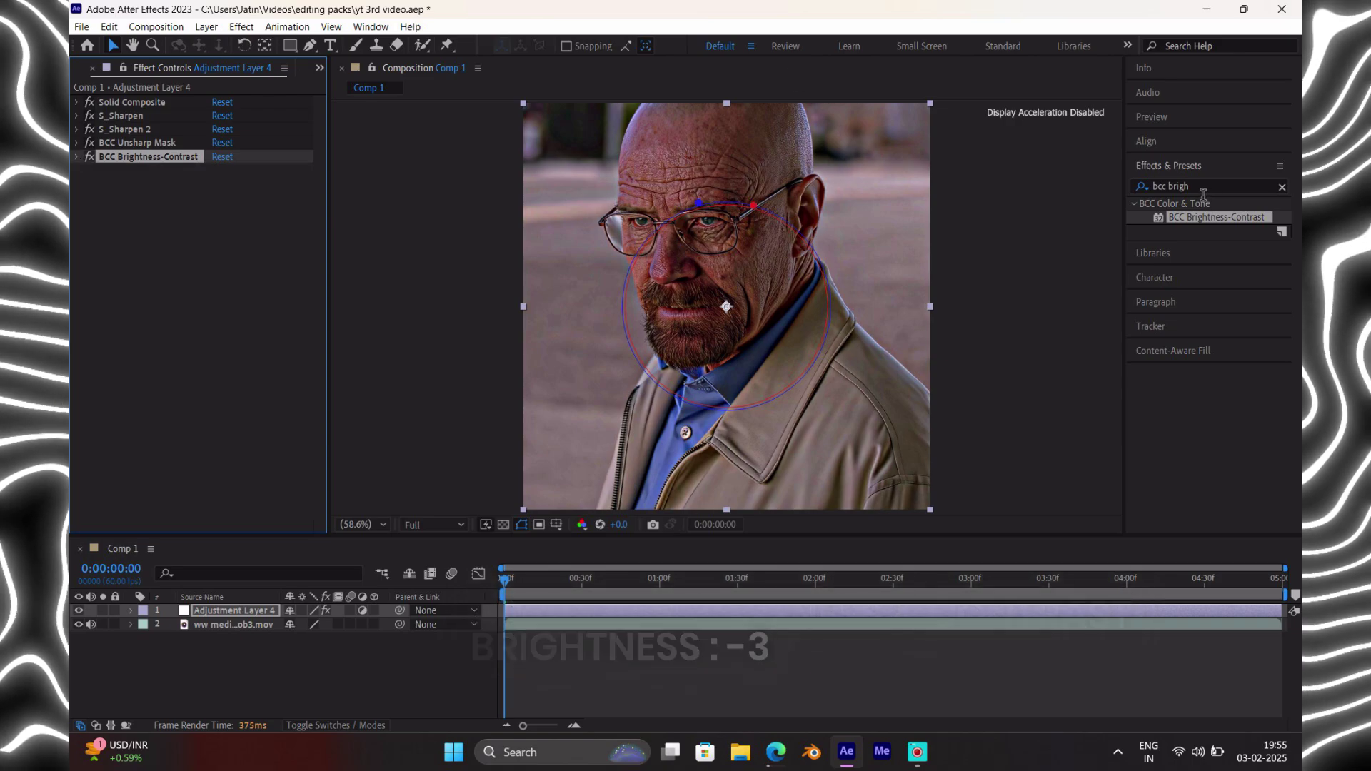
pyautogui.moveTo(1169, 187); pyautogui.dragTo(1133, 199)
pyautogui.press('BackSpace')
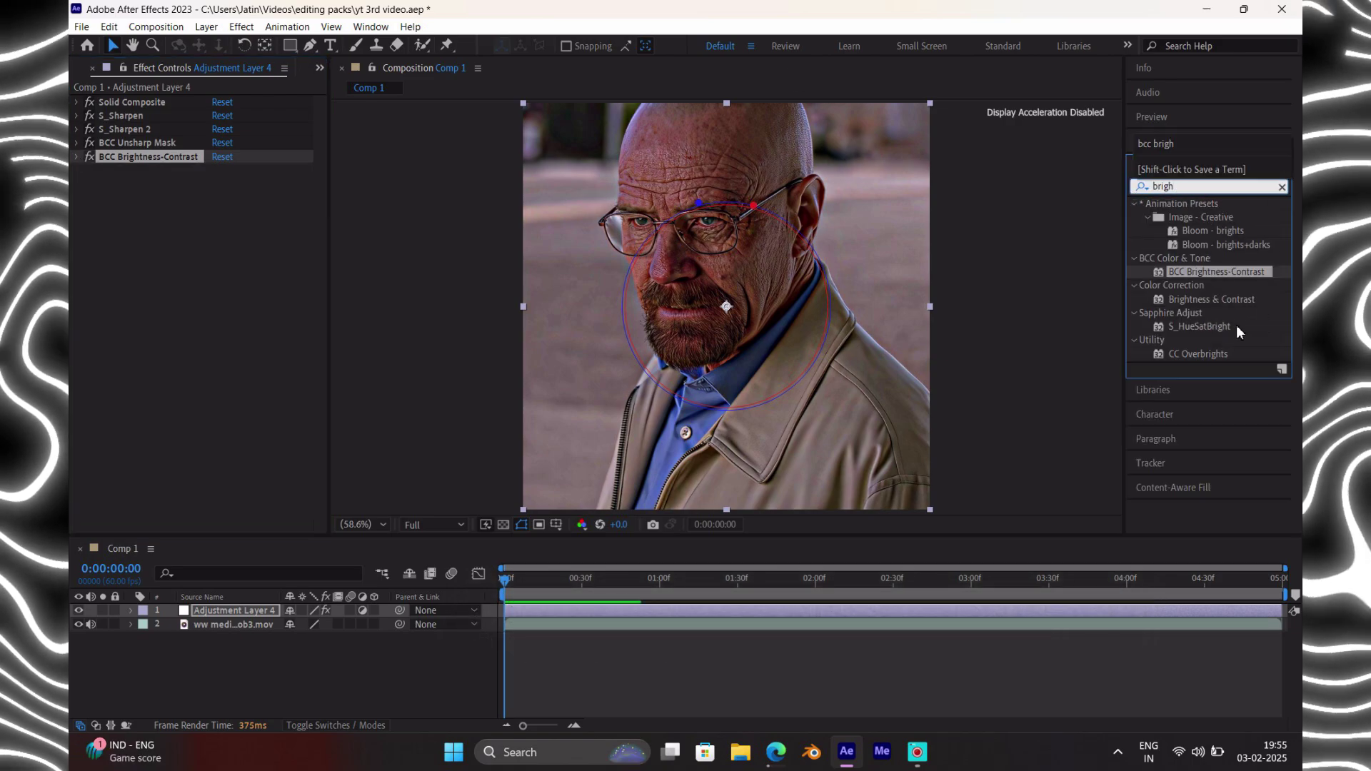
# Step: Apply Brightness & Contrast at Brightness -3, then add the RG Magic Bullet Looks effect
pyautogui.doubleClick(1210, 298)
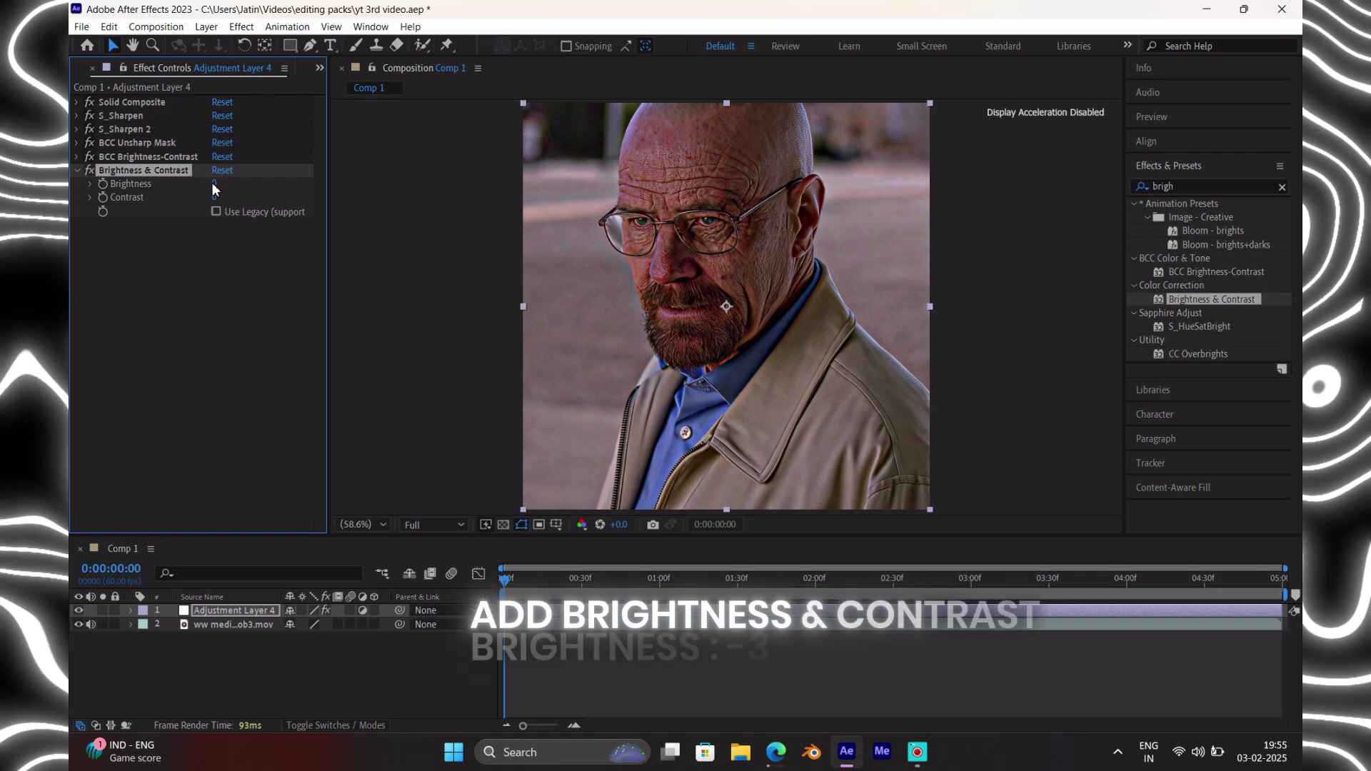
pyautogui.click(214, 183)
pyautogui.write('-3')
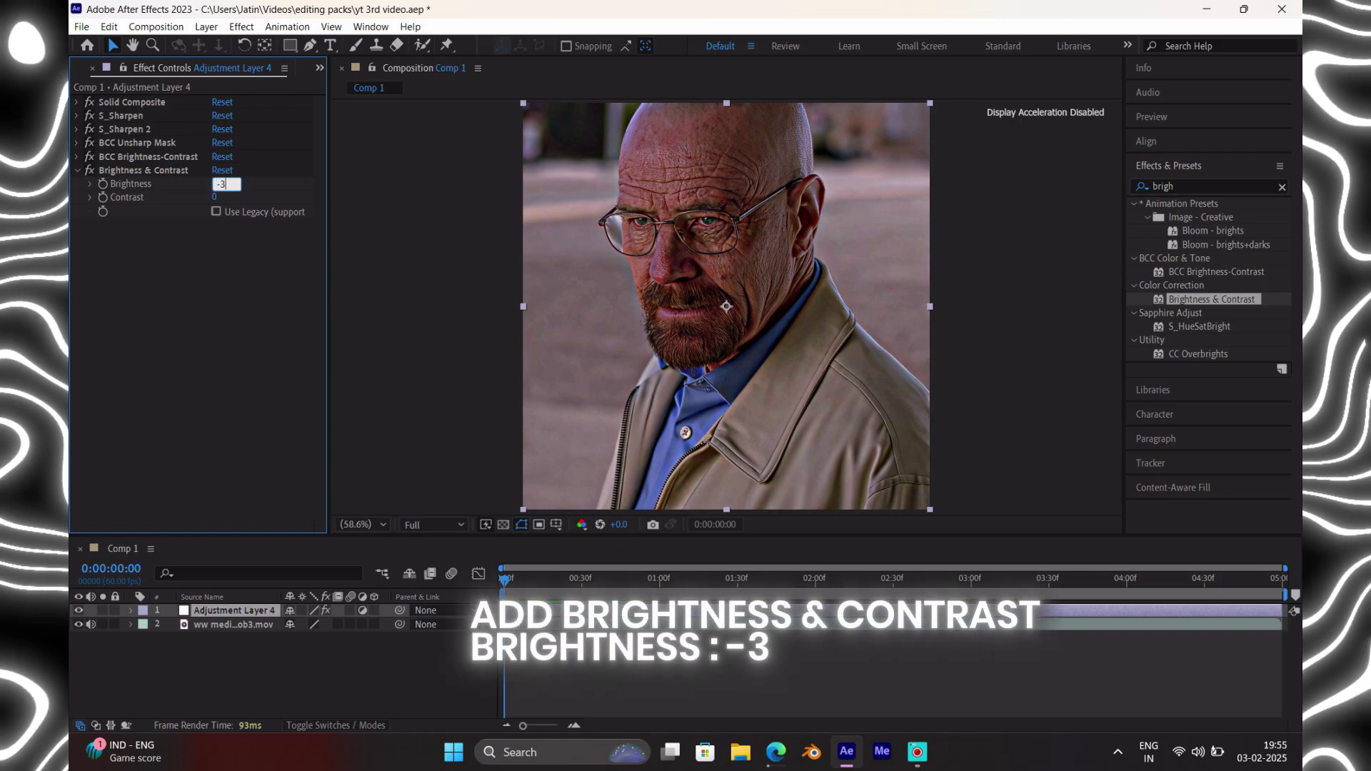
pyautogui.click(118, 171)
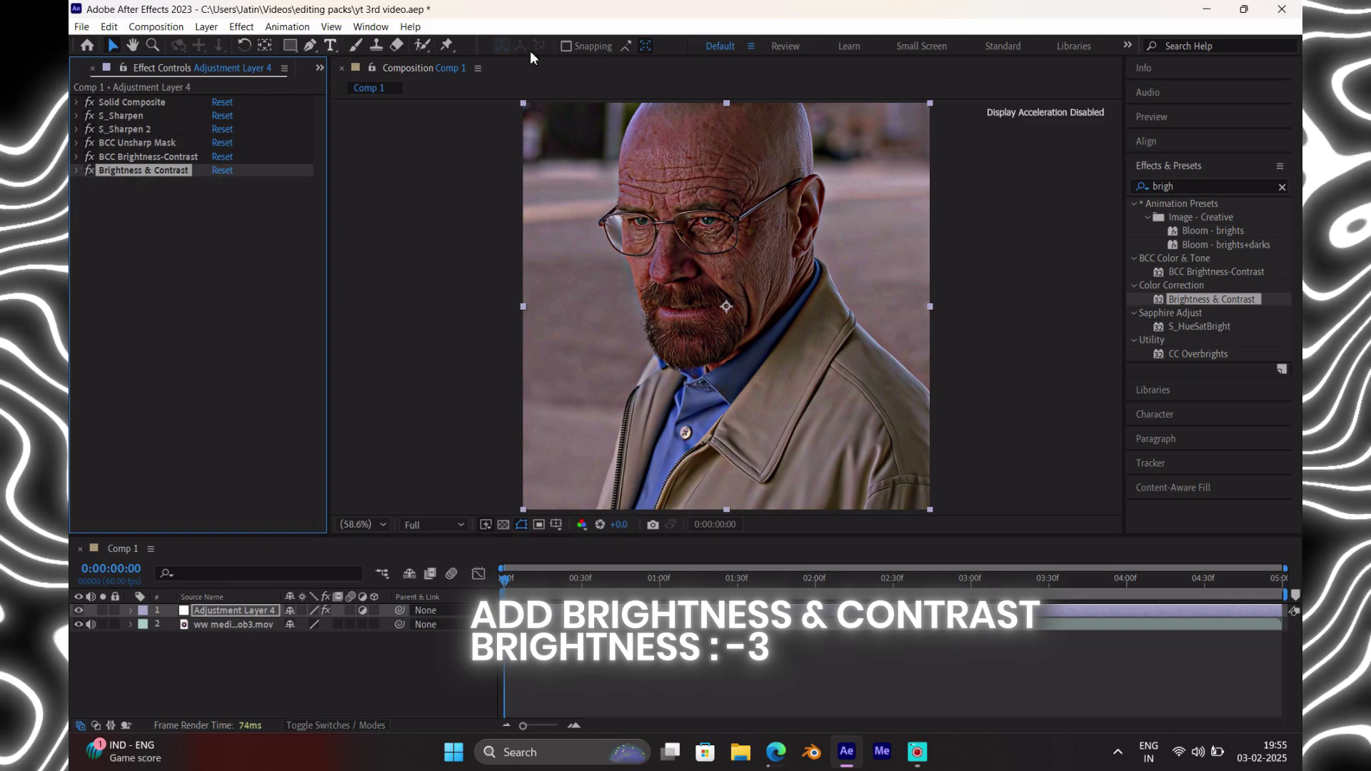
pyautogui.click(1161, 186)
pyautogui.write('looks')
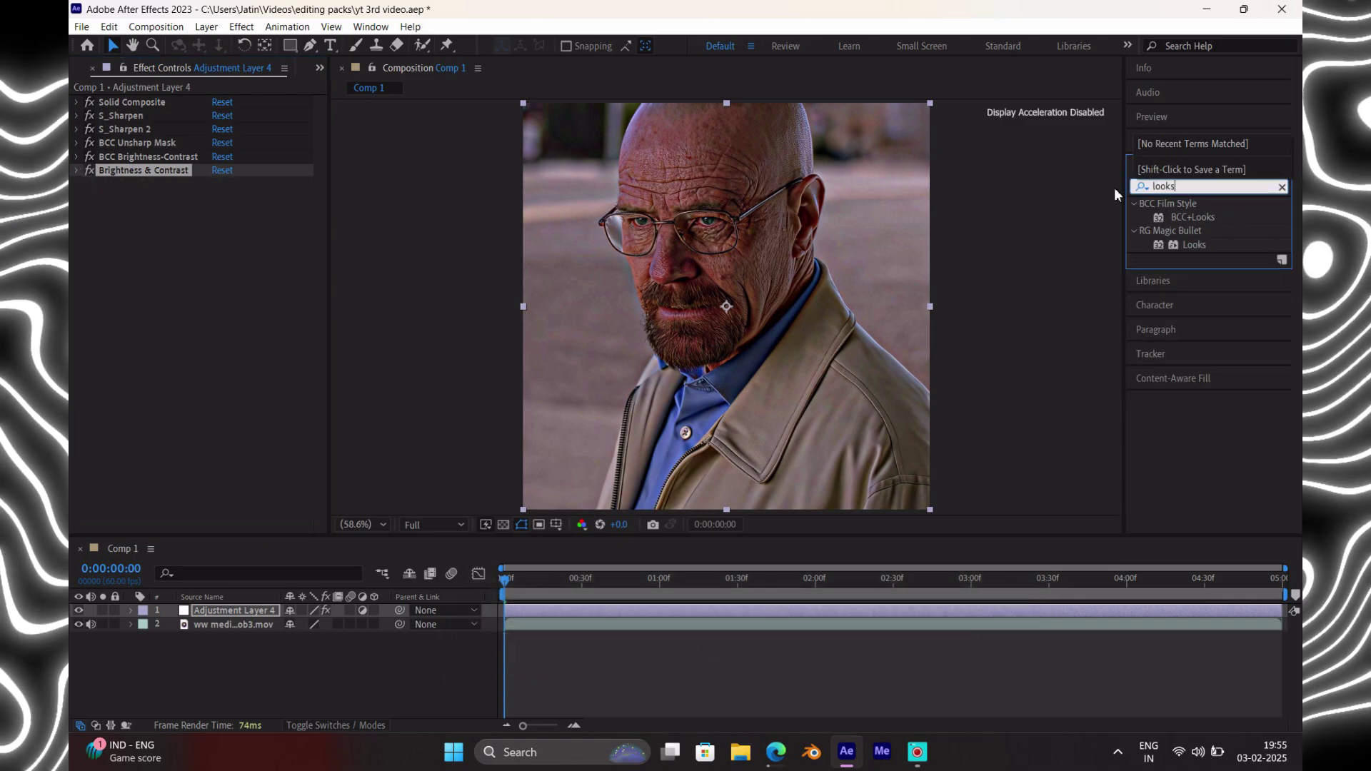
pyautogui.doubleClick(1187, 245)
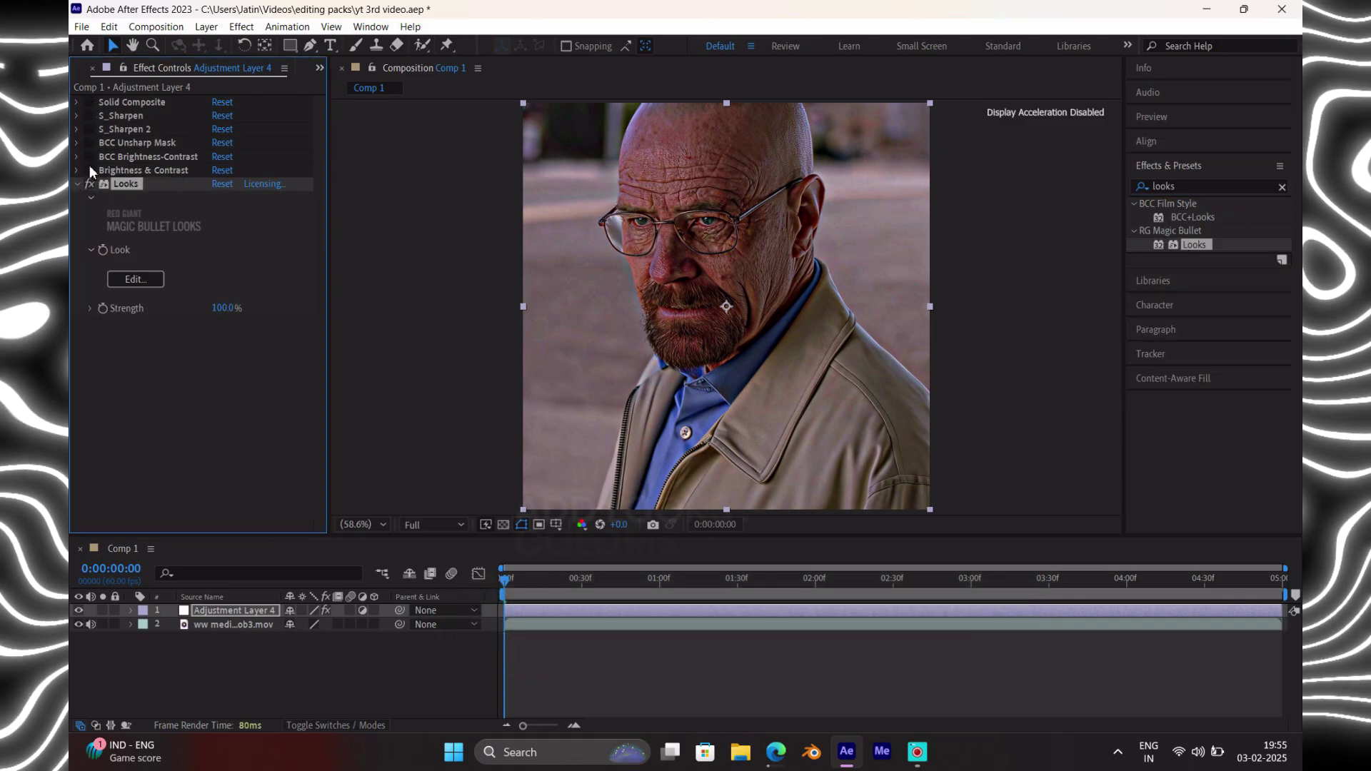
# Step: In the Looks editor, add Mojo II, 2-Strip Process and another tool to the chain
pyautogui.click(151, 279)
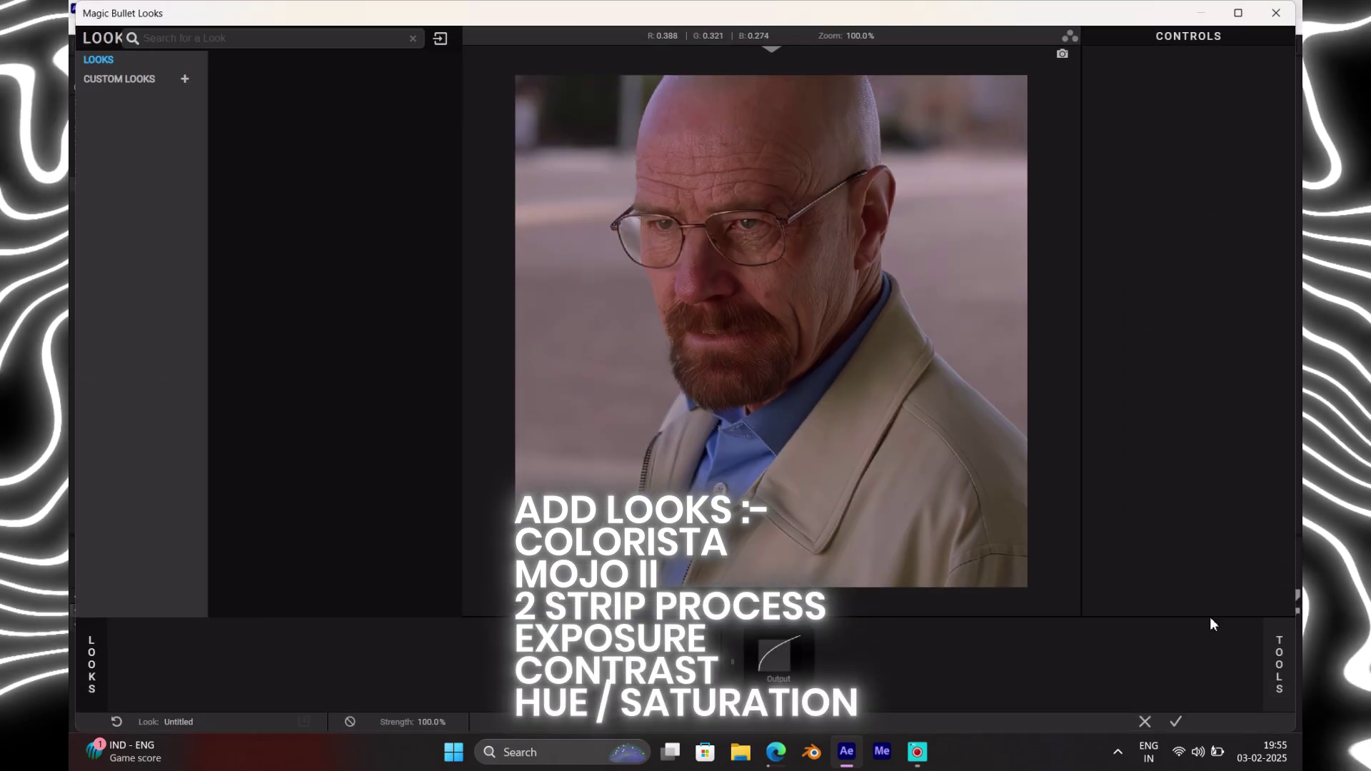
pyautogui.click(1278, 665)
pyautogui.scroll(-1, 1098, 484)
pyautogui.scroll(-1, 1098, 484)
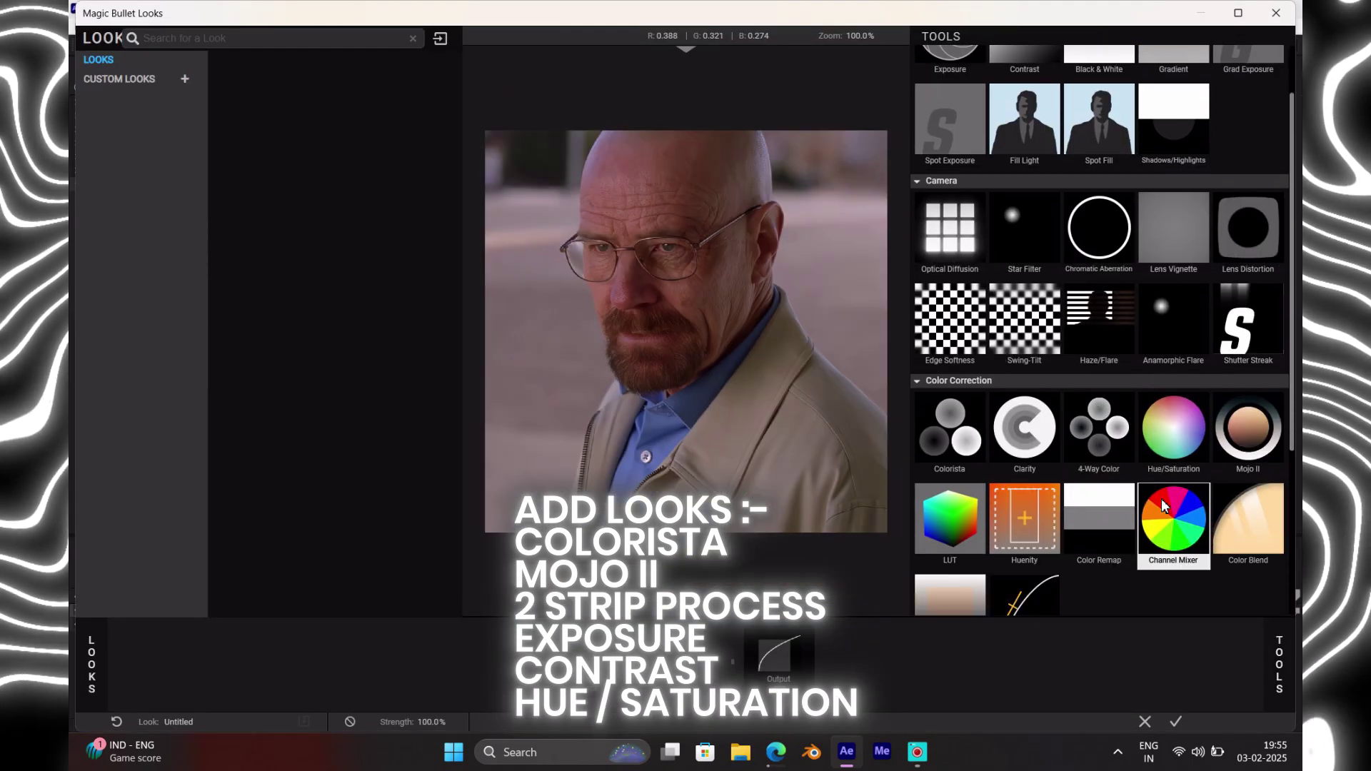
pyautogui.scroll(-2, 1114, 503)
pyautogui.scroll(-1, 1136, 538)
pyautogui.scroll(-1, 1136, 538)
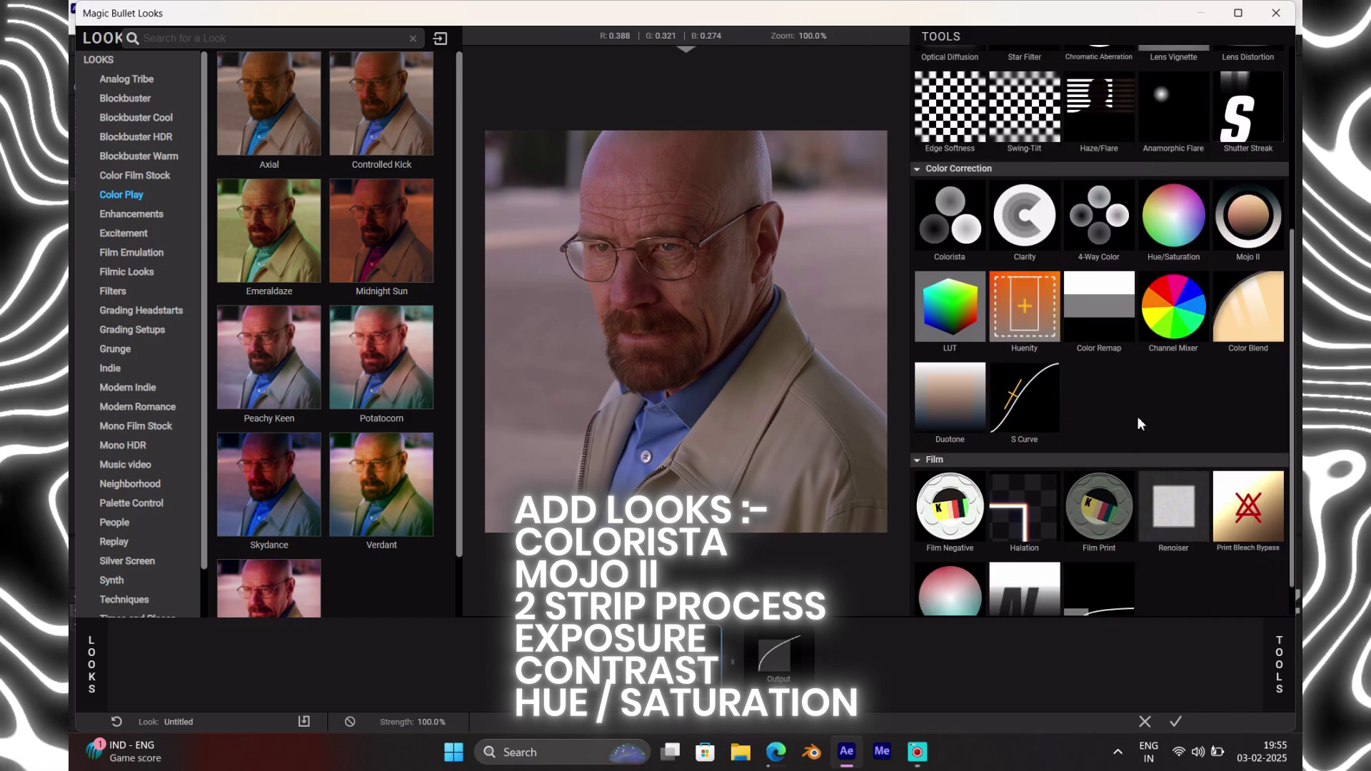
pyautogui.doubleClick(1256, 220)
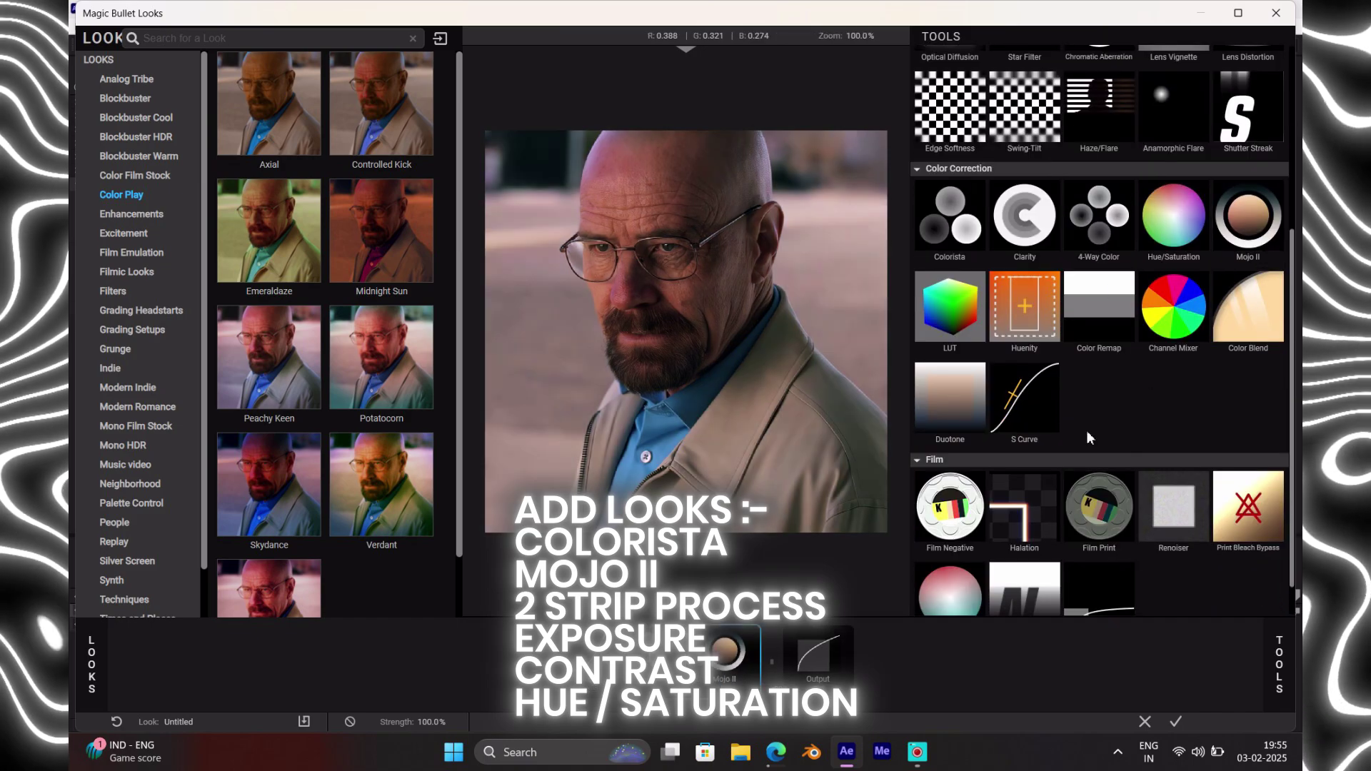
pyautogui.scroll(-1, 1103, 482)
pyautogui.doubleClick(957, 565)
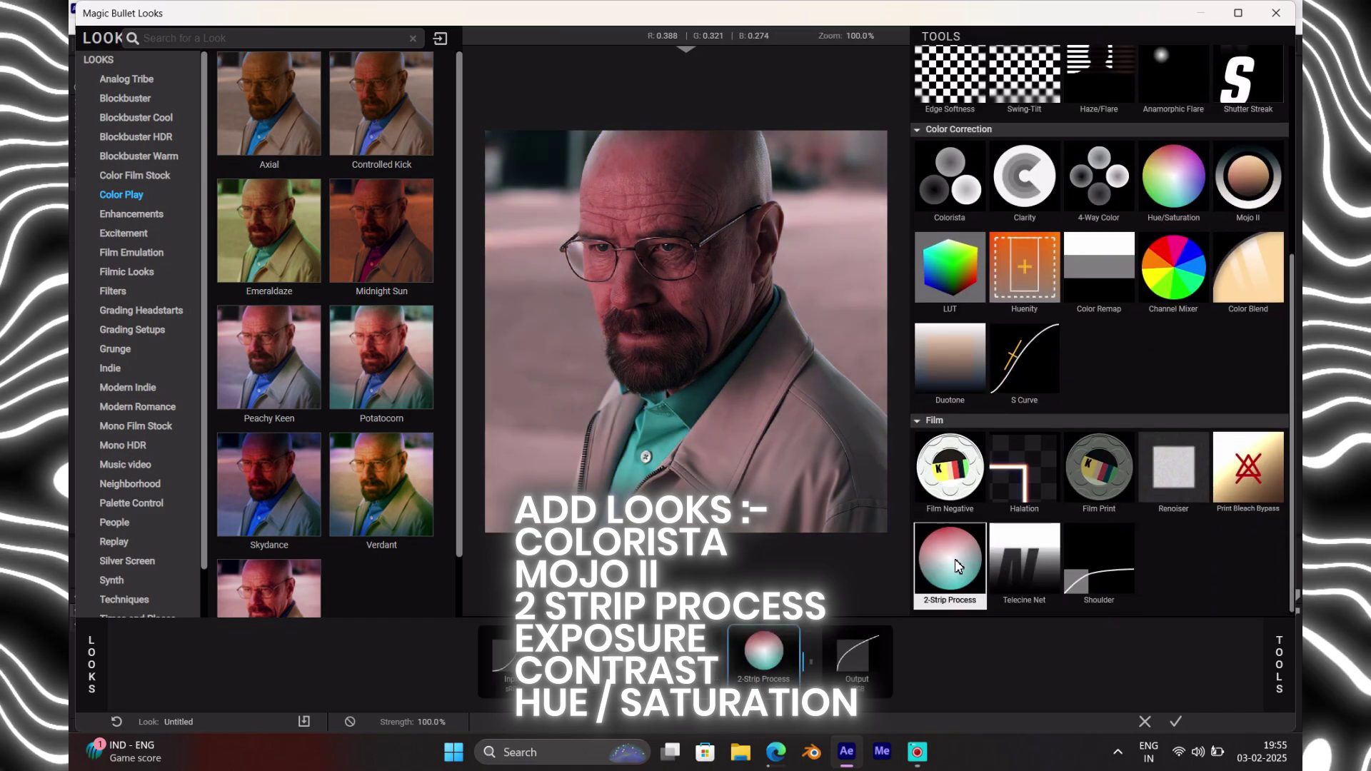
pyautogui.scroll(5, 1114, 386)
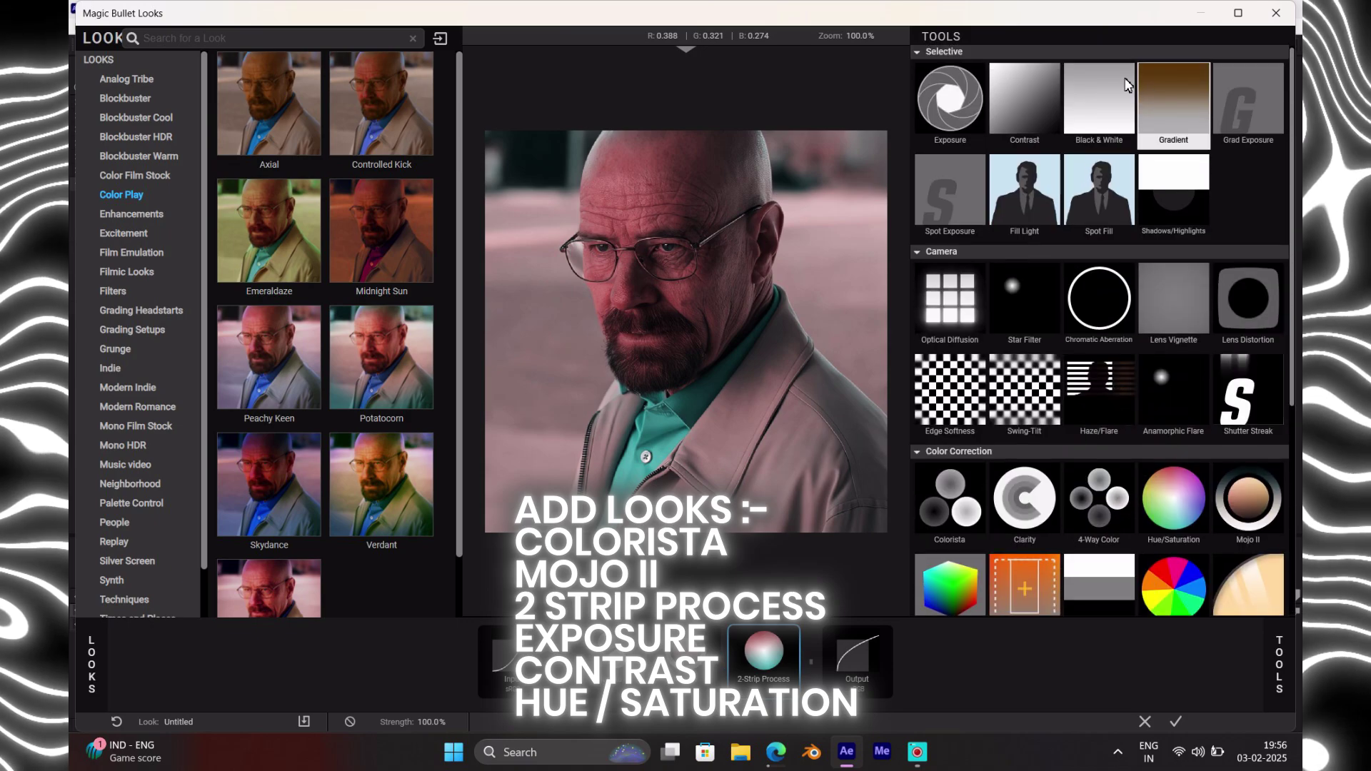
pyautogui.doubleClick(950, 96)
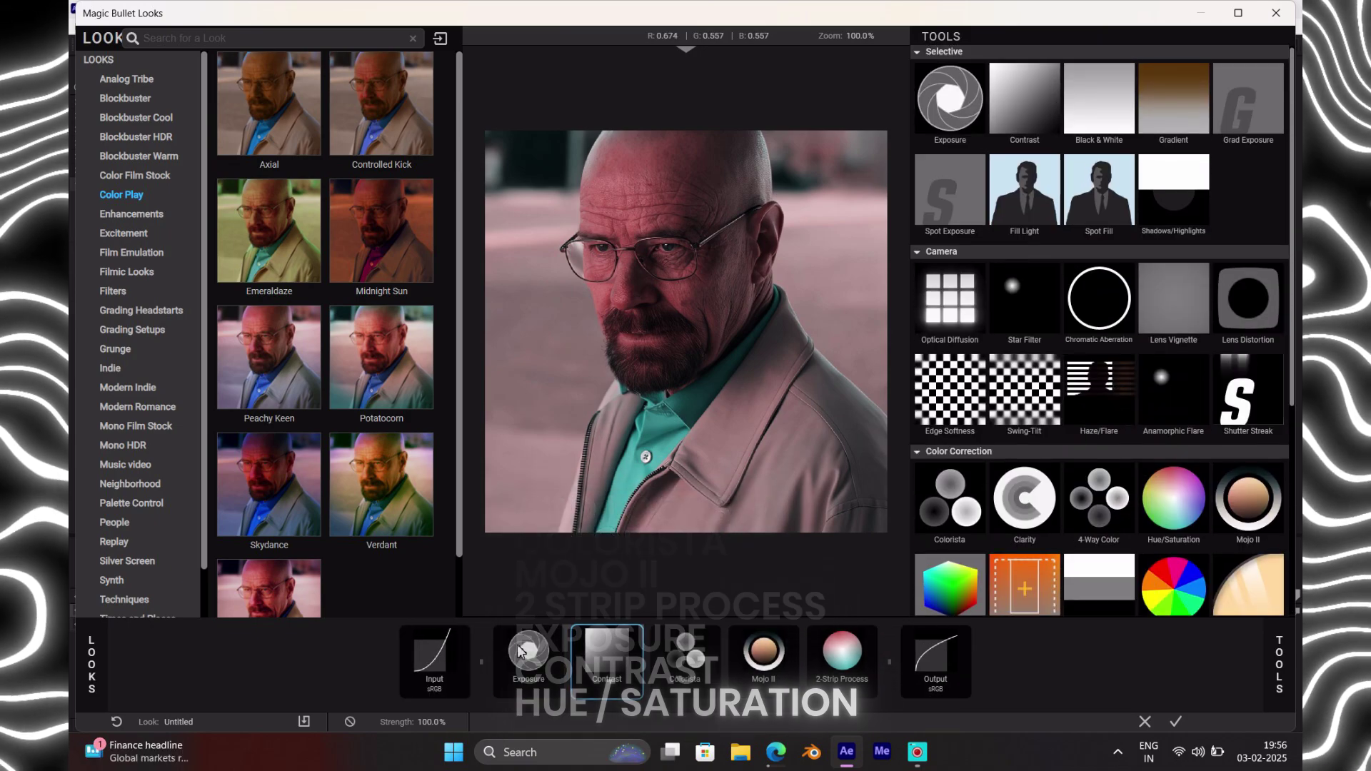
# Step: Set Colorista exposure to +0.17 and saturation to 85%
pyautogui.click(528, 654)
pyautogui.click(664, 662)
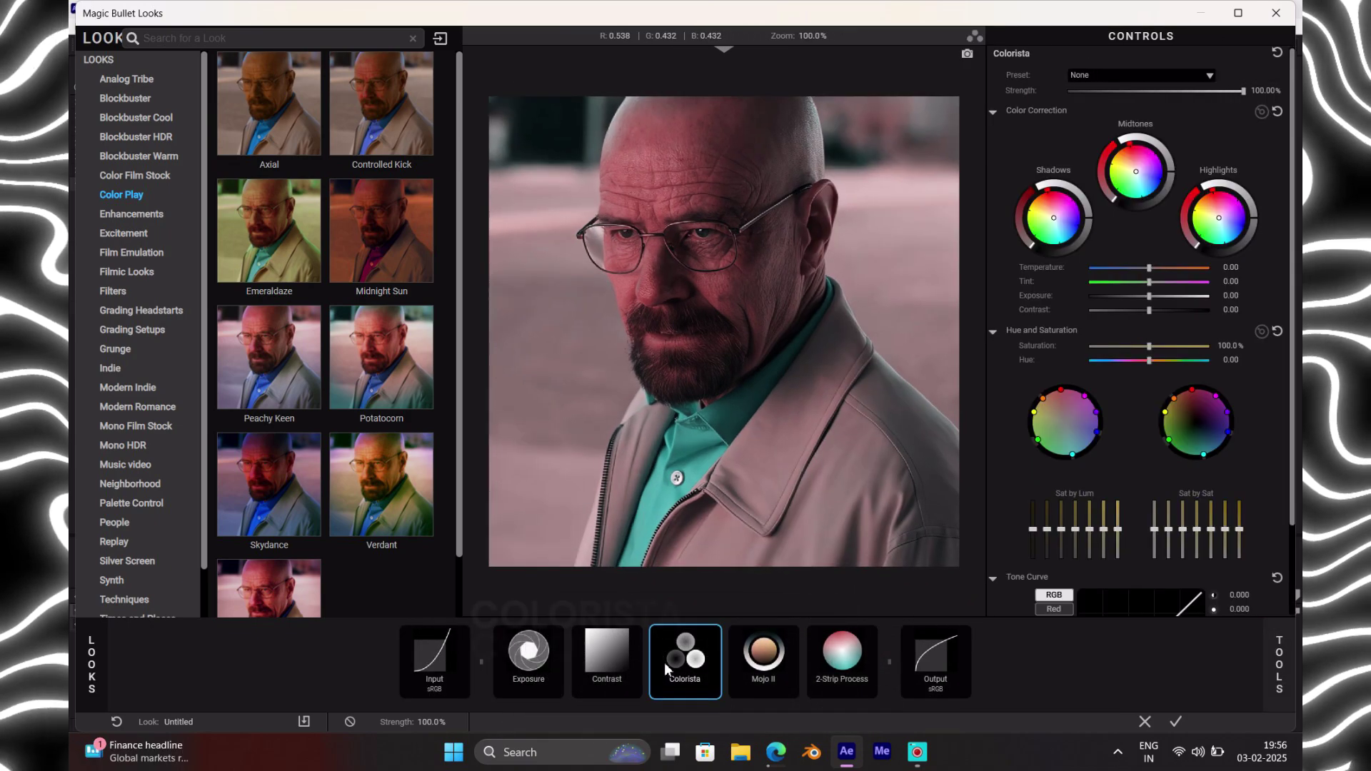
pyautogui.click(1238, 296)
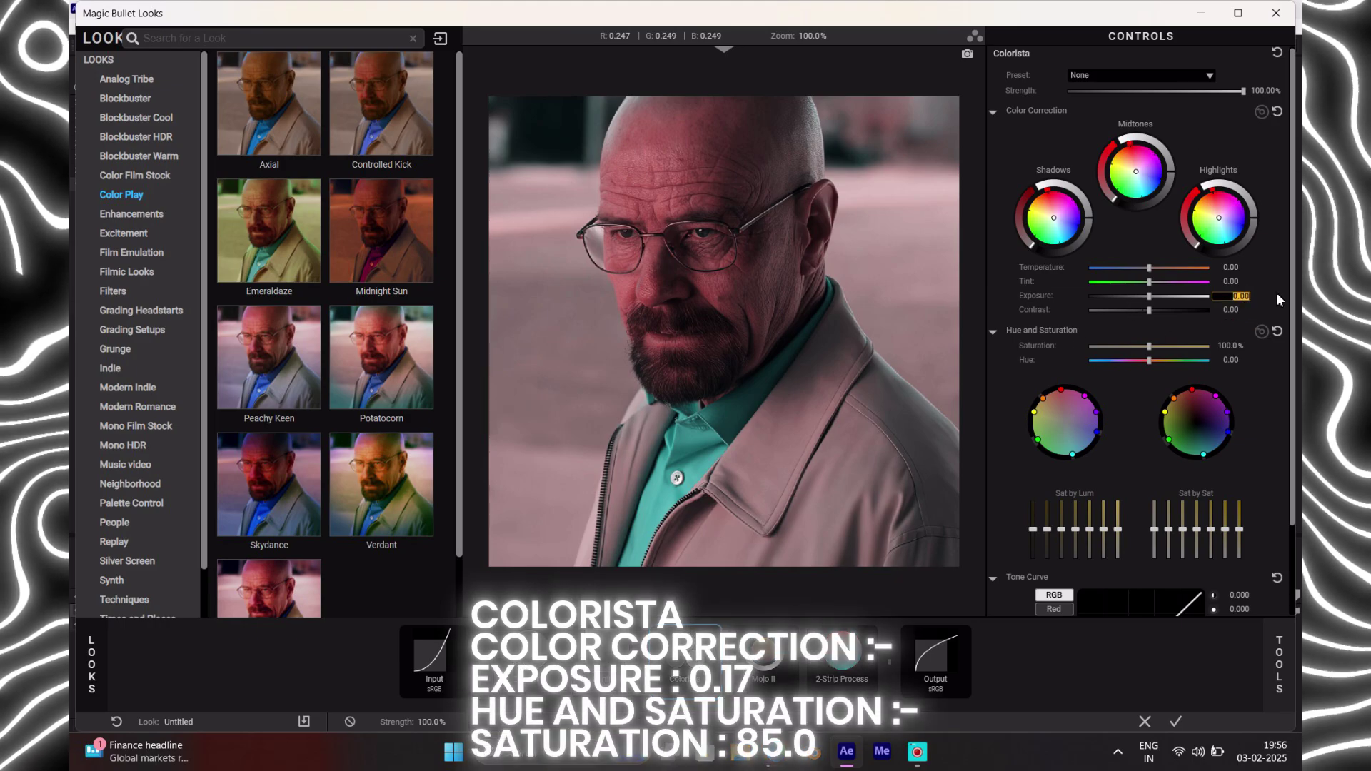
pyautogui.write('0.17')
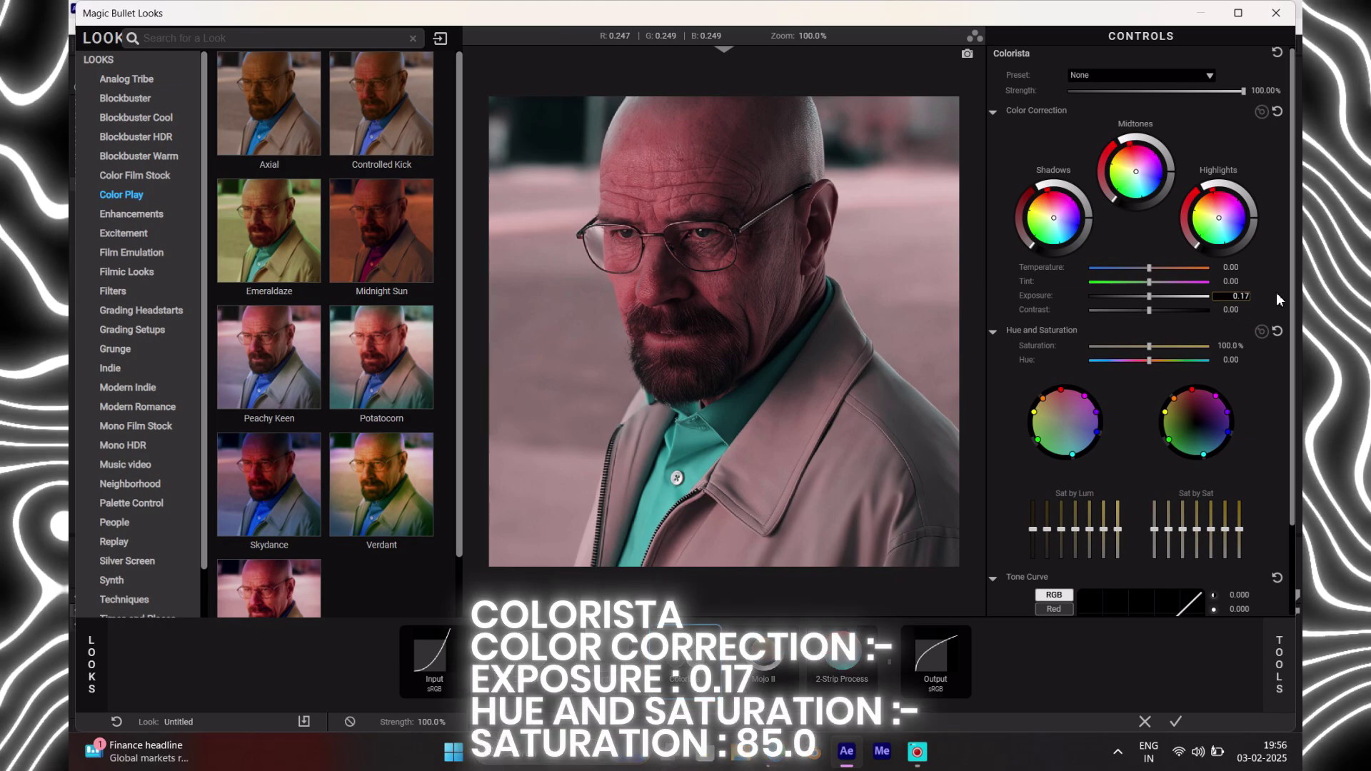
pyautogui.scroll(-1, 1117, 432)
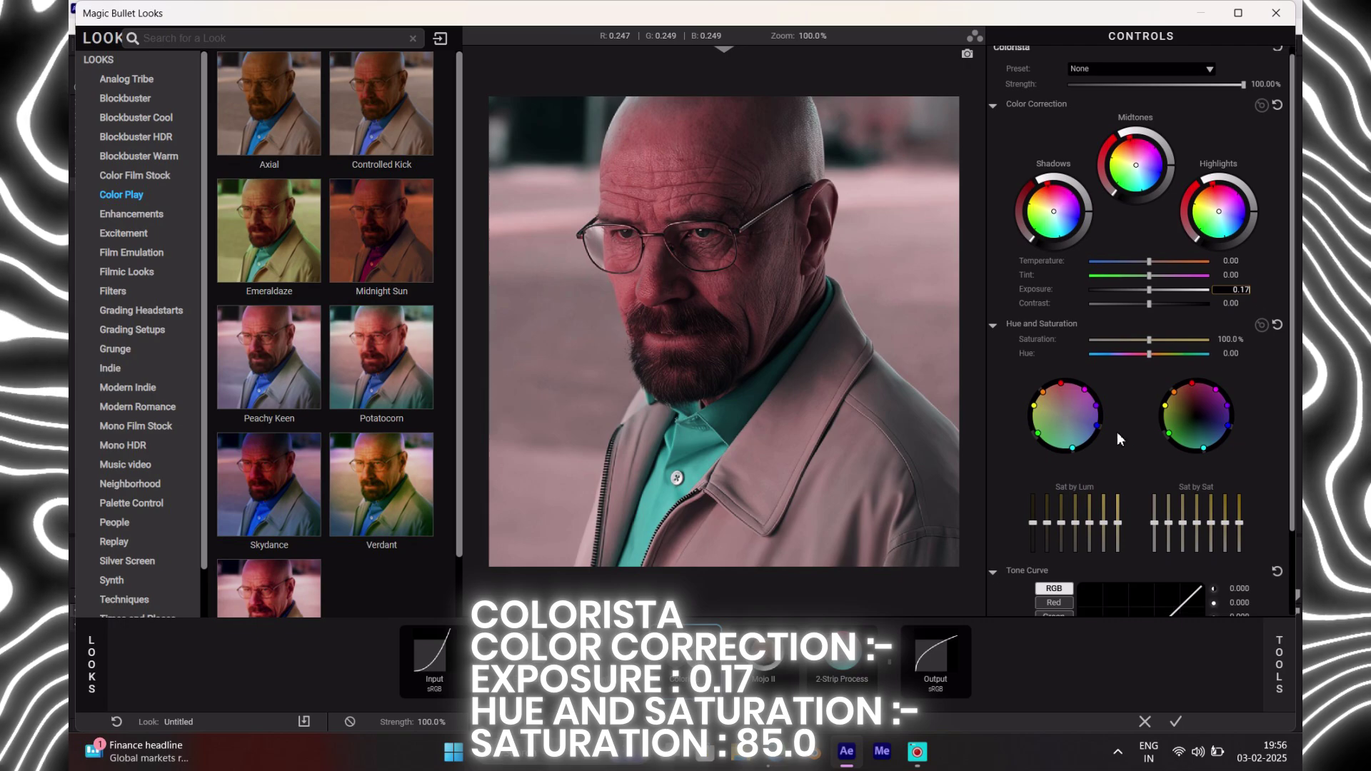
pyautogui.click(1232, 339)
pyautogui.write('85')
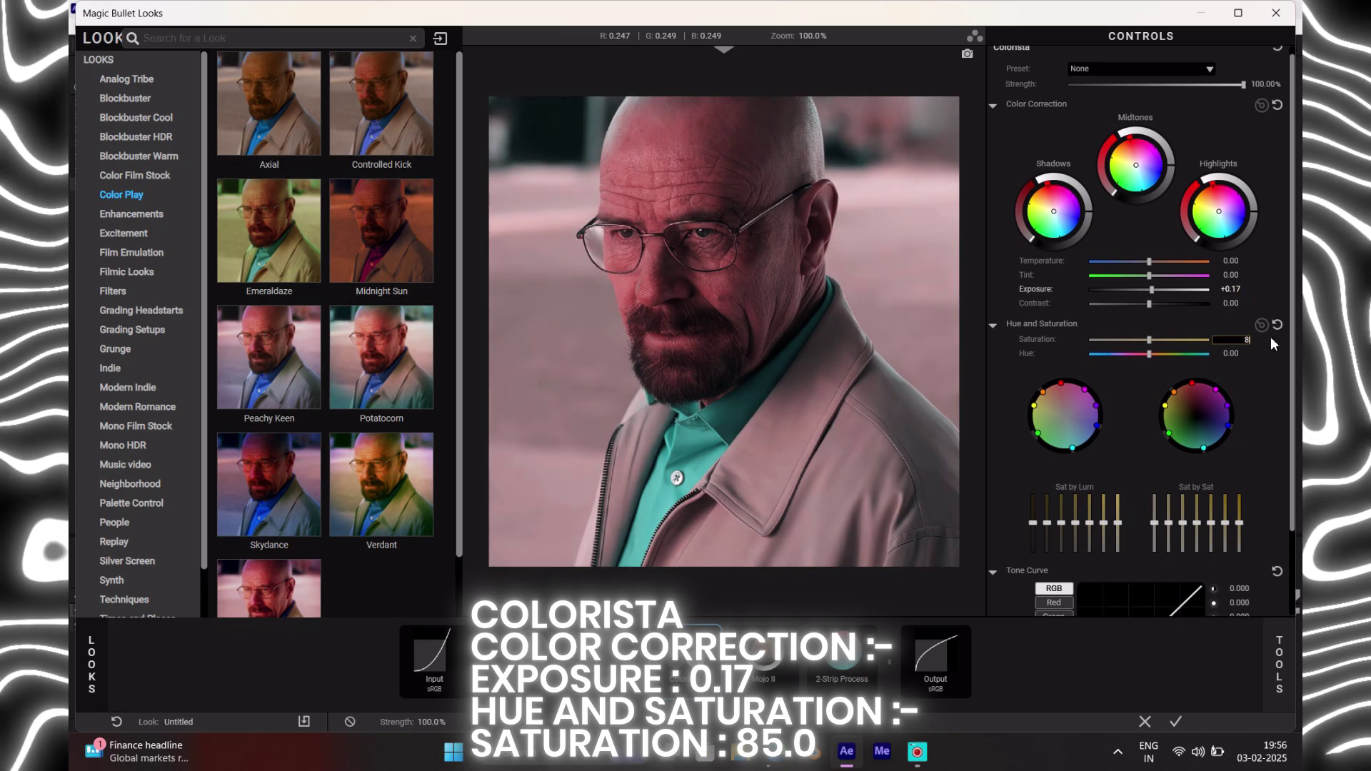
pyautogui.press('Return')
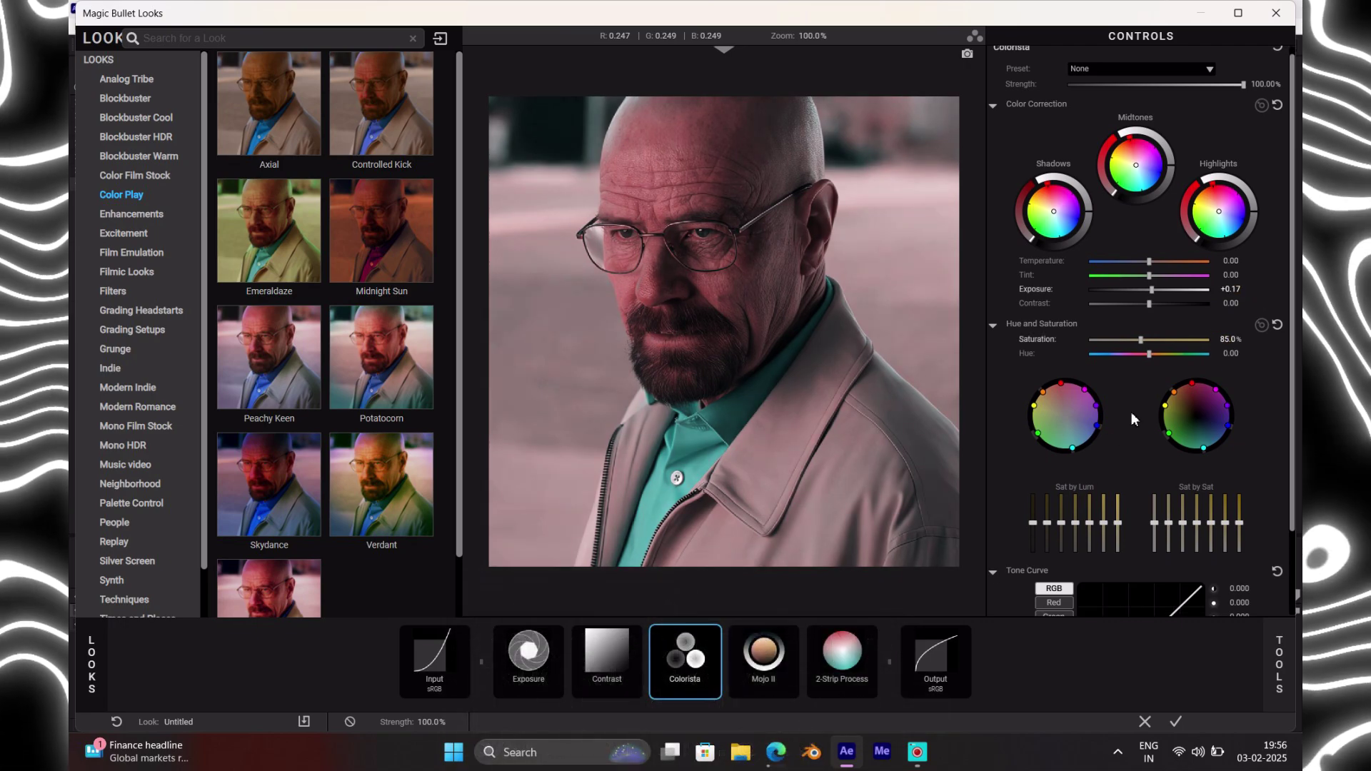
# Step: Give the Contrast tool contrast +0.2, pivot 0.5 and 50% strength
pyautogui.click(610, 646)
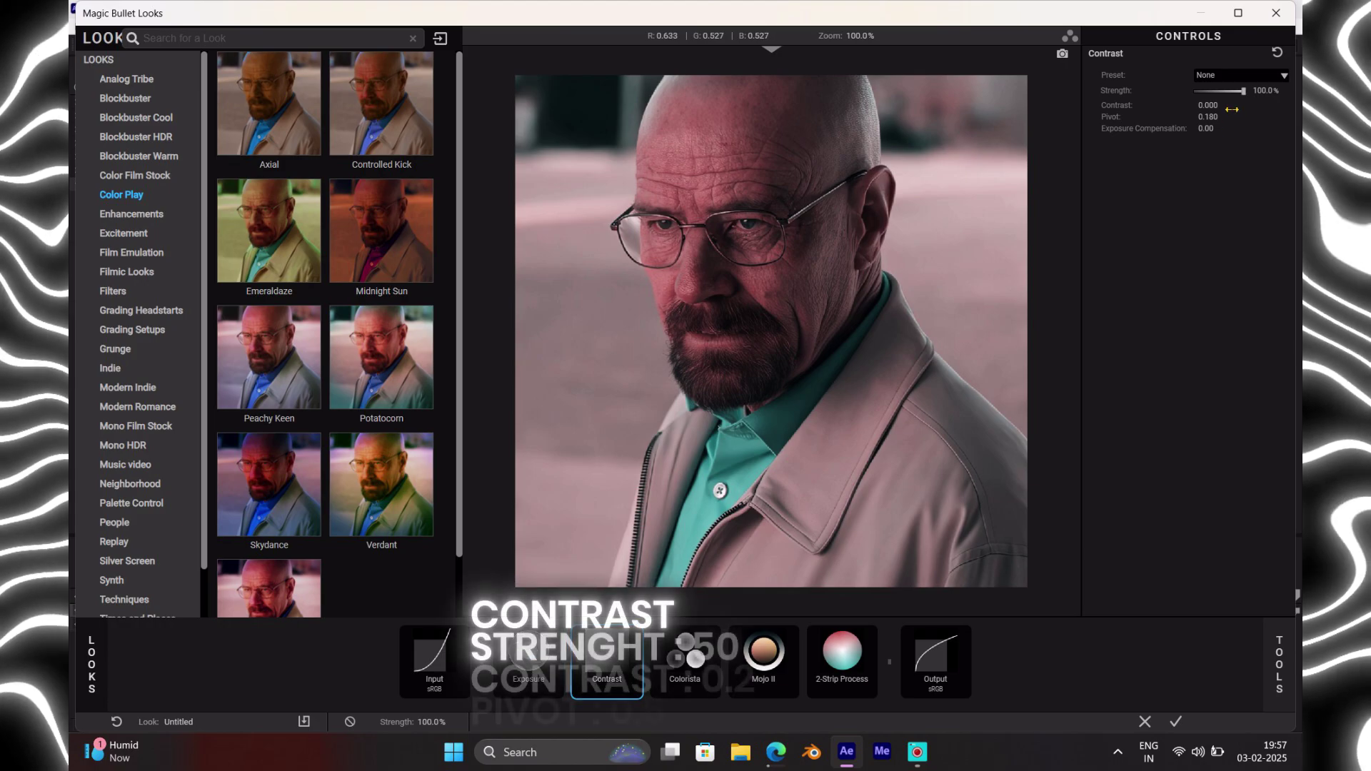
pyautogui.doubleClick(1207, 105)
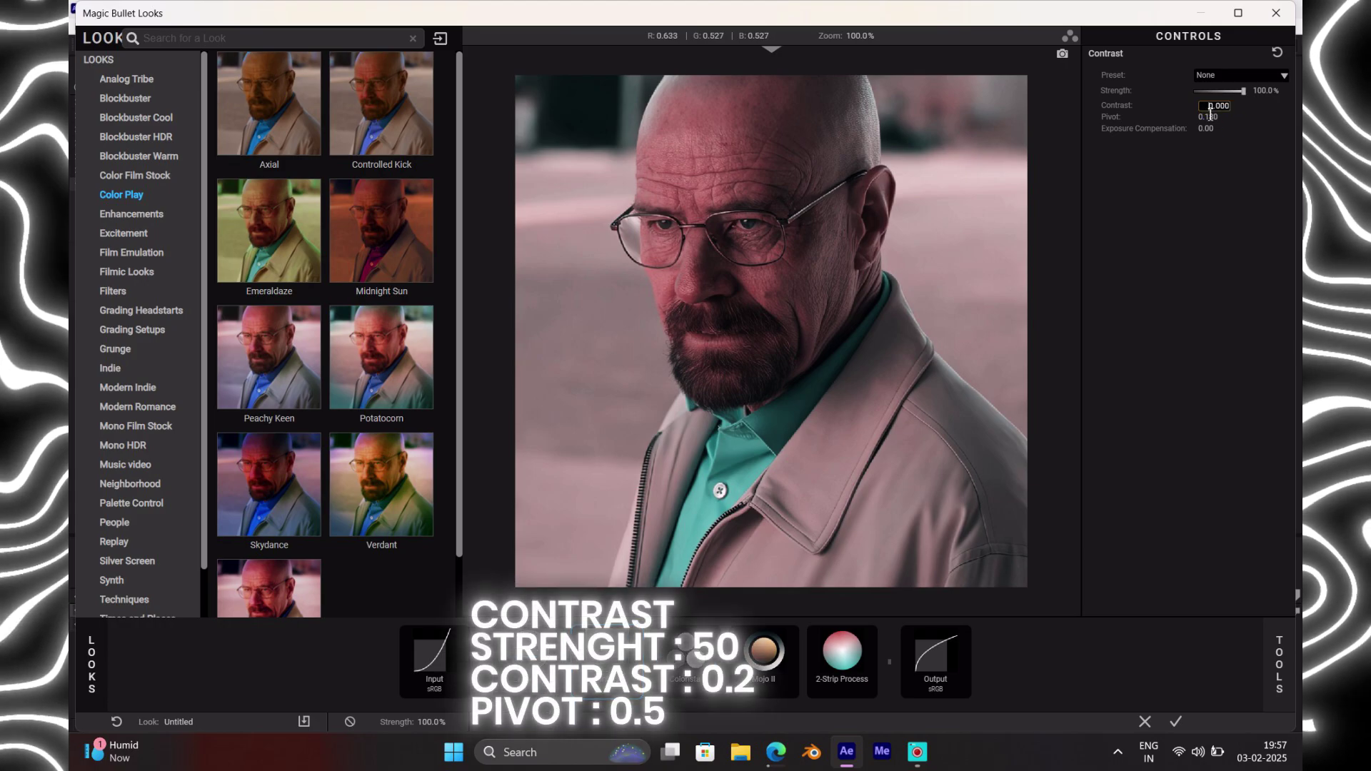
pyautogui.write('0.2')
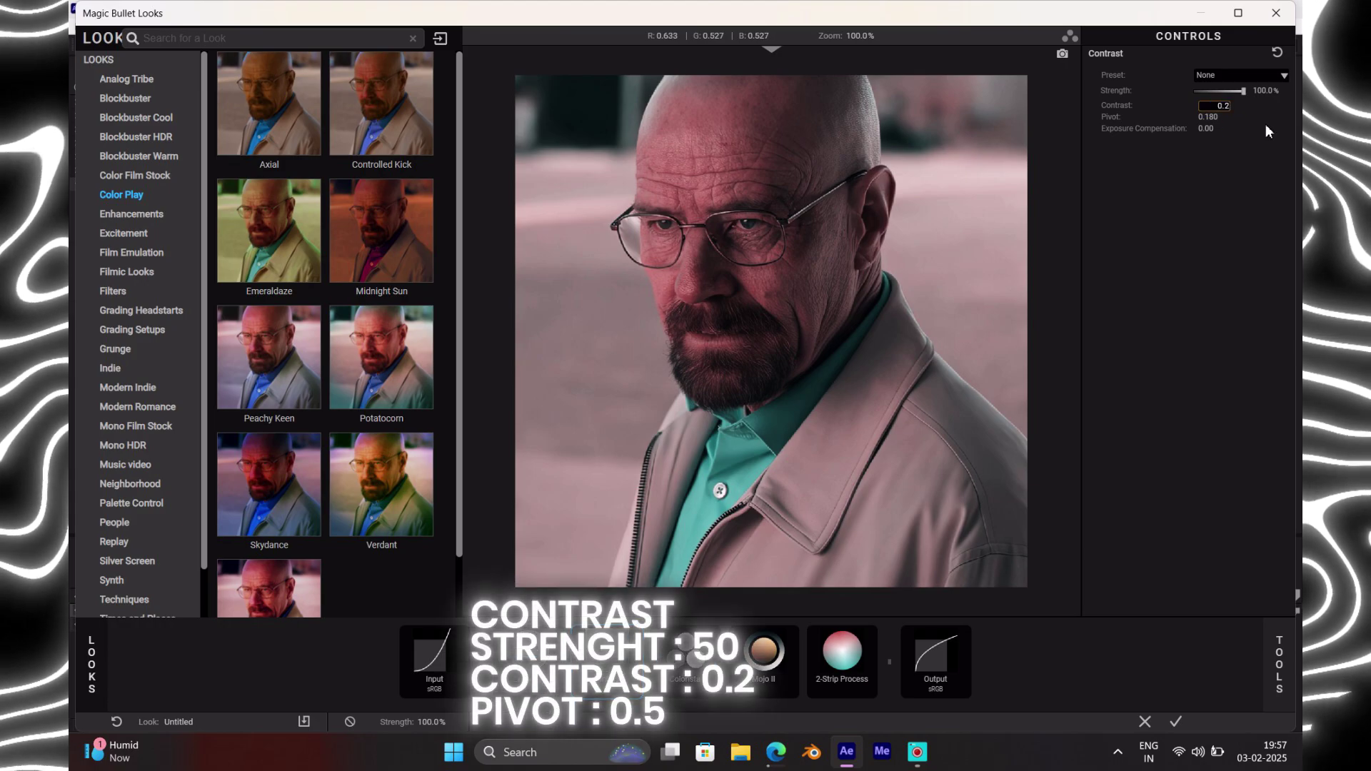
pyautogui.press('Return')
pyautogui.doubleClick(1207, 117)
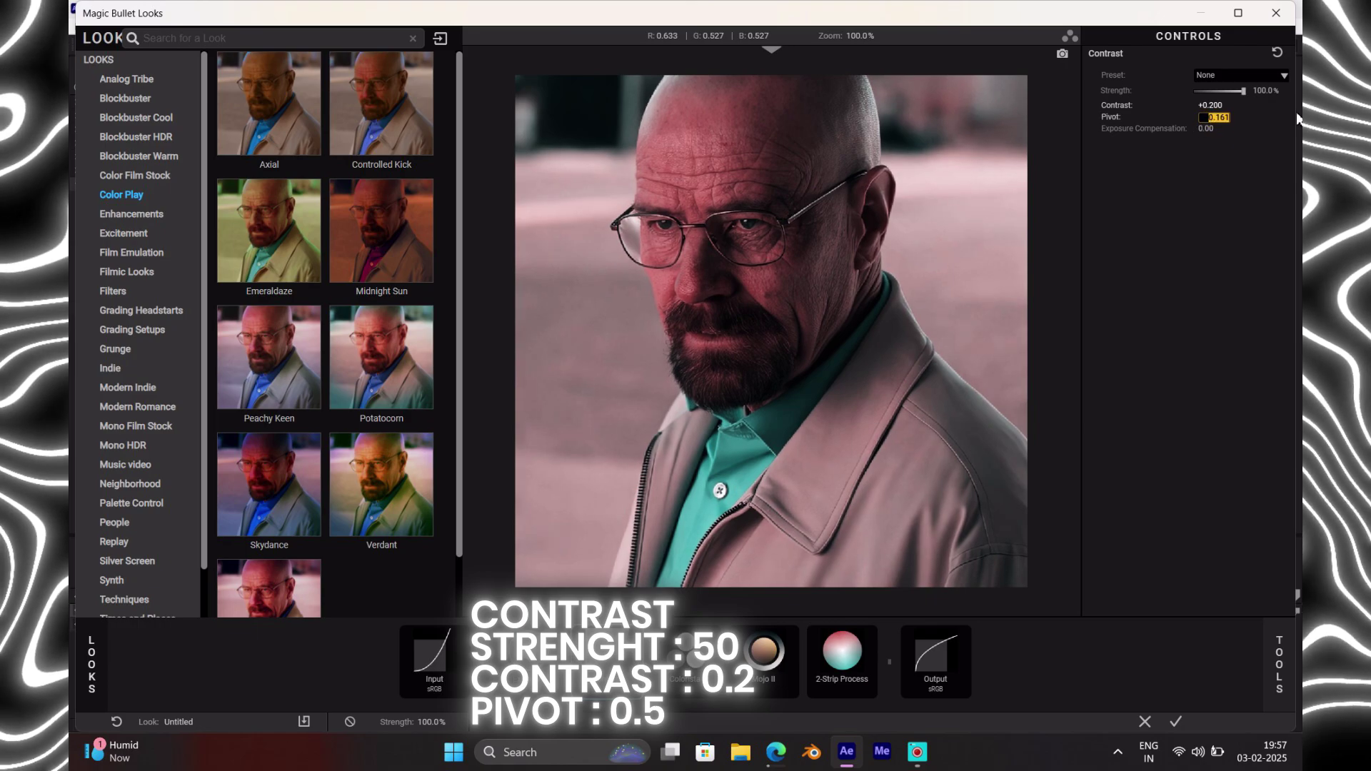
pyautogui.write('5')
pyautogui.press('Return')
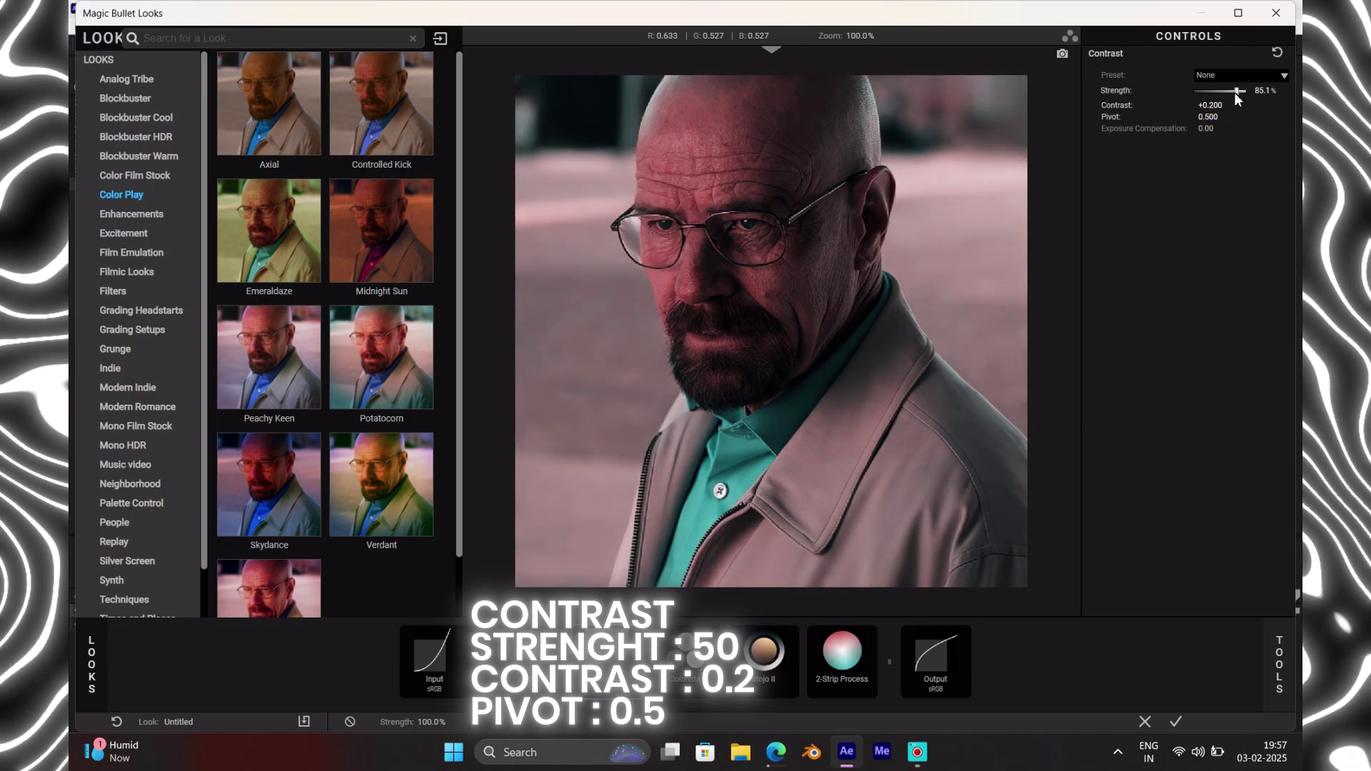
pyautogui.moveTo(1241, 90); pyautogui.dragTo(1219, 96)
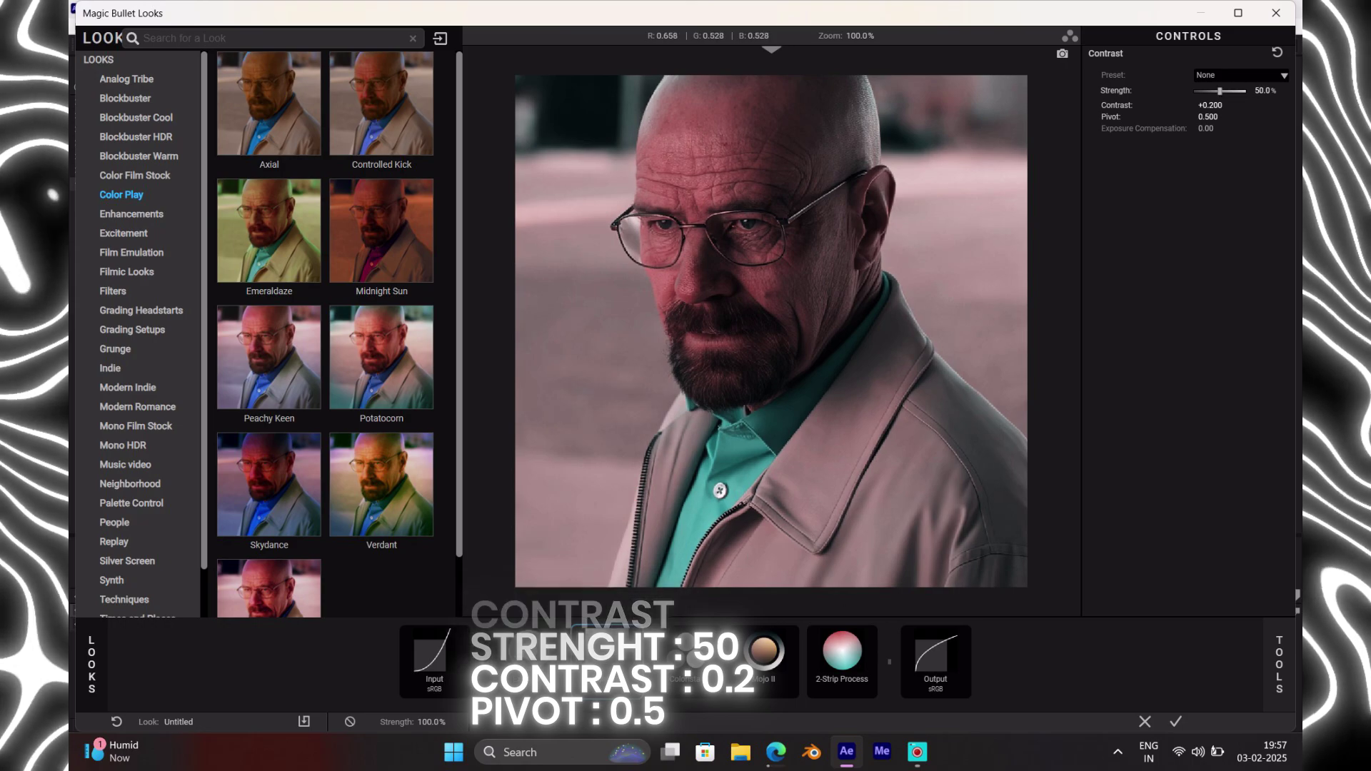
# Step: Set 2-Strip Process green sensitivity to 0% and its strength to 77%
pyautogui.click(842, 656)
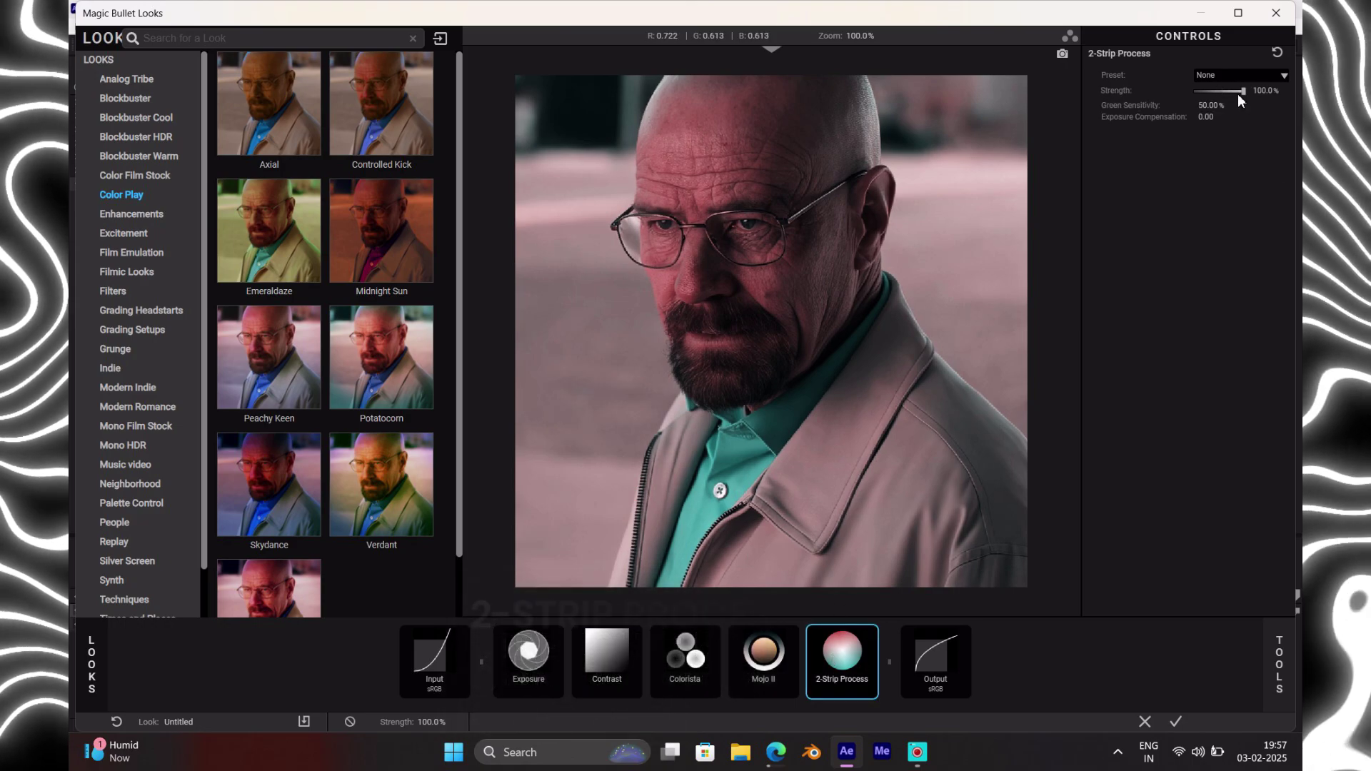
pyautogui.moveTo(1211, 106); pyautogui.dragTo(1184, 108)
pyautogui.write('0')
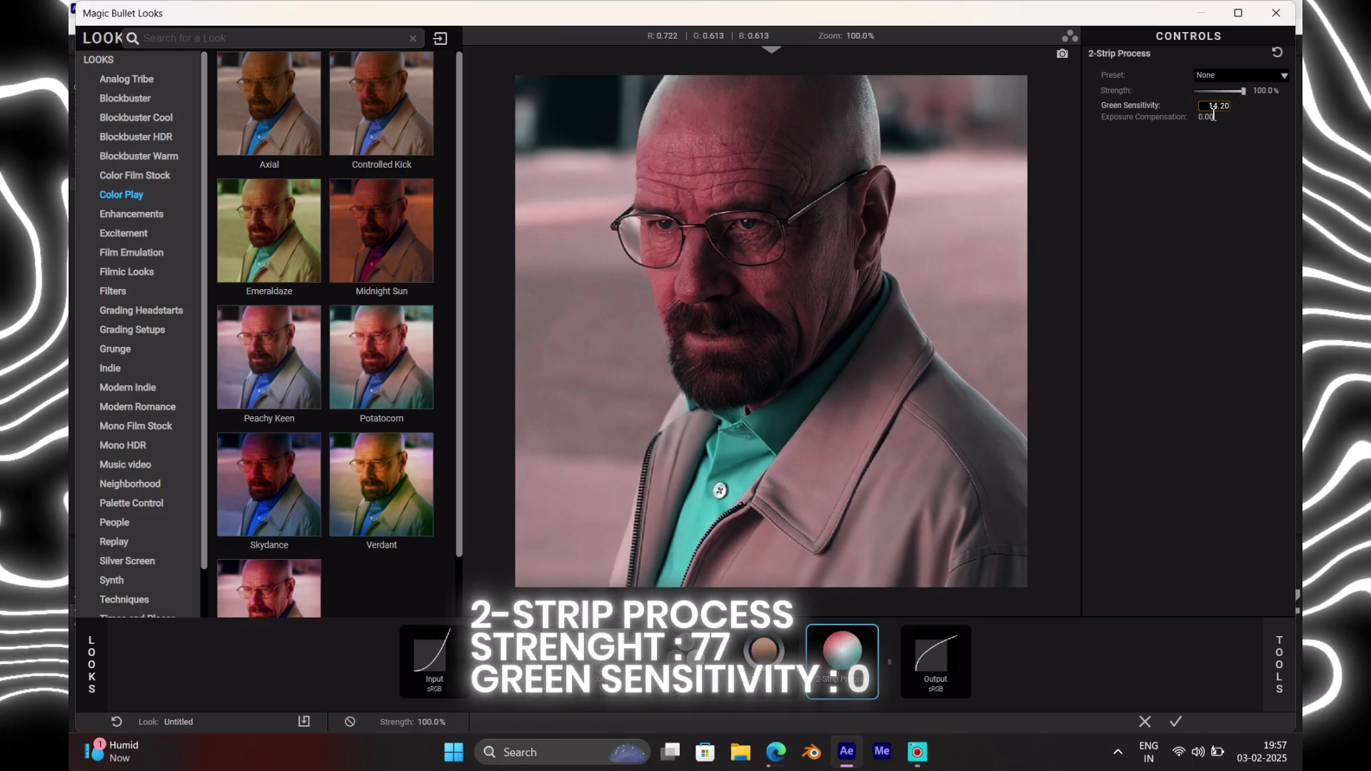
pyautogui.write('.00%')
pyautogui.press('Return')
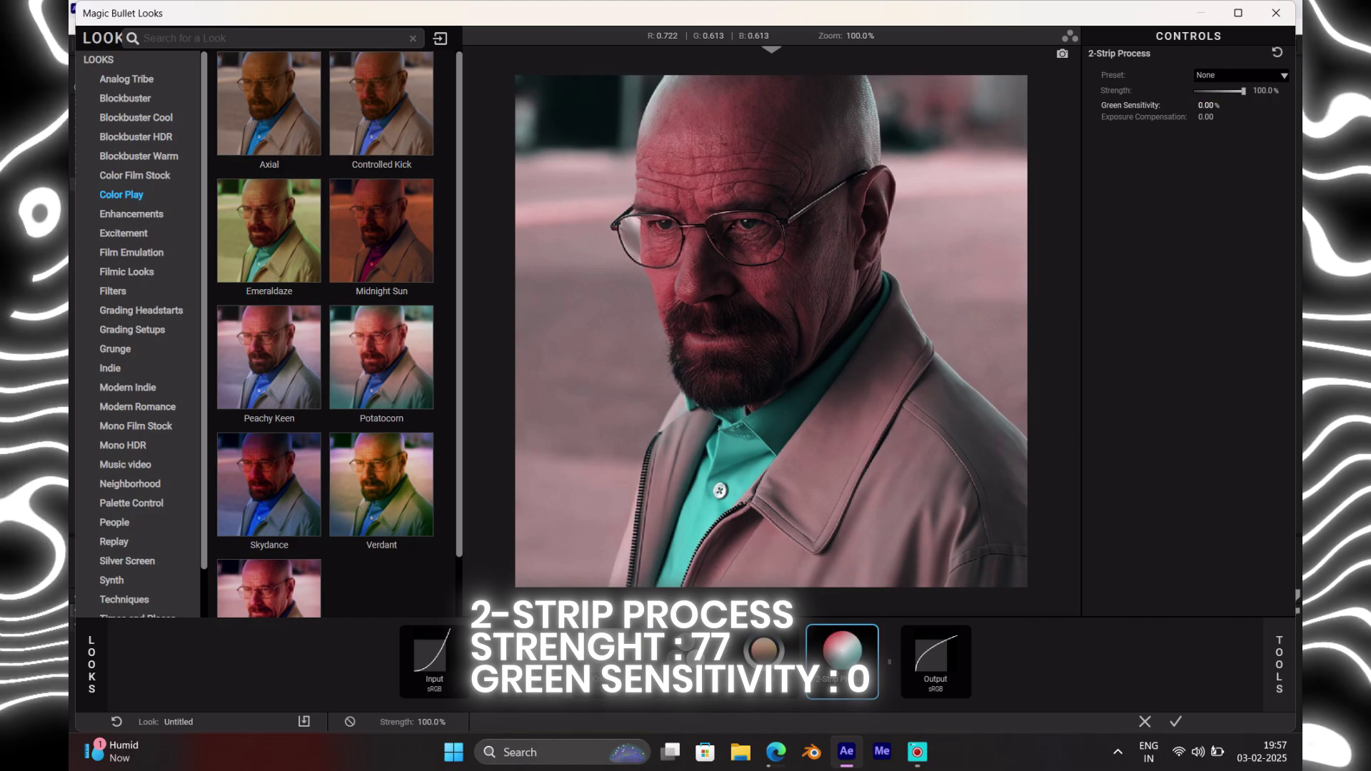
pyautogui.click(1267, 93)
pyautogui.write('77')
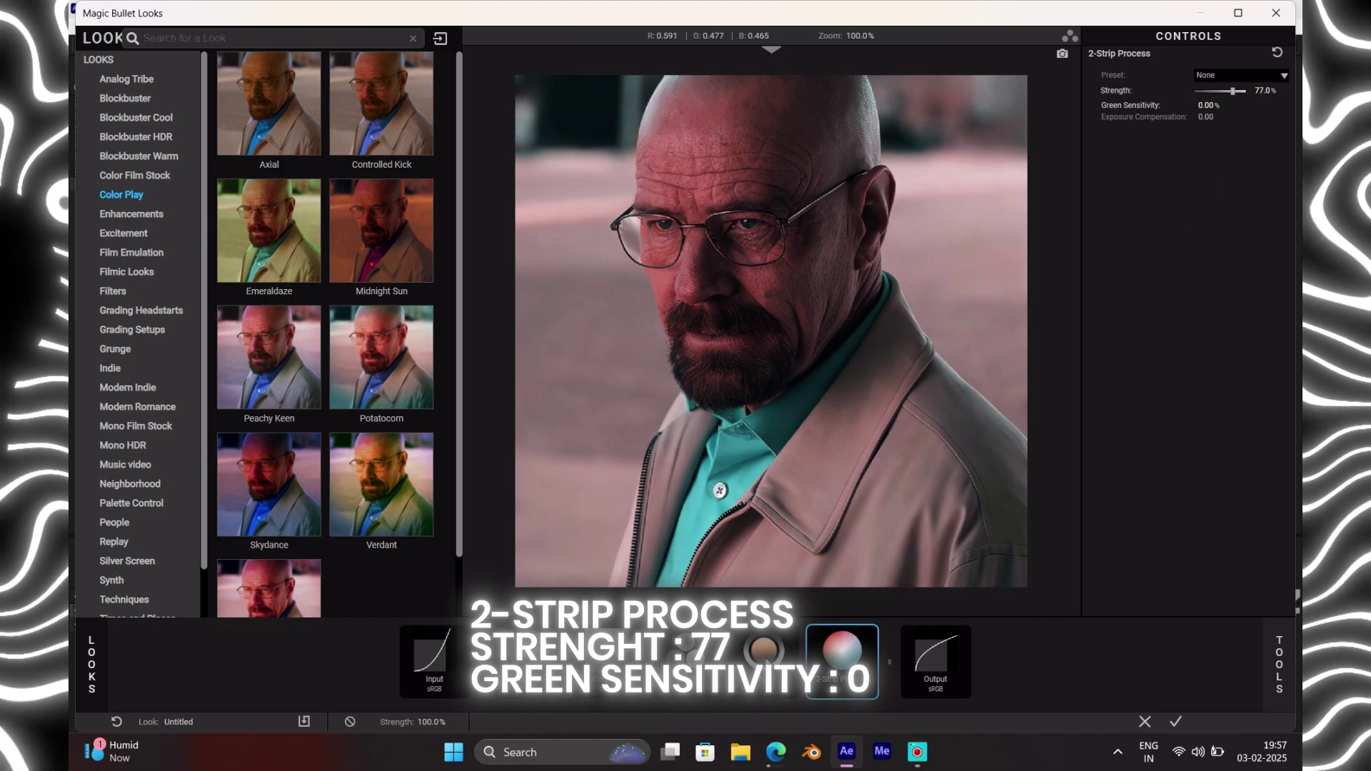
# Step: Add Hue/Saturation after Colorista and shift its hue by +15
pyautogui.click(707, 662)
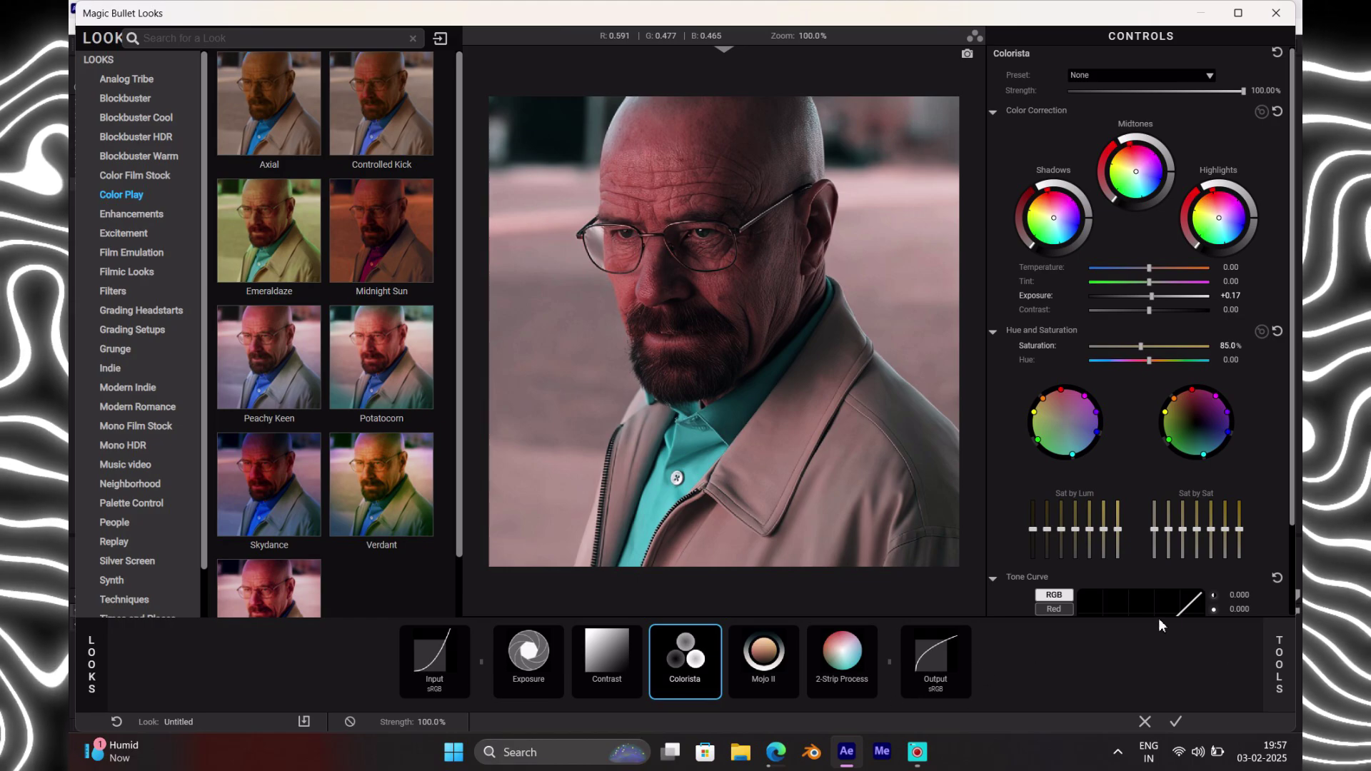
pyautogui.click(1279, 664)
pyautogui.scroll(-3, 1103, 322)
pyautogui.scroll(-2, 1103, 322)
pyautogui.moveTo(1174, 327); pyautogui.dragTo(743, 654)
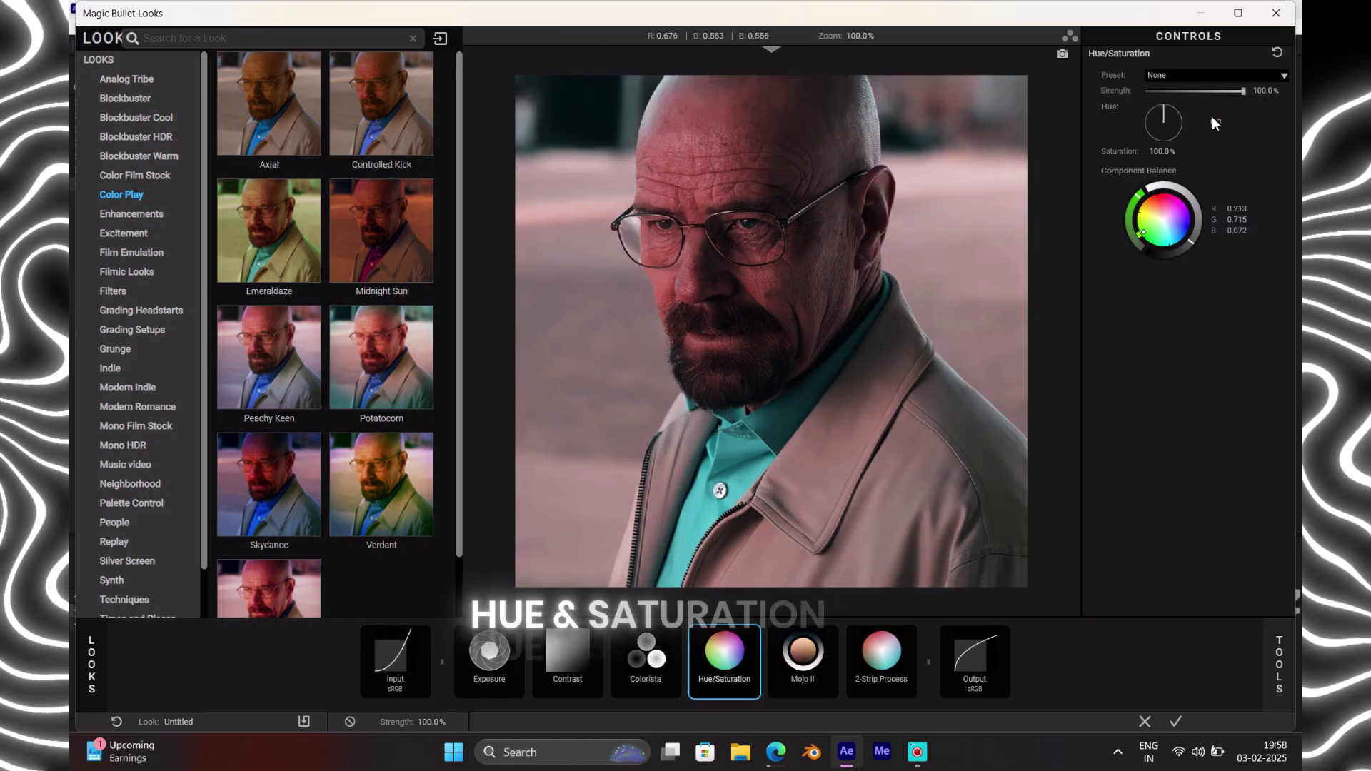
pyautogui.click(1212, 121)
pyautogui.write('15')
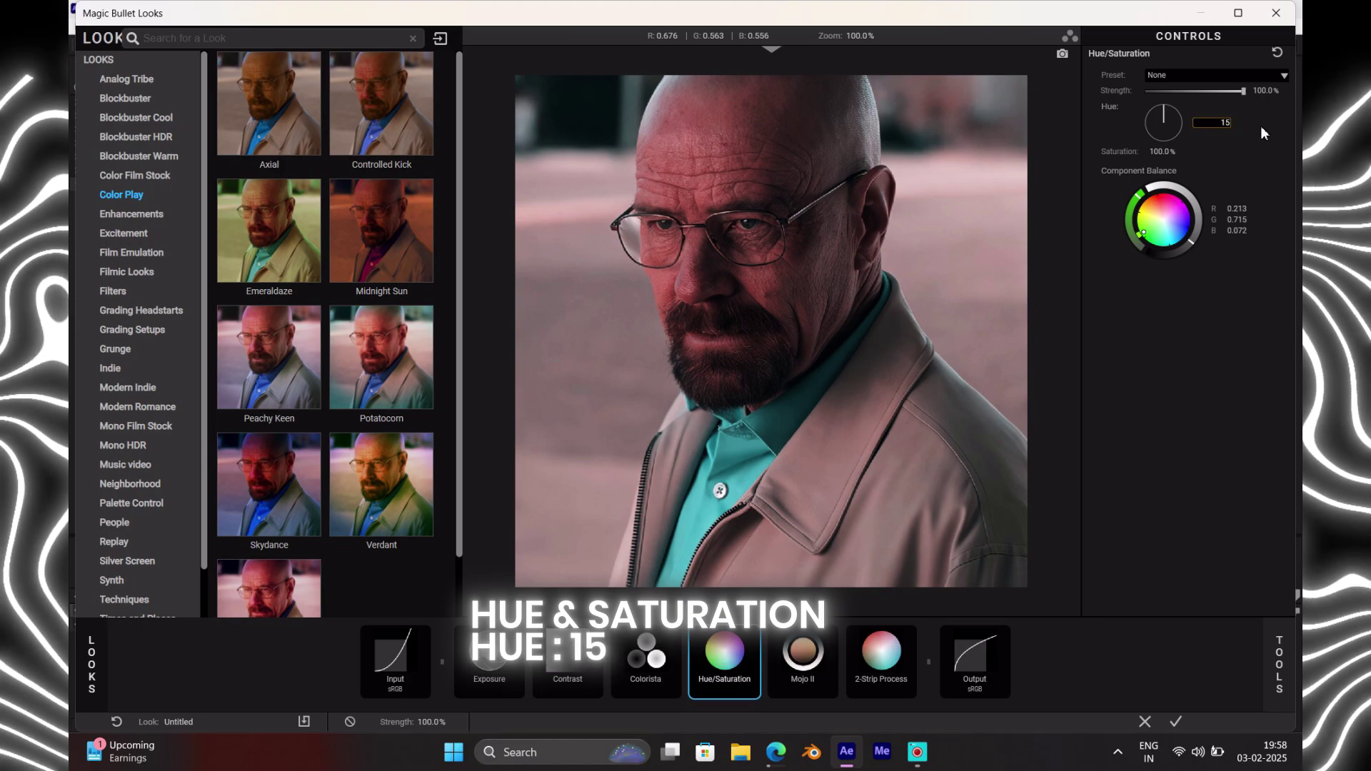
pyautogui.press('Return')
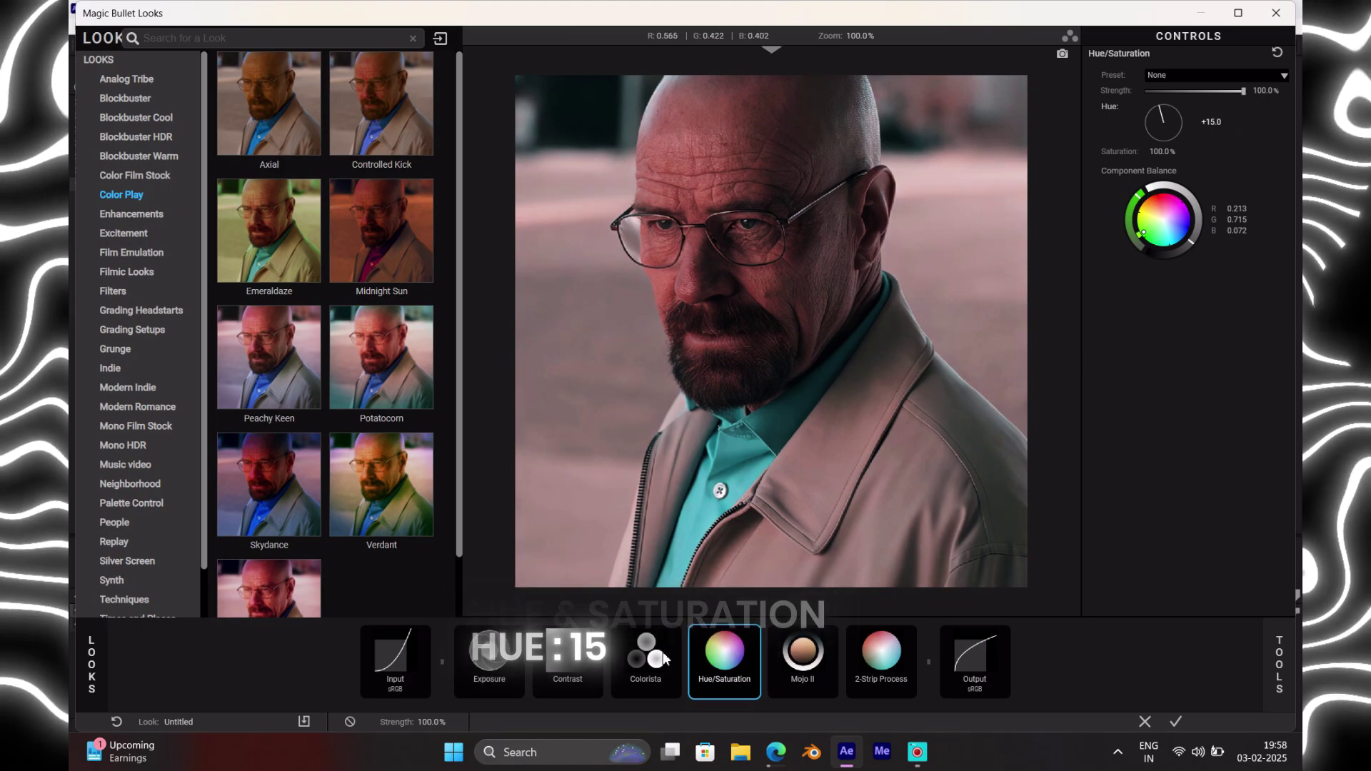
# Step: Zero Mojo II's Mojo, Blue Squeeze and Skin Squeeze, and set Skin Yellow/Pink to 30.7%
pyautogui.click(802, 652)
pyautogui.click(1184, 107)
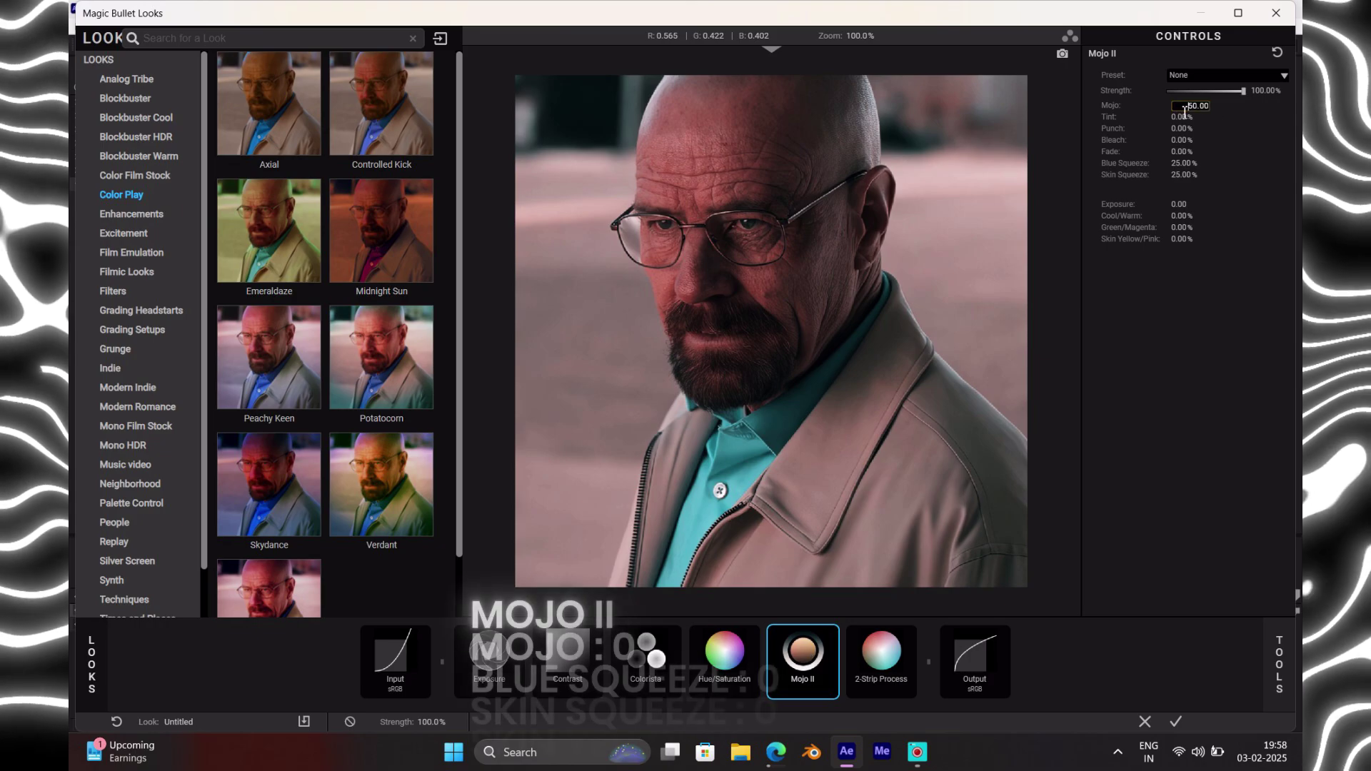
pyautogui.write('0')
pyautogui.press('Return')
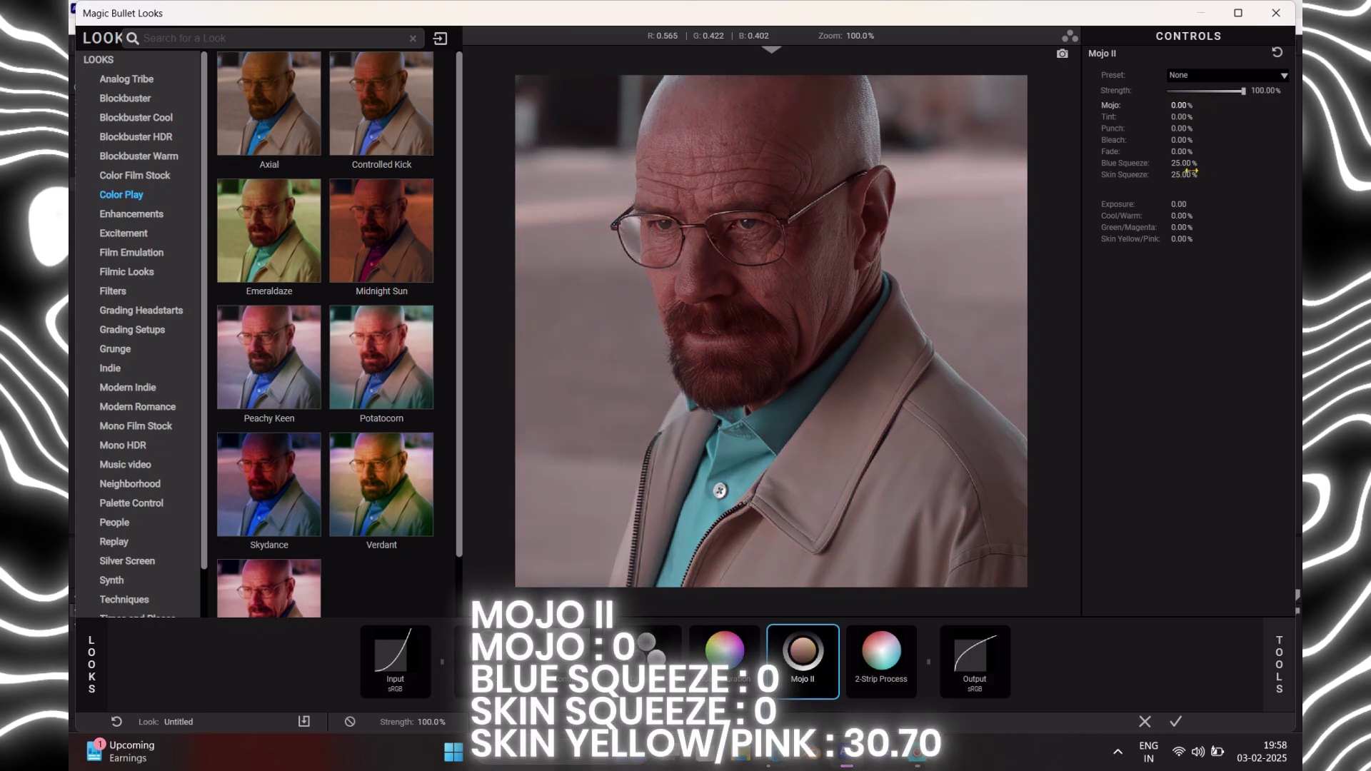
pyautogui.click(1182, 164)
pyautogui.write('0')
pyautogui.press('Return')
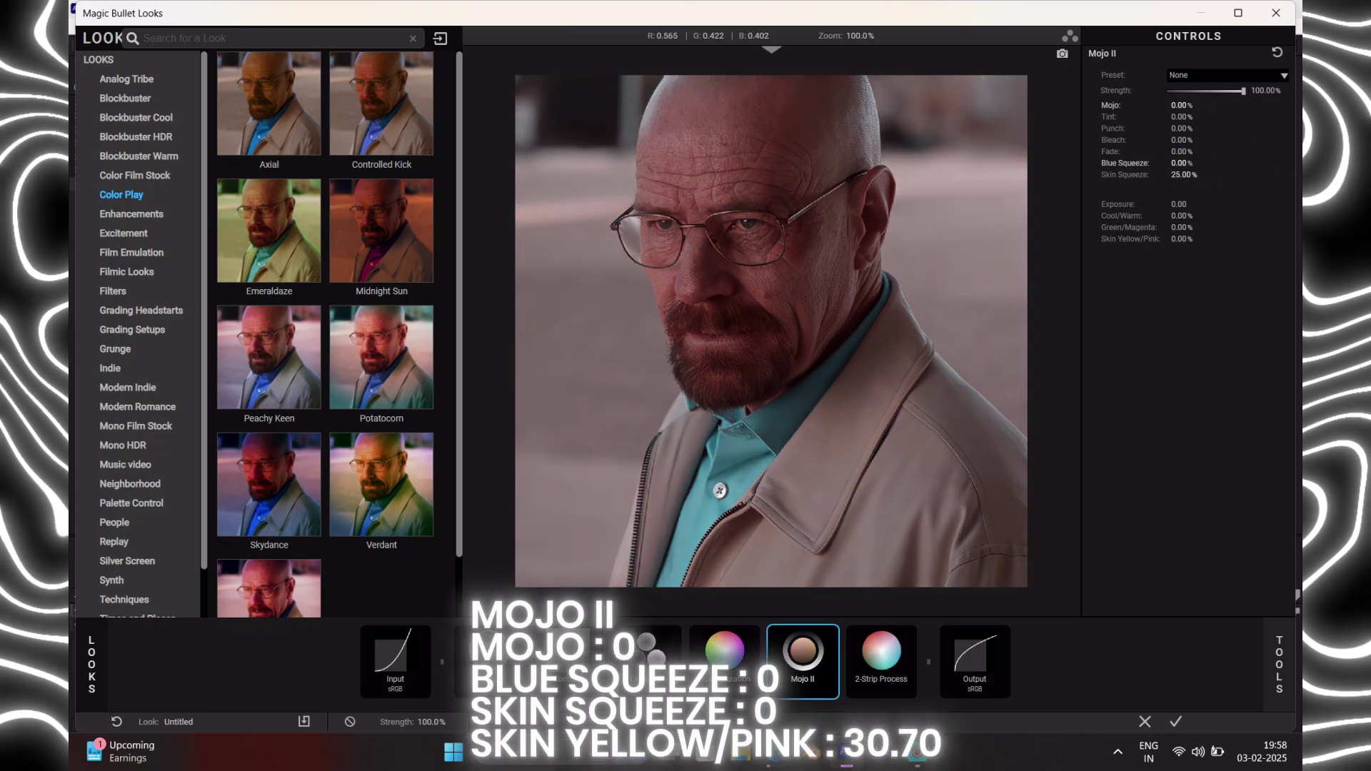
pyautogui.click(1182, 175)
pyautogui.write('0')
pyautogui.press('Return')
pyautogui.click(1187, 239)
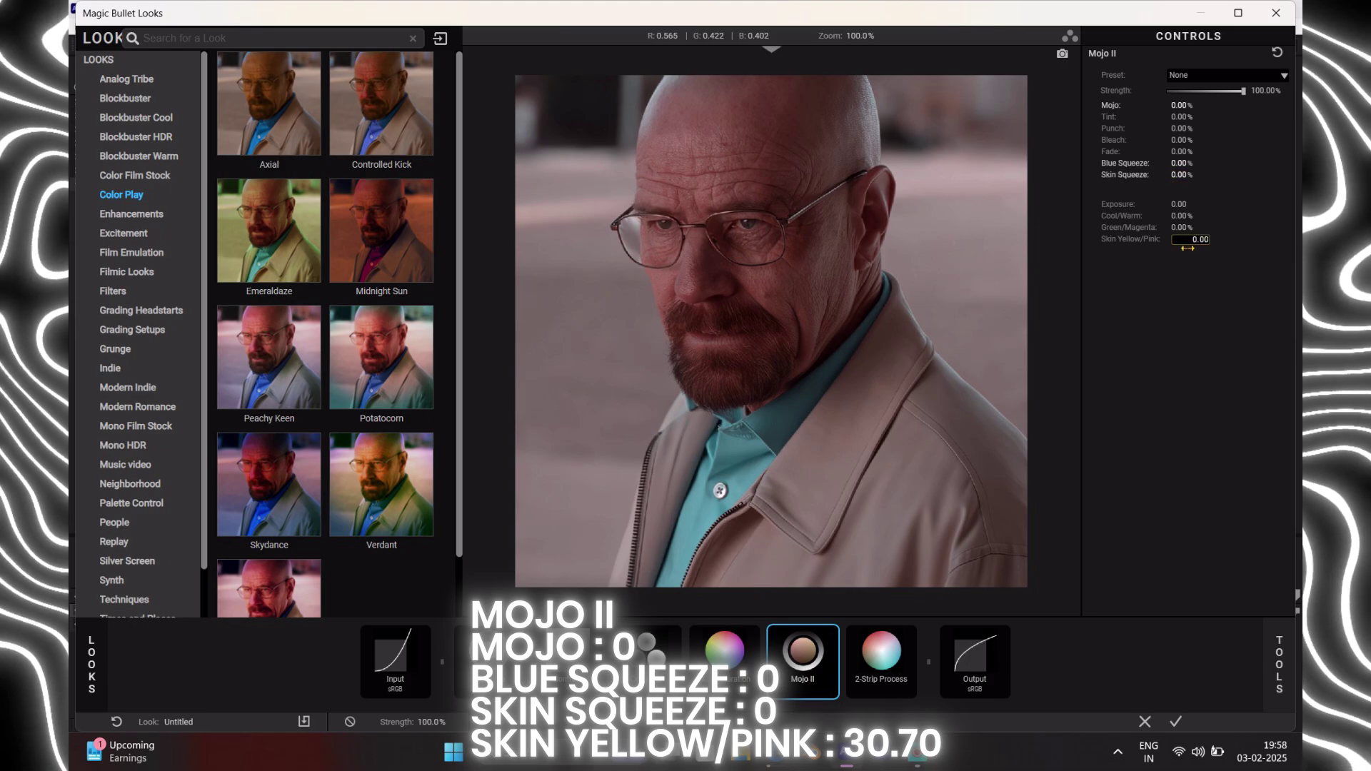
pyautogui.write('30')
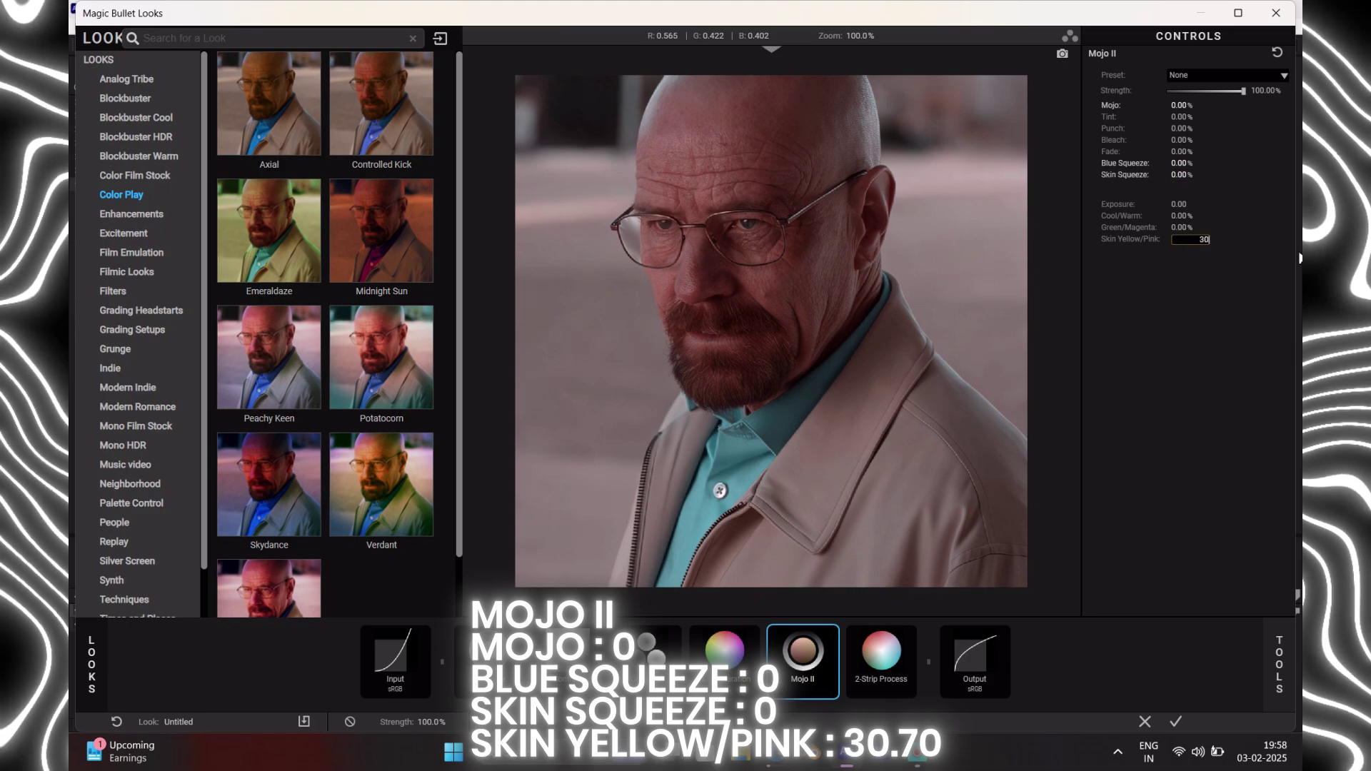
pyautogui.write('+30.7')
pyautogui.press('Return')
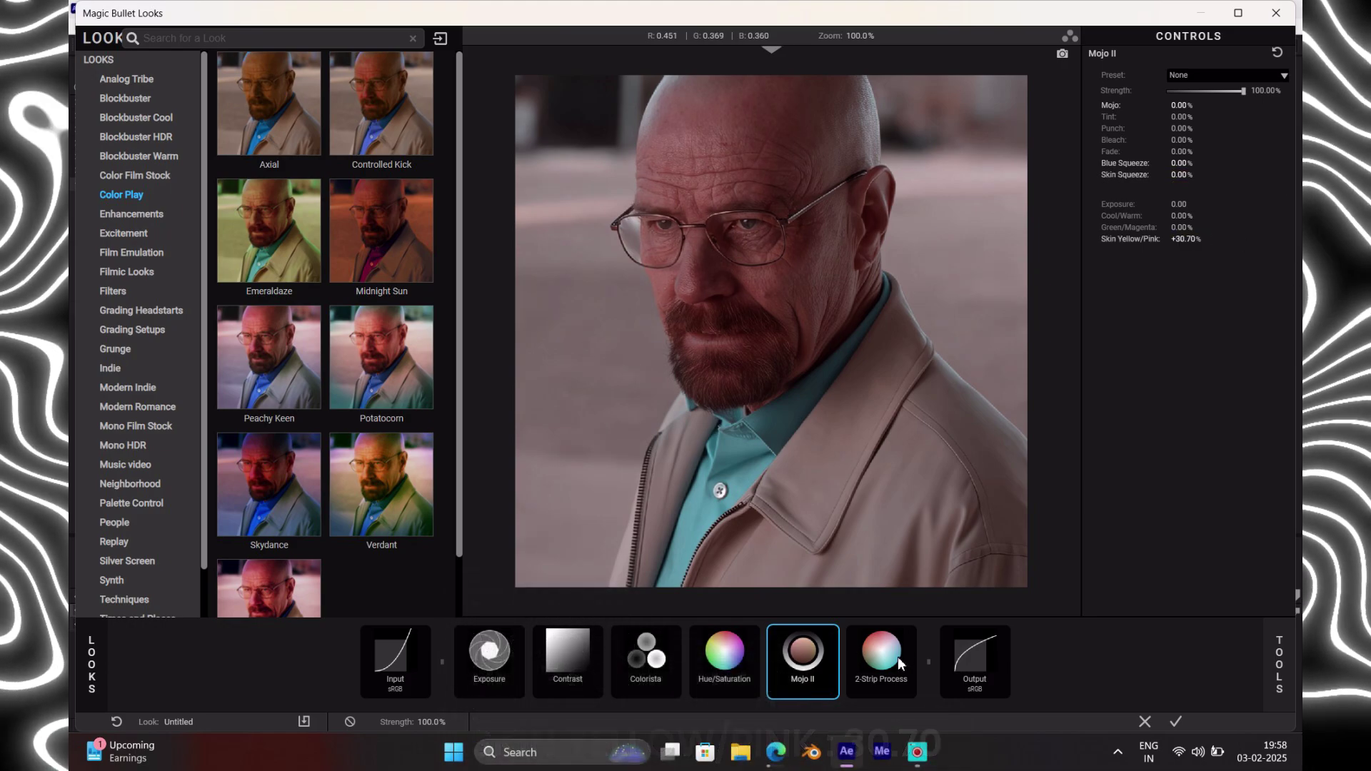
# Step: Set Exposure to +0.35 stops at about 50% strength and apply the look
pyautogui.click(490, 669)
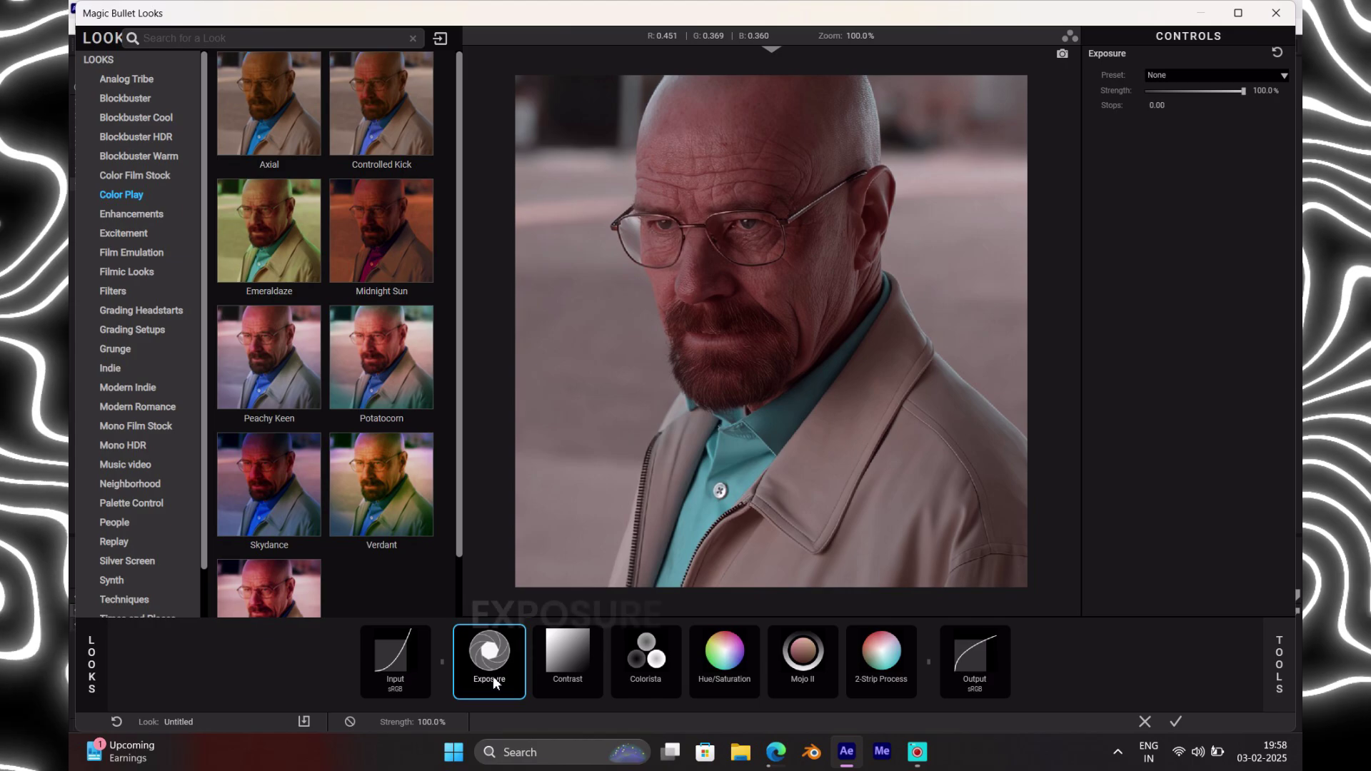
pyautogui.click(1165, 105)
pyautogui.write('0.')
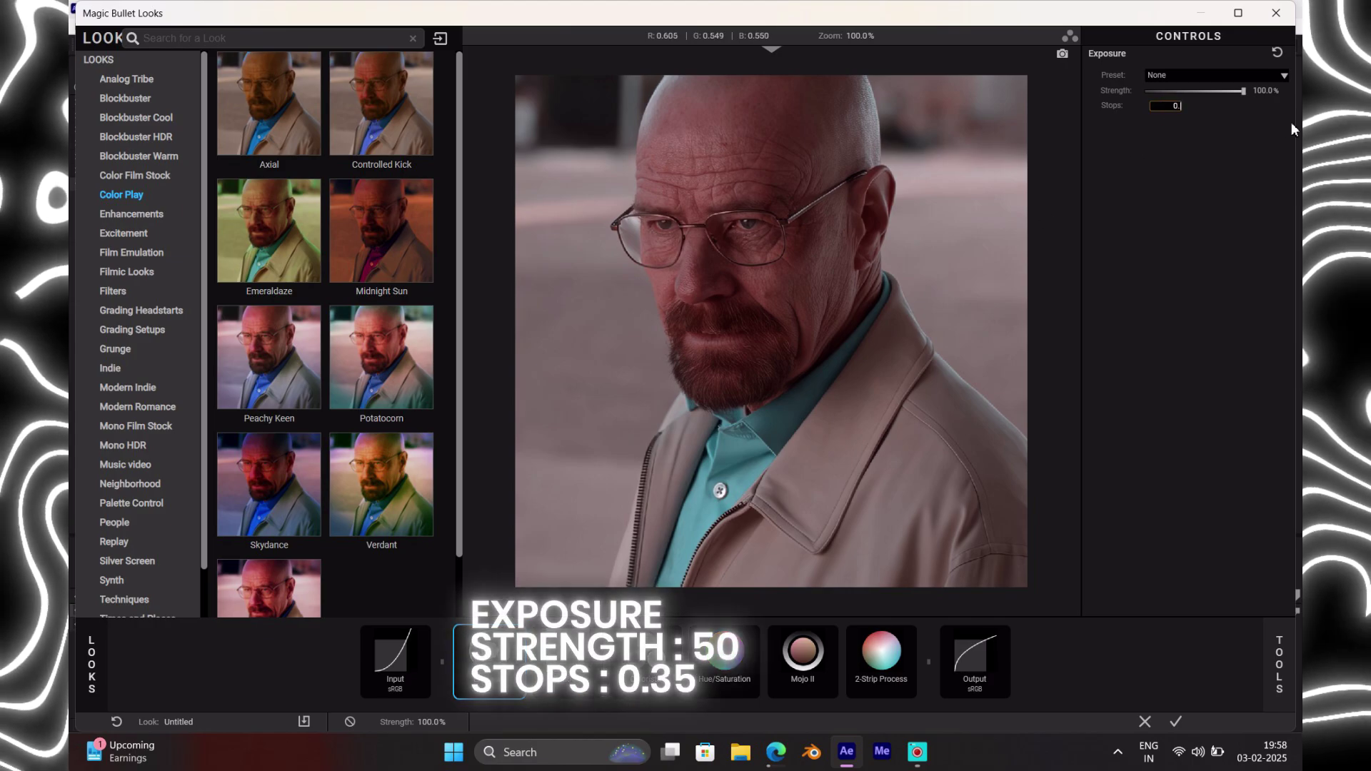
pyautogui.write('35')
pyautogui.press('Return')
pyautogui.moveTo(1243, 91)
pyautogui.mouseDown()
pyautogui.moveTo(1174, 99)
pyautogui.moveTo(1194, 95)
pyautogui.mouseUp()
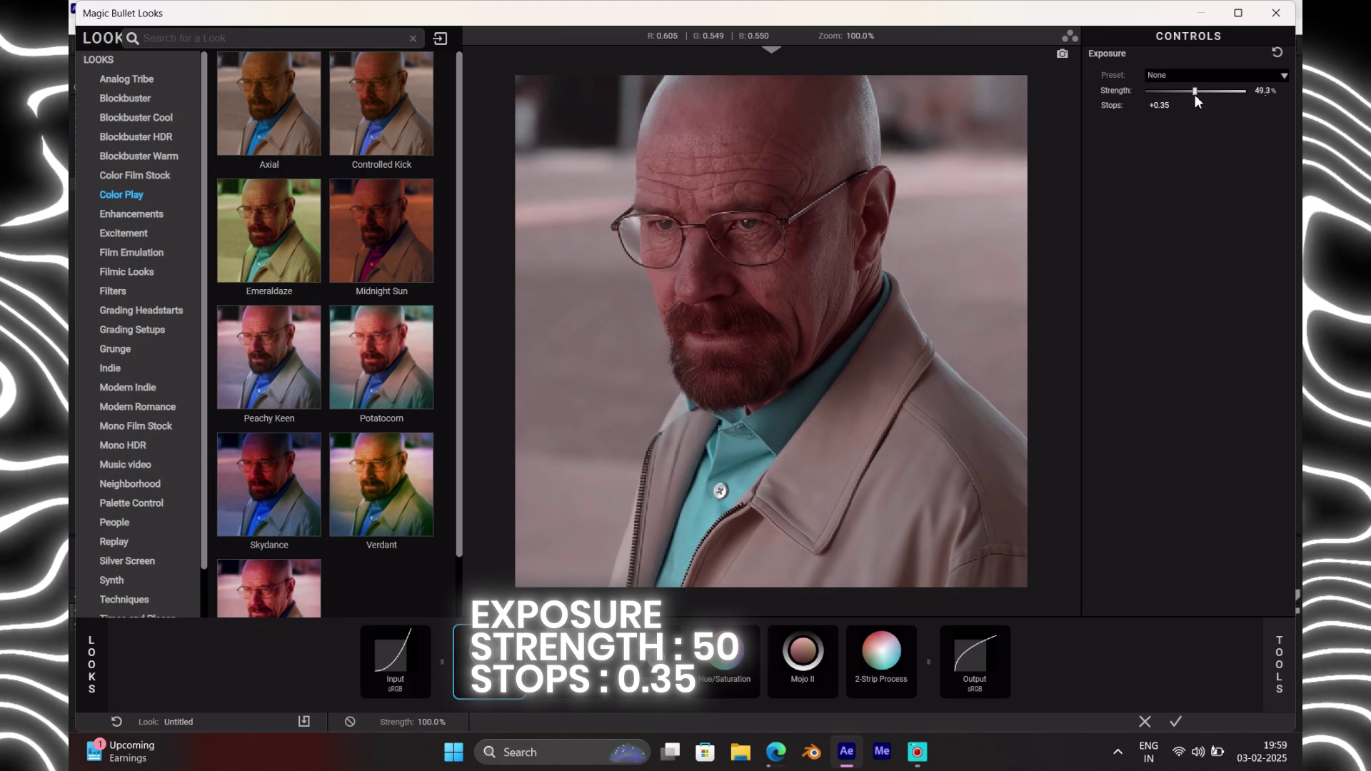
pyautogui.moveTo(1195, 94); pyautogui.dragTo(1195, 93)
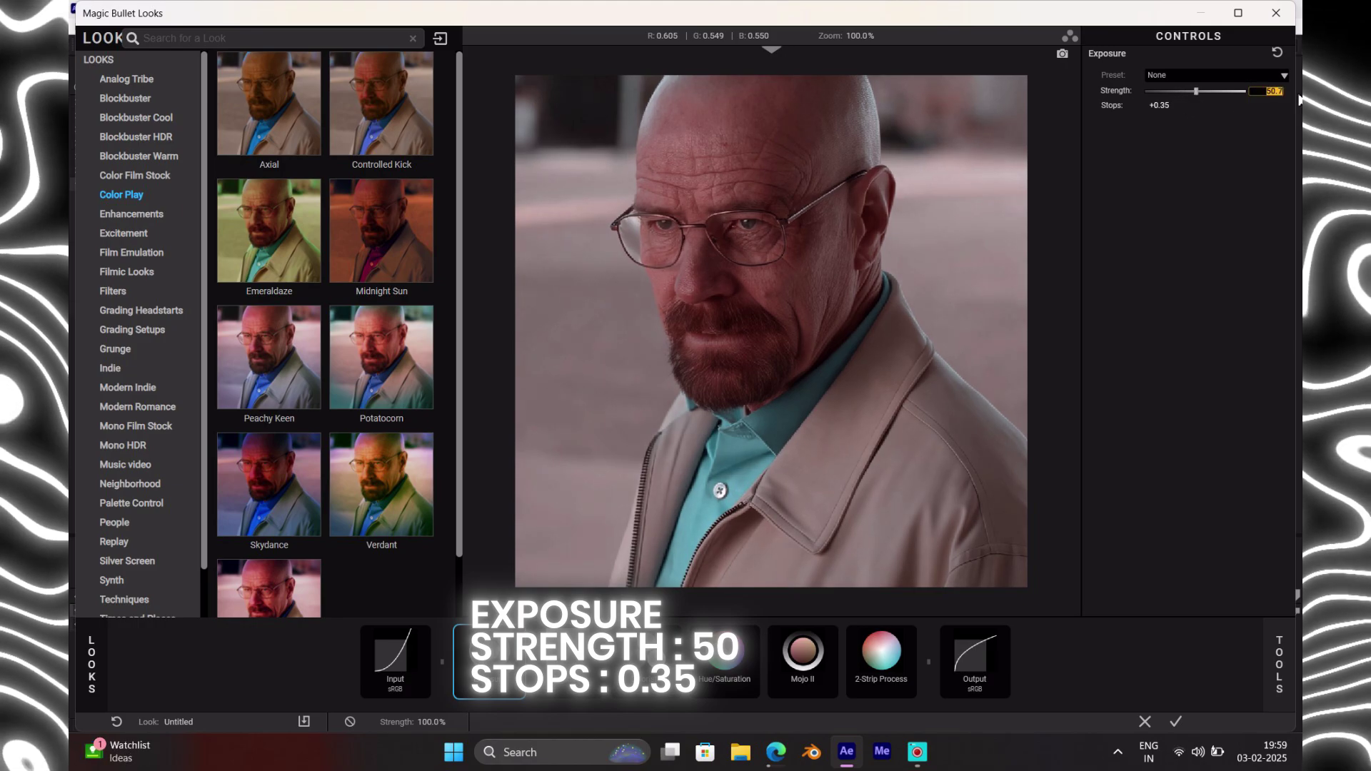
pyautogui.click(1175, 722)
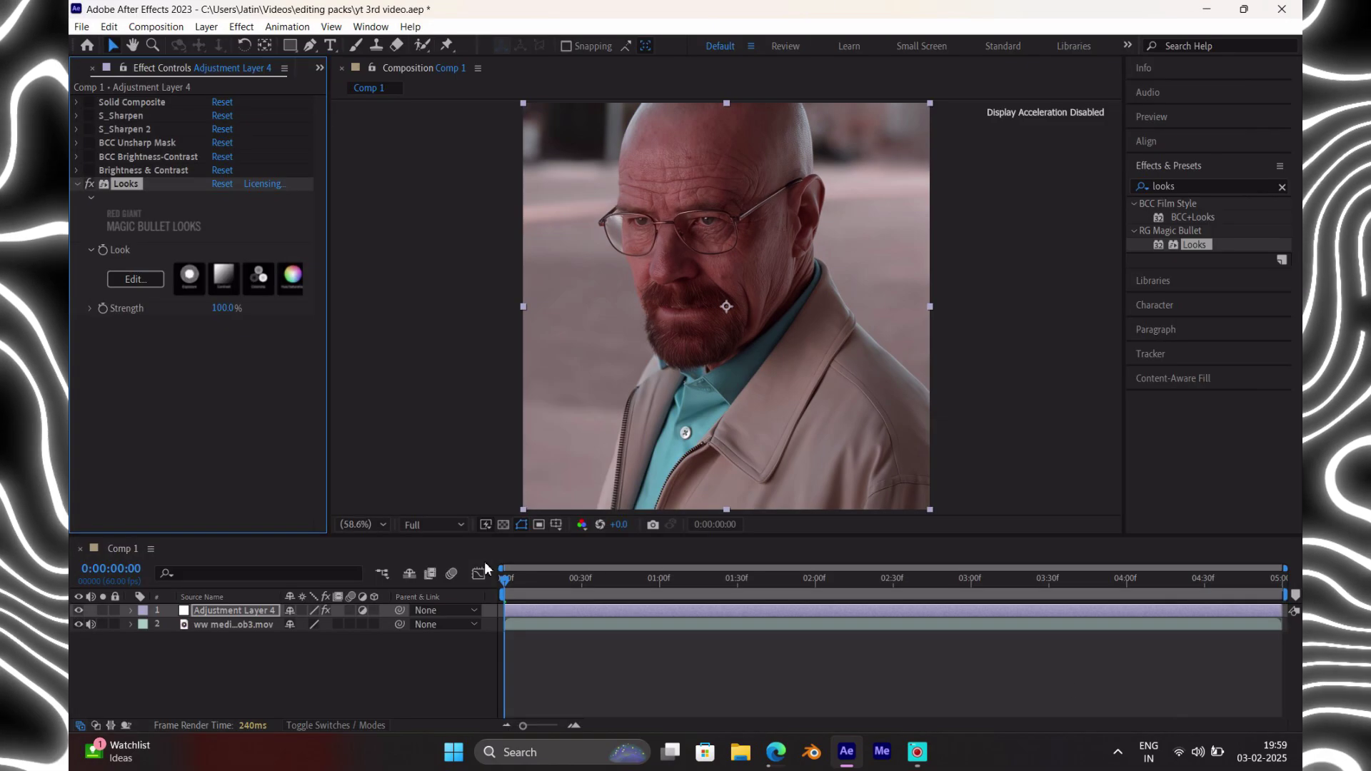
# Step: Add a second Looks effect, edit Looks 2, and add Haze/Flare to its chain
pyautogui.doubleClick(1193, 244)
pyautogui.click(77, 184)
pyautogui.click(135, 292)
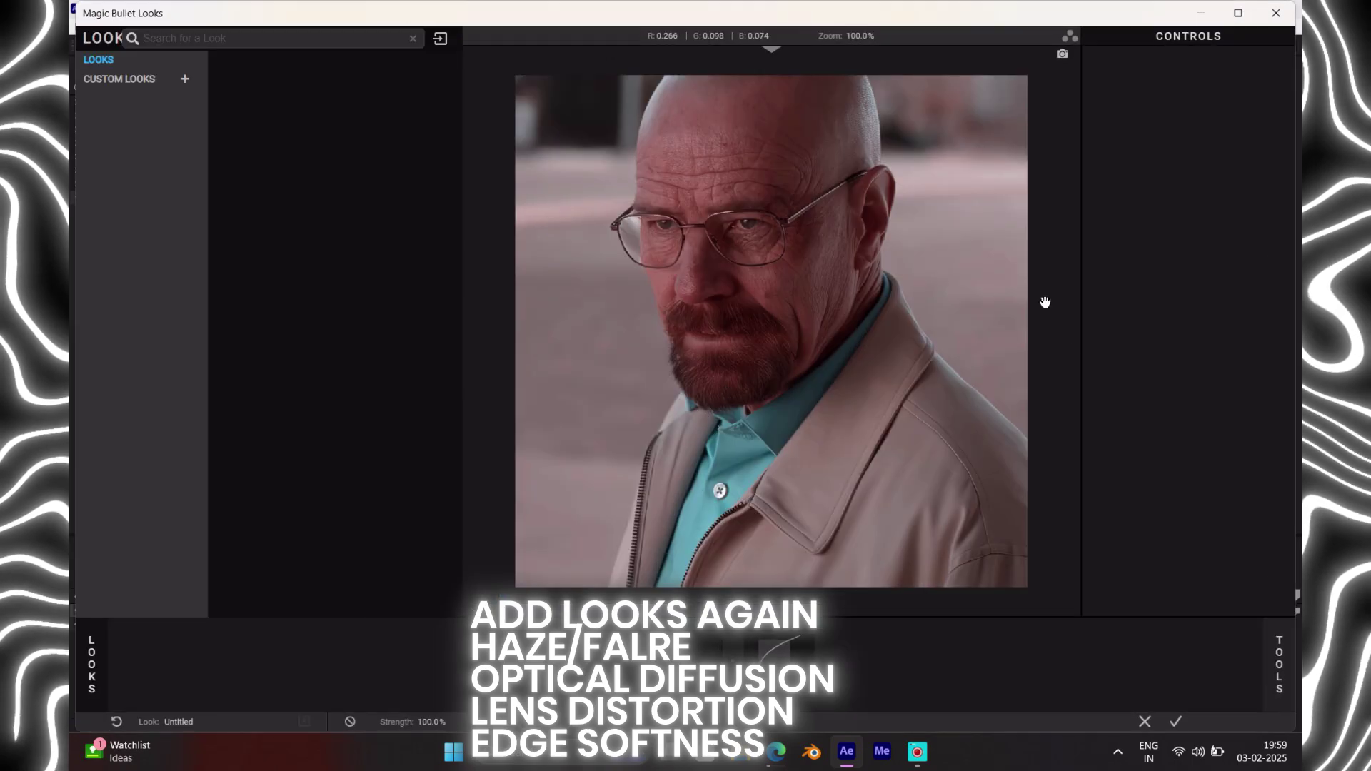
pyautogui.scroll(-2, 1114, 457)
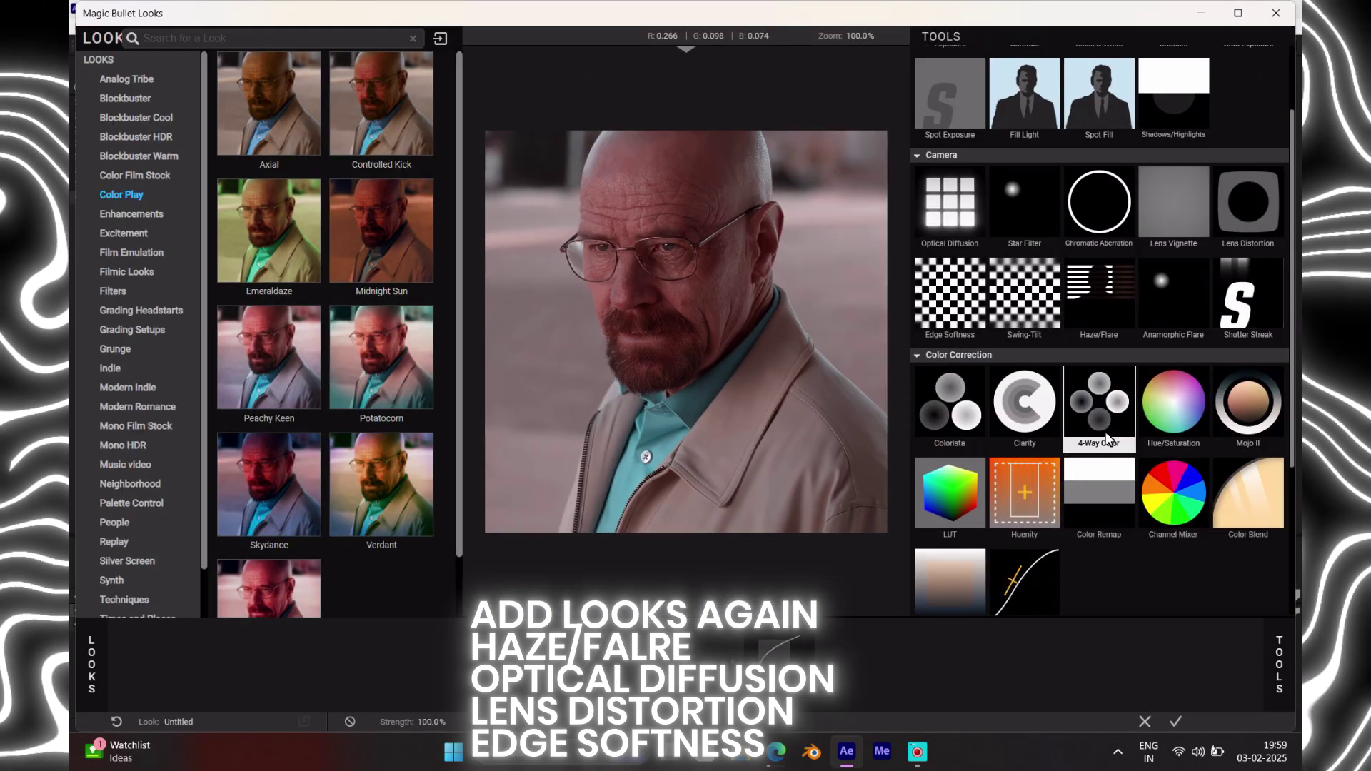
pyautogui.doubleClick(1101, 316)
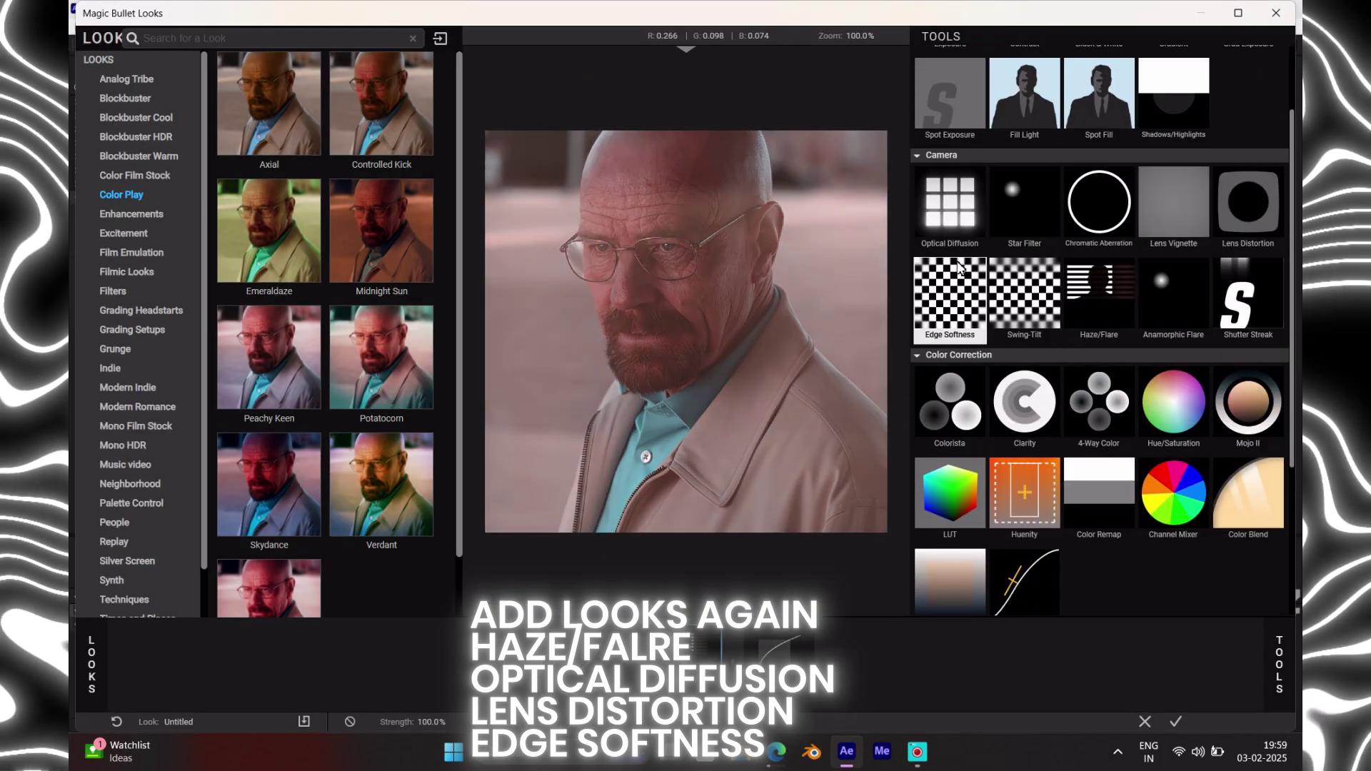
# Step: Add Edge Softness, then give Haze/Flare spillage 41.3%, softness 25% and reach 85%
pyautogui.doubleClick(950, 294)
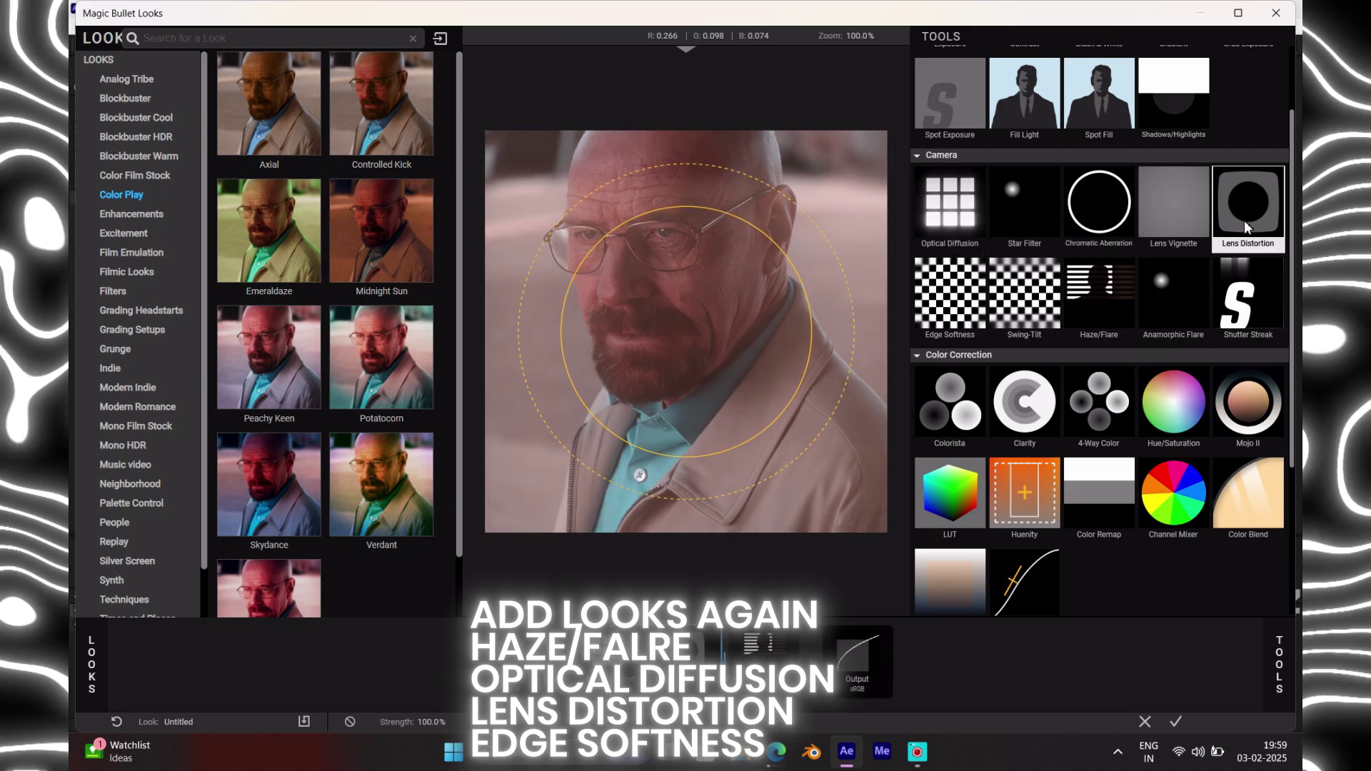
pyautogui.click(725, 656)
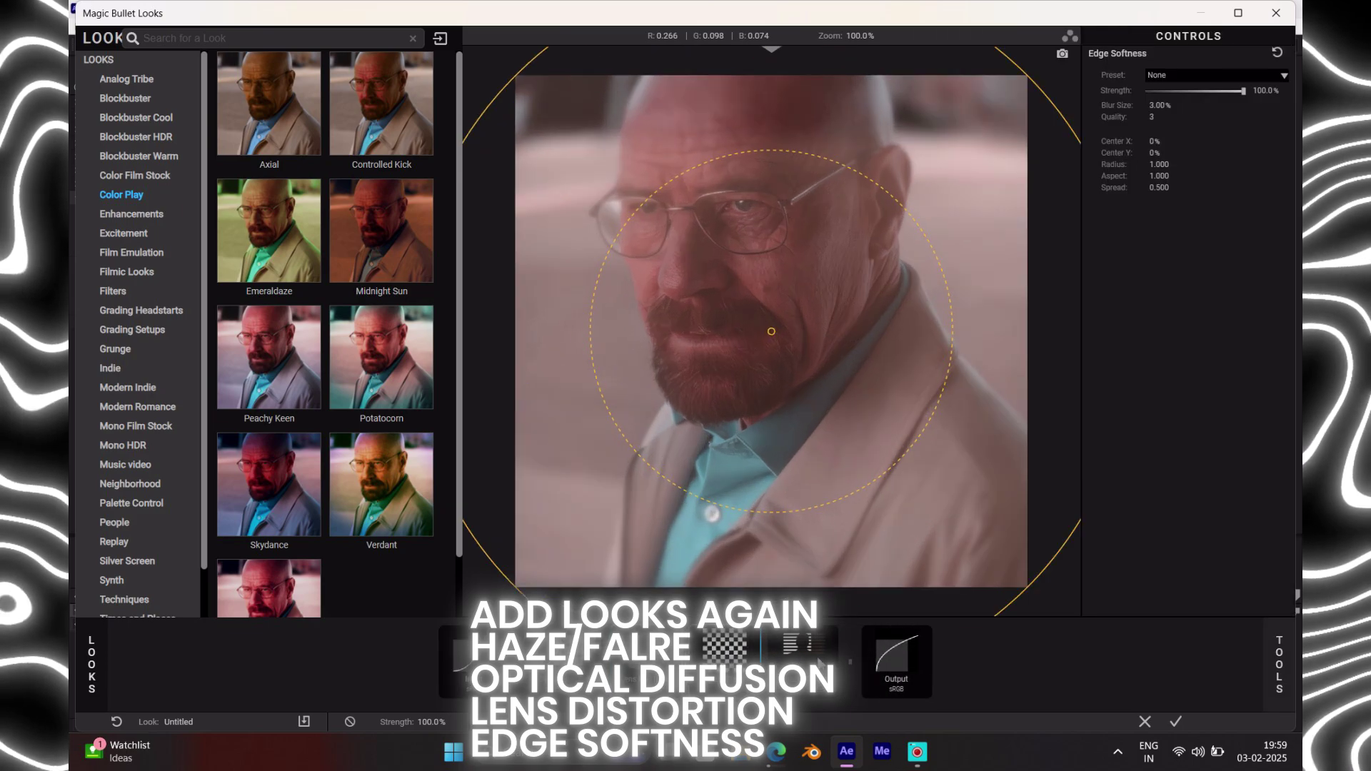
pyautogui.click(818, 664)
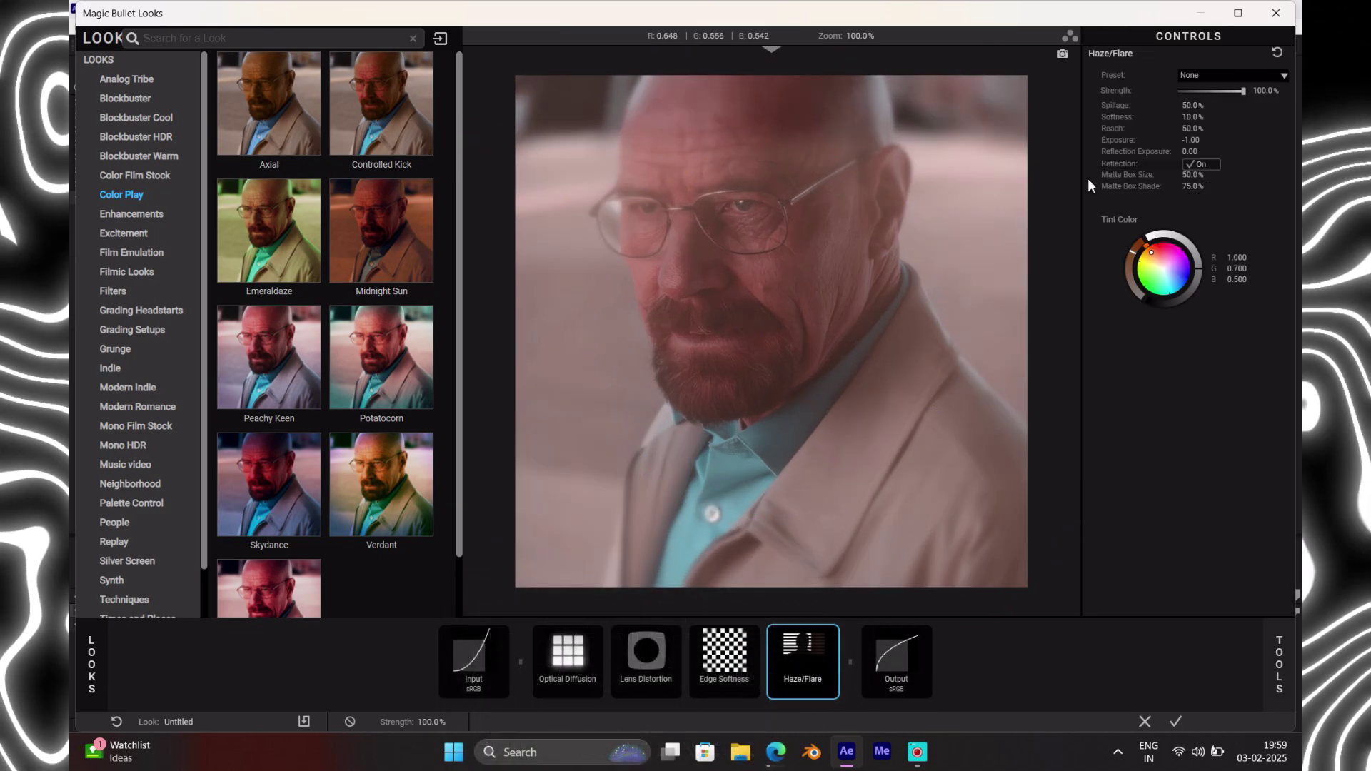
pyautogui.click(1192, 106)
pyautogui.write('41.3')
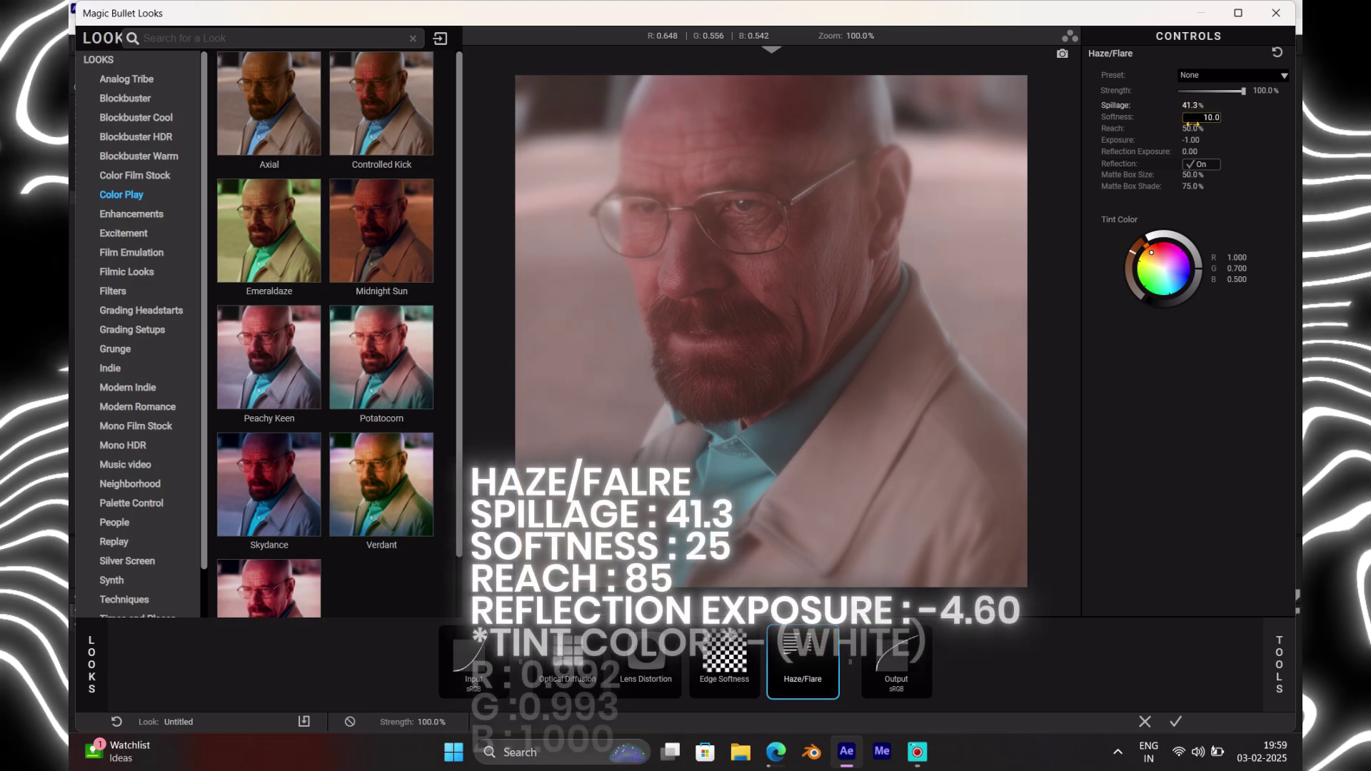
pyautogui.press('Tab')
pyautogui.write('25')
pyautogui.press('Tab')
pyautogui.press('Tab')
pyautogui.write('85')
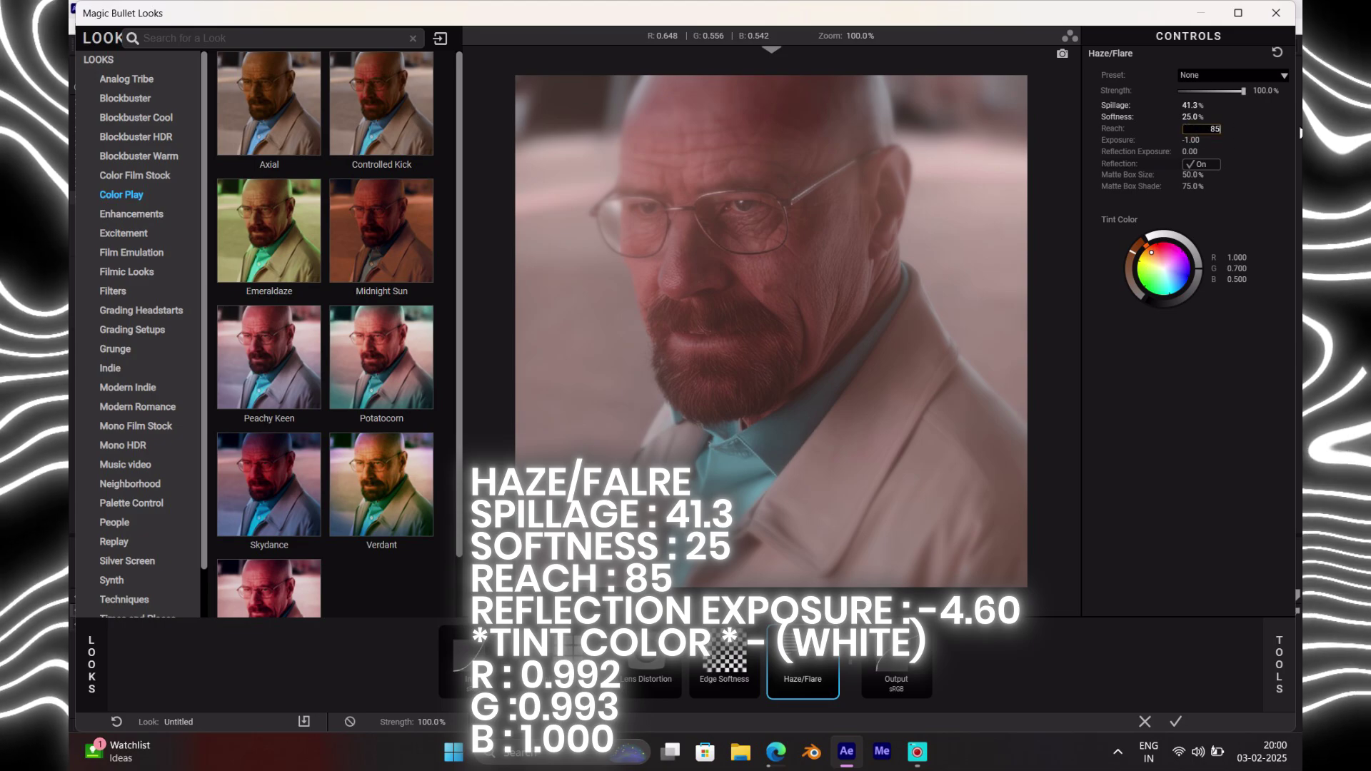
pyautogui.press('Return')
# Step: Set haze exposure -0.80, reflection exposure -4.60, and tint red 0.992, green 0.993
pyautogui.click(1191, 141)
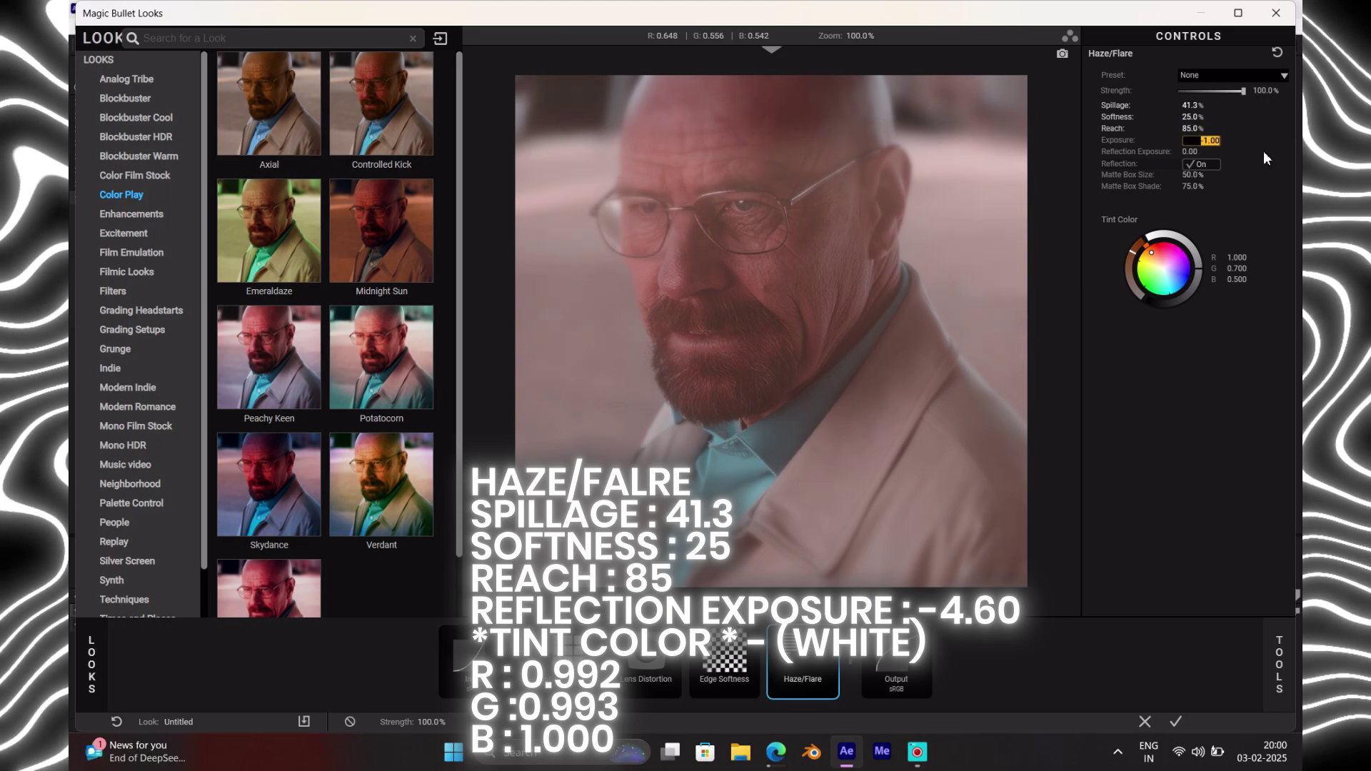
pyautogui.write('-0.8')
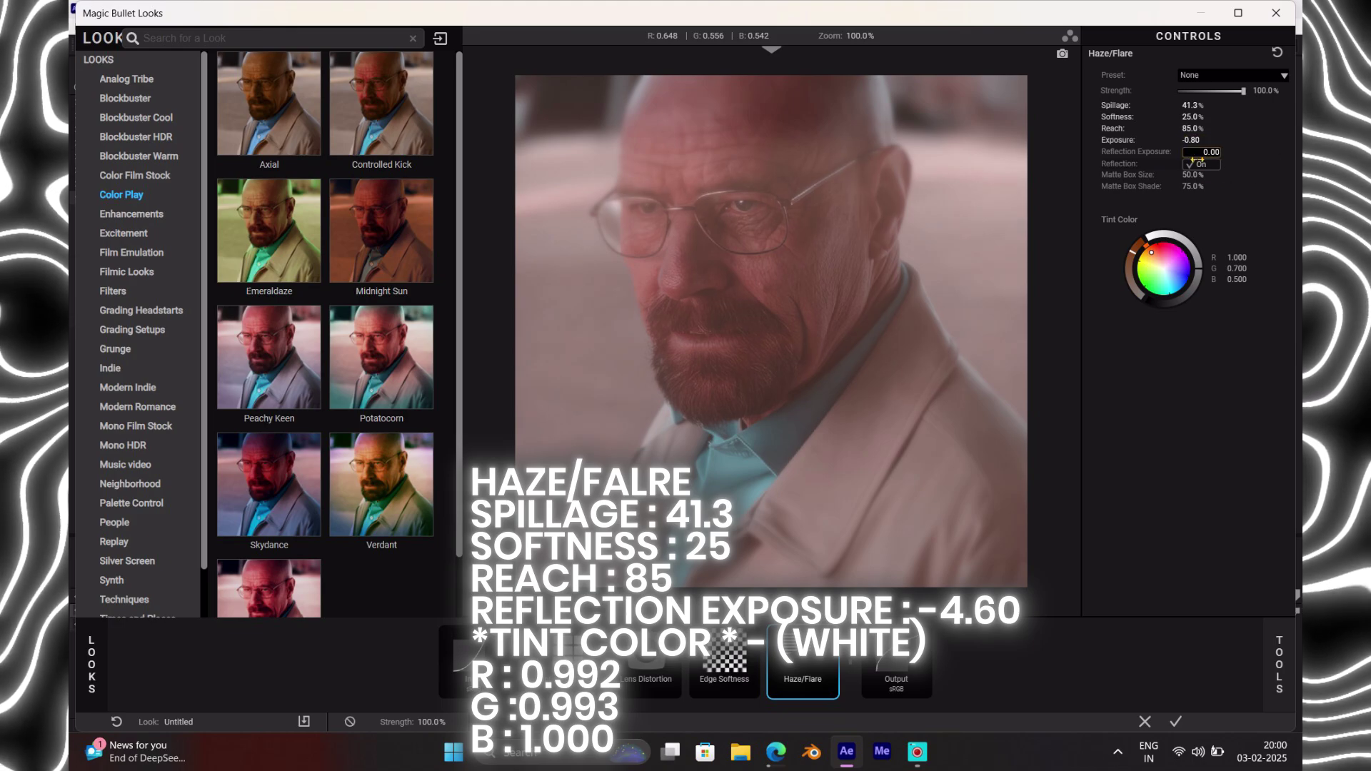
pyautogui.press('Tab')
pyautogui.write('-4.60')
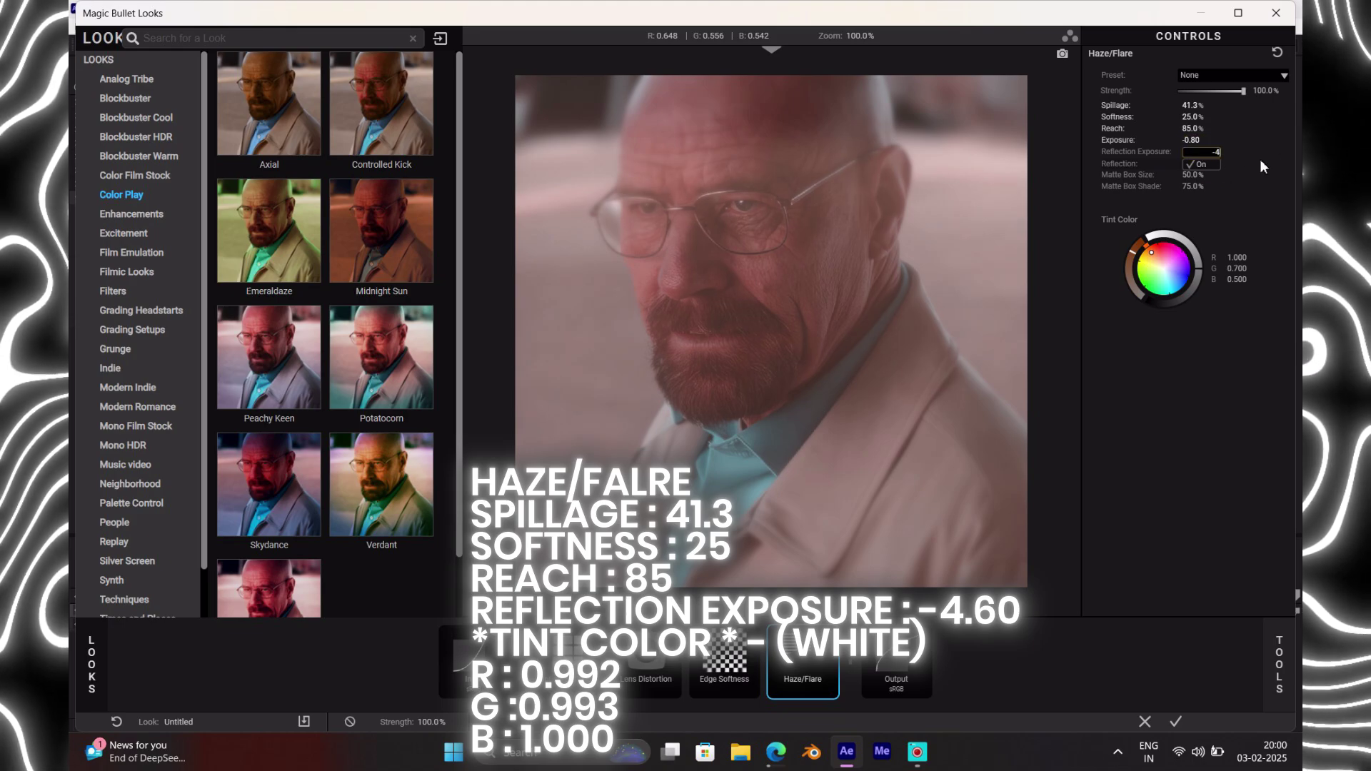
pyautogui.press('Return')
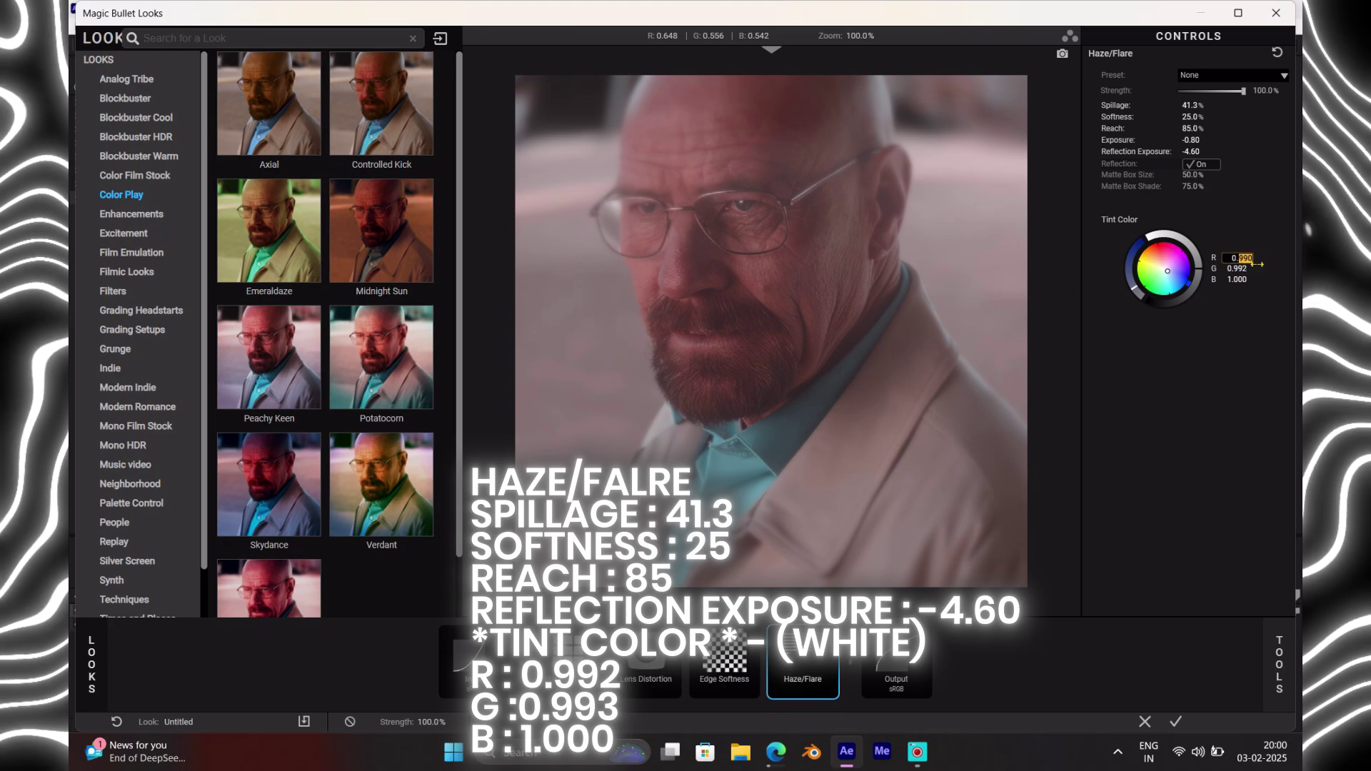
pyautogui.write('992')
pyautogui.press('Return')
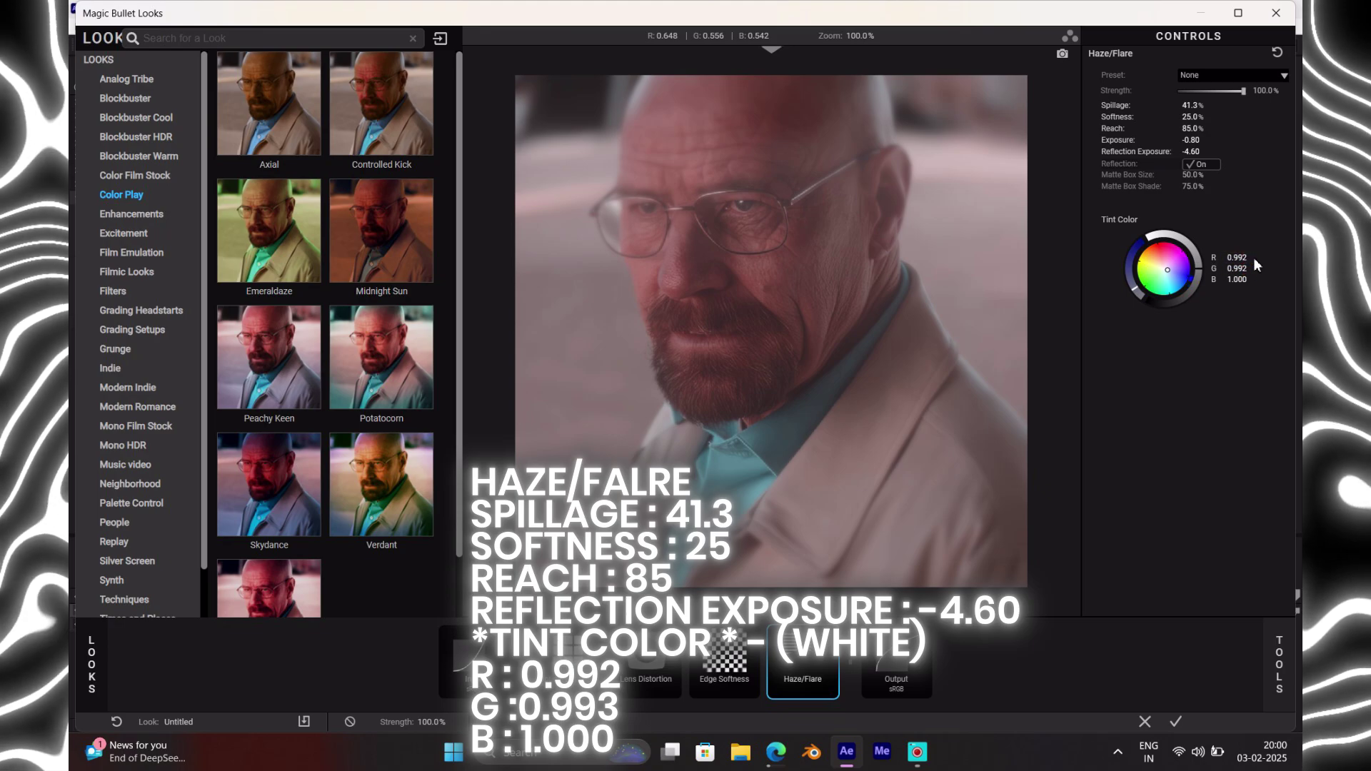
pyautogui.click(1248, 268)
pyautogui.write('0.993')
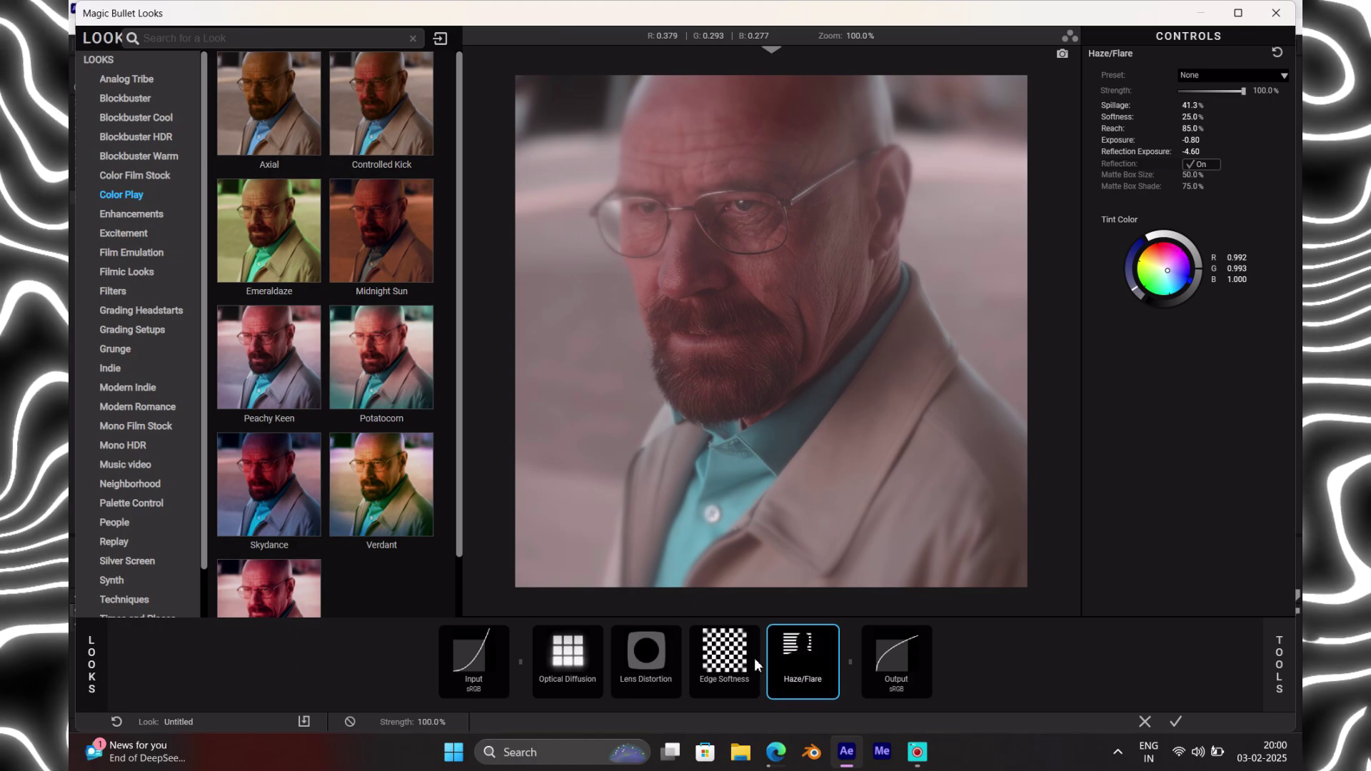
# Step: Give Optical Diffusion density 27%, size 95 and falloff 102%
pyautogui.click(732, 677)
pyautogui.click(568, 656)
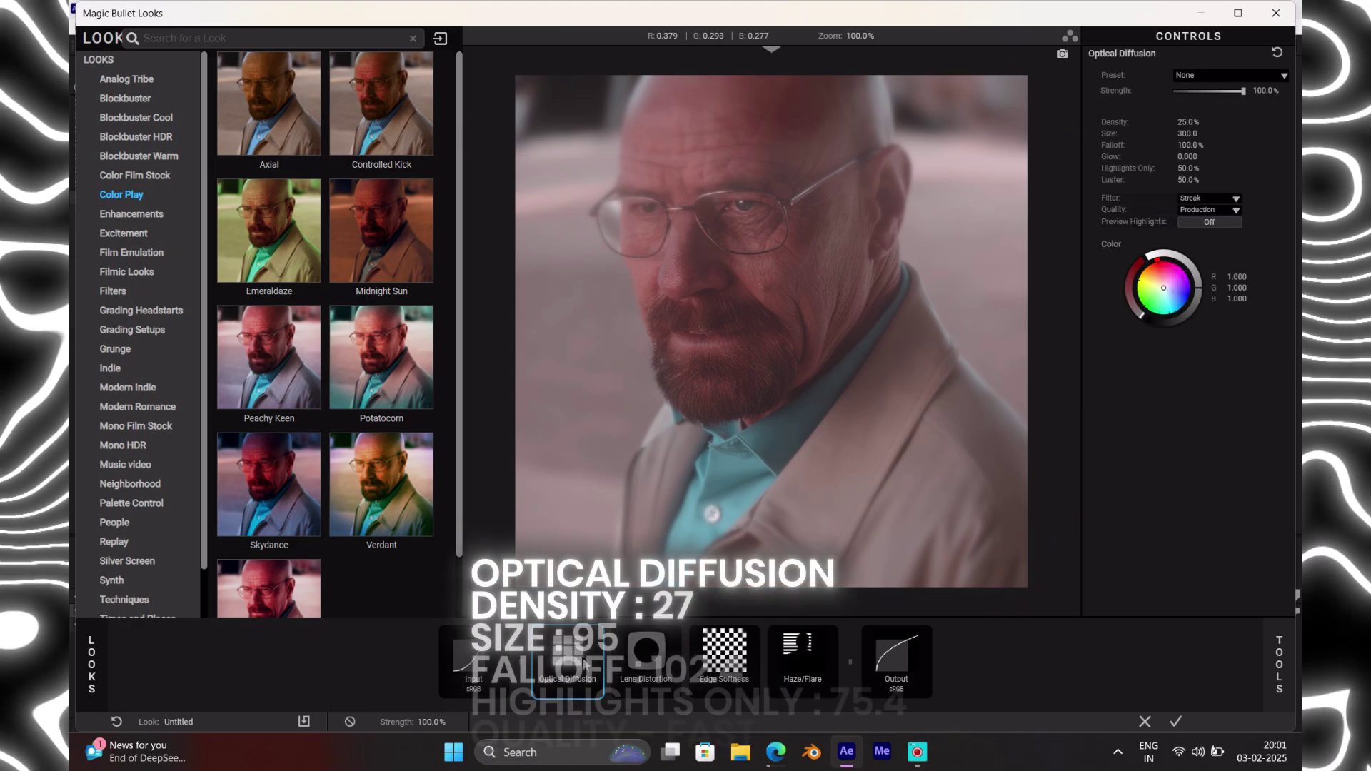
pyautogui.moveTo(1187, 124); pyautogui.dragTo(1196, 123)
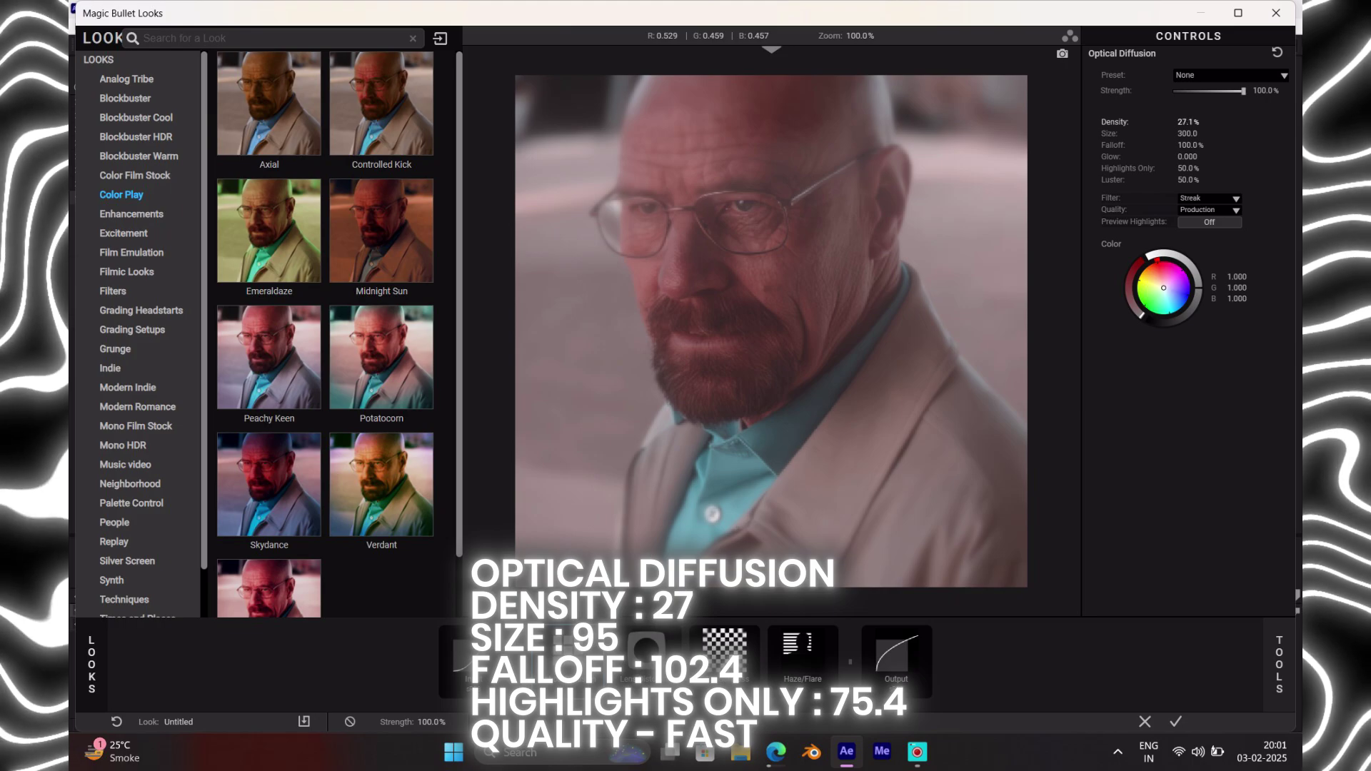
pyautogui.write('27')
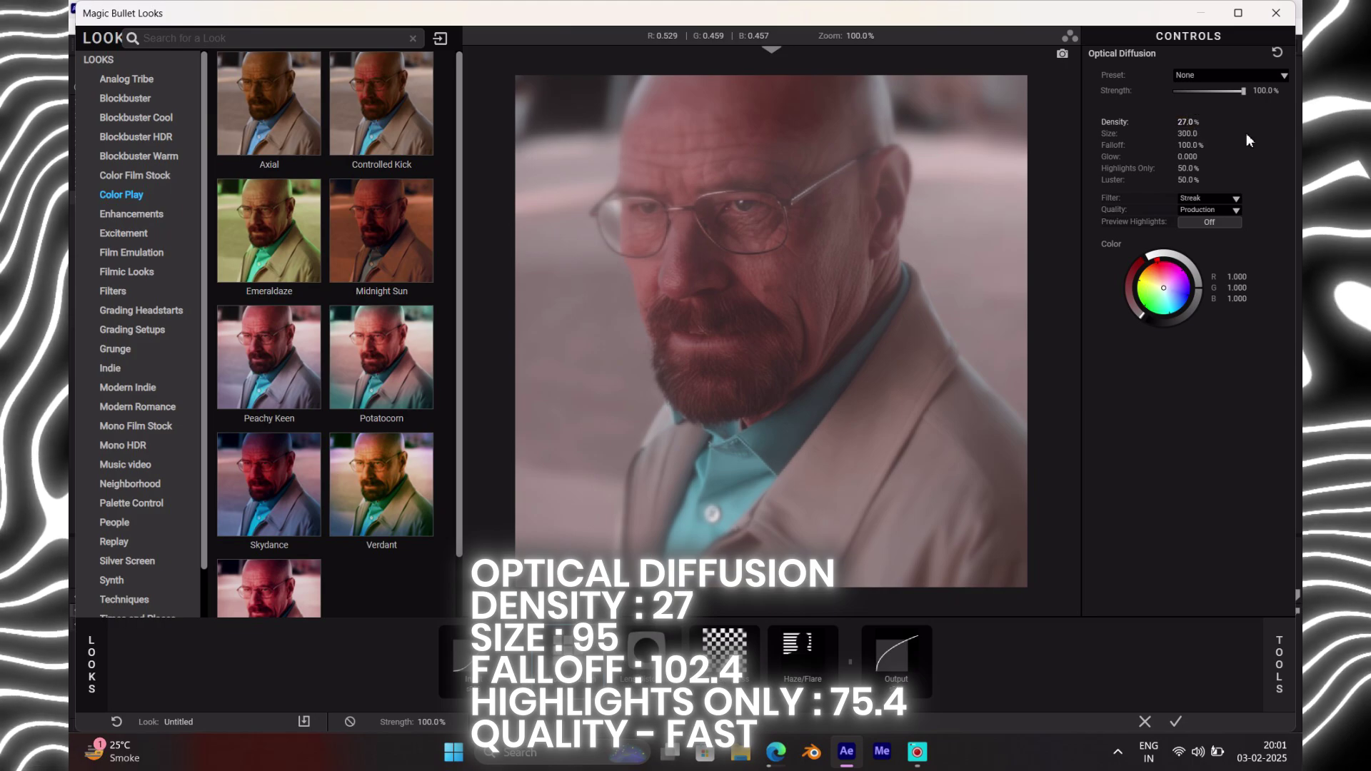
pyautogui.press('Tab')
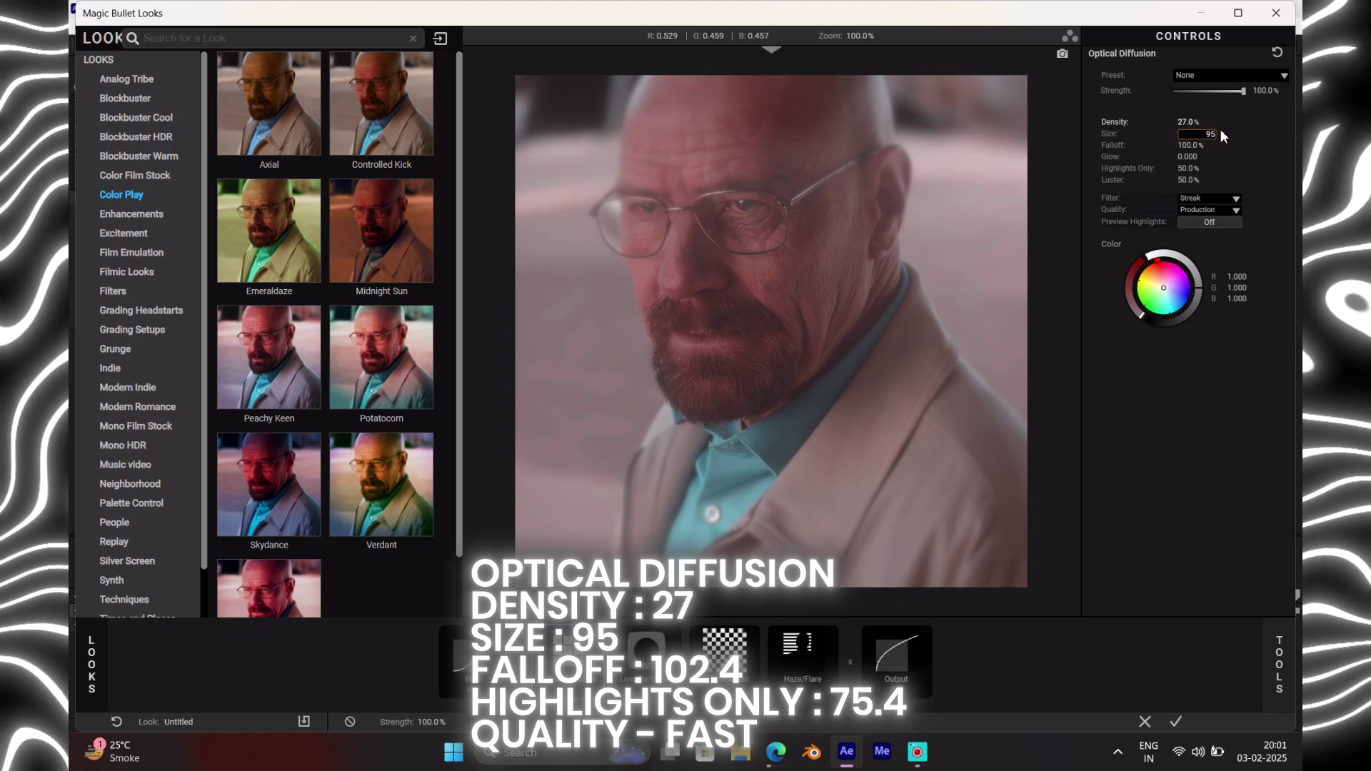
pyautogui.write('95')
pyautogui.press('Return')
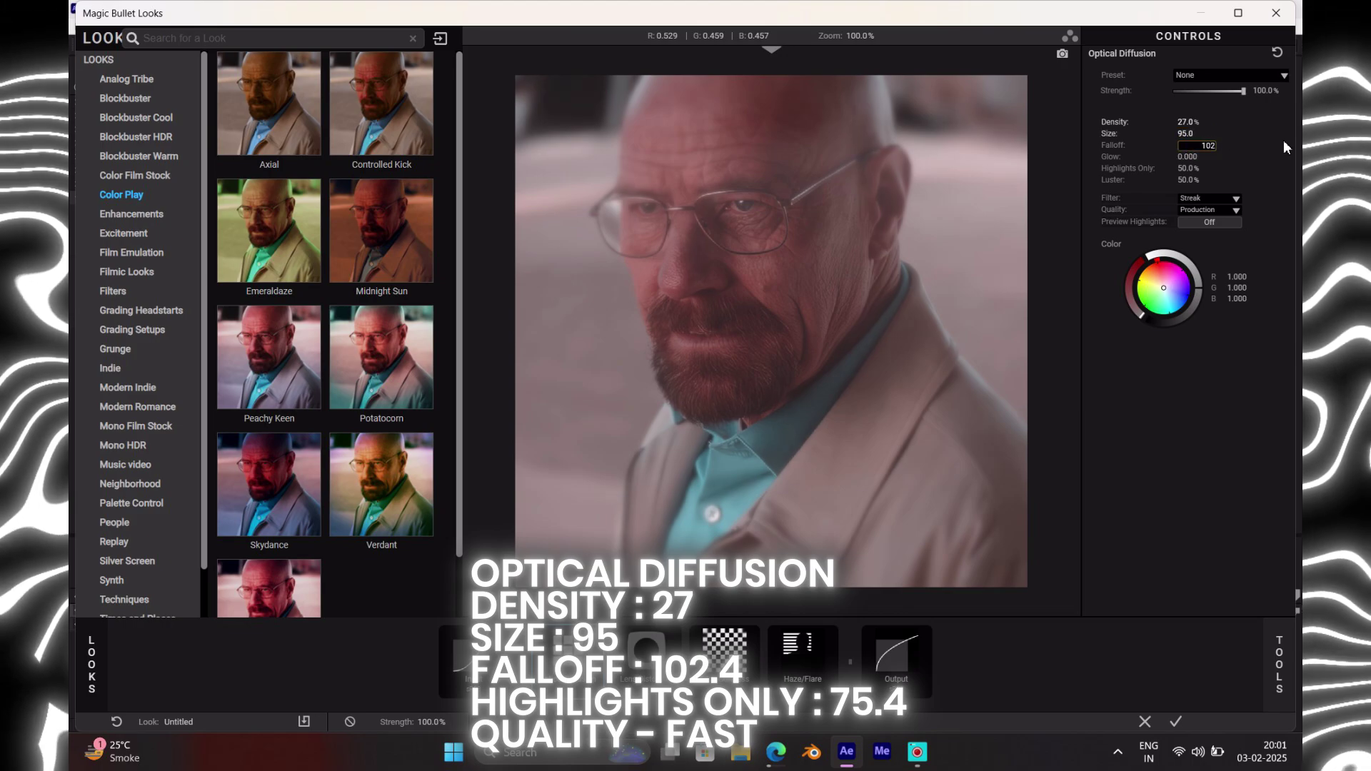
pyautogui.write('102.')
pyautogui.press('Return')
pyautogui.write('0.640')
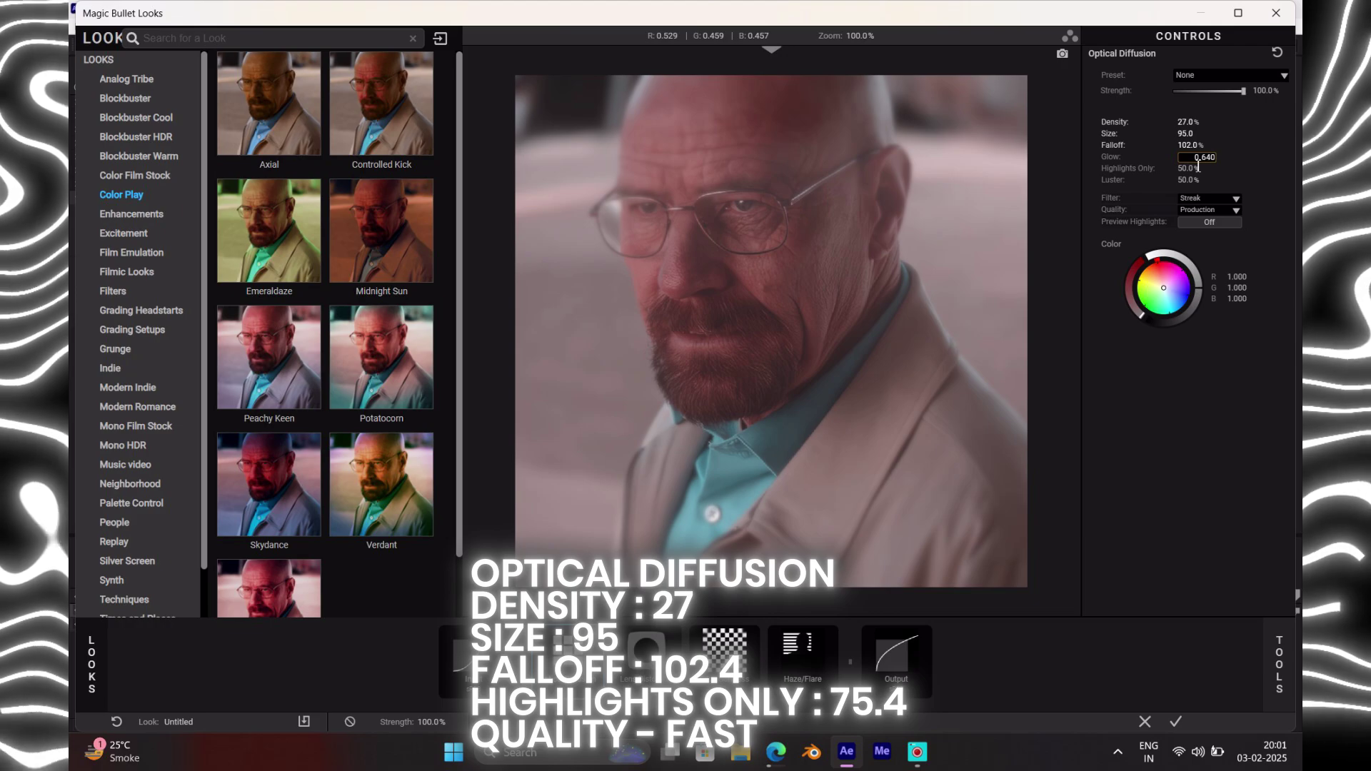
# Step: Set diffusion glow 0.64, highlights-only 75.4%, Fast quality, and lens distortion -1.5%
pyautogui.press('Return')
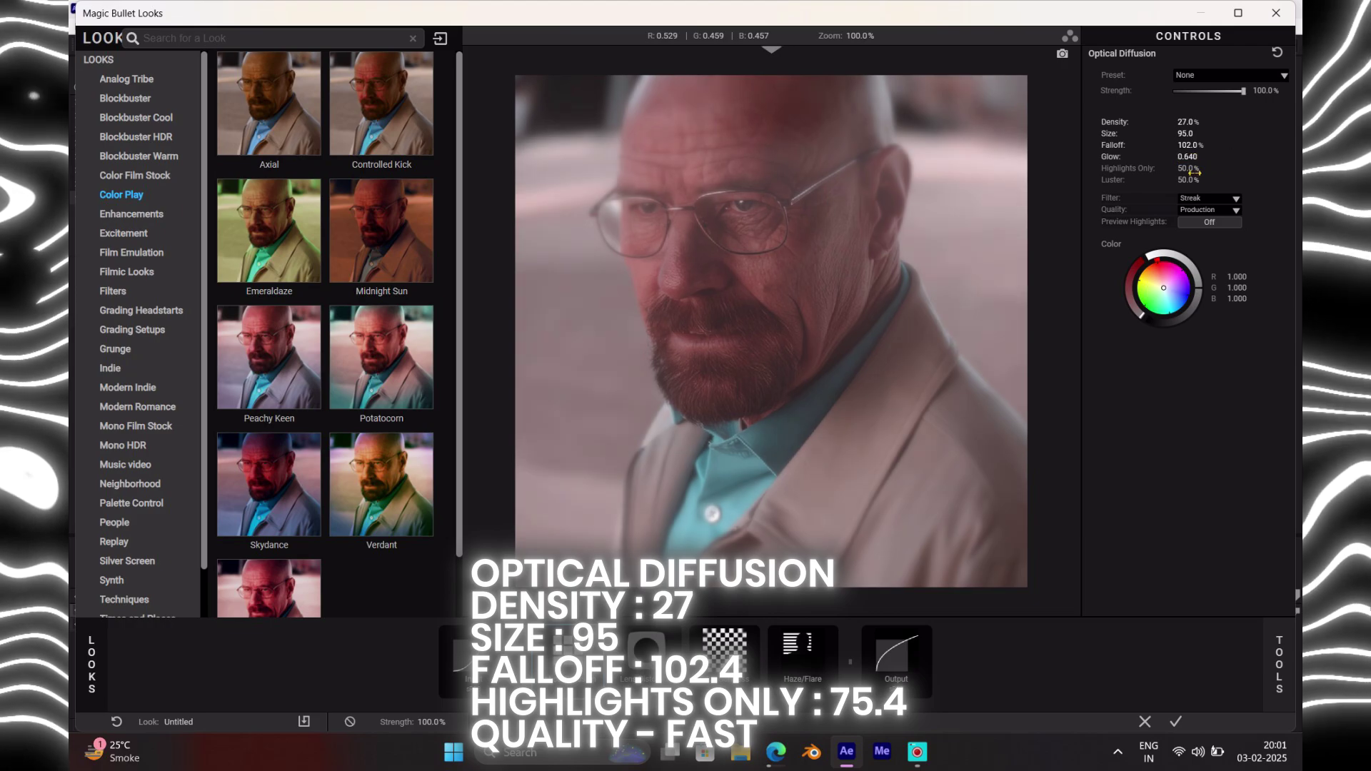
pyautogui.write('75')
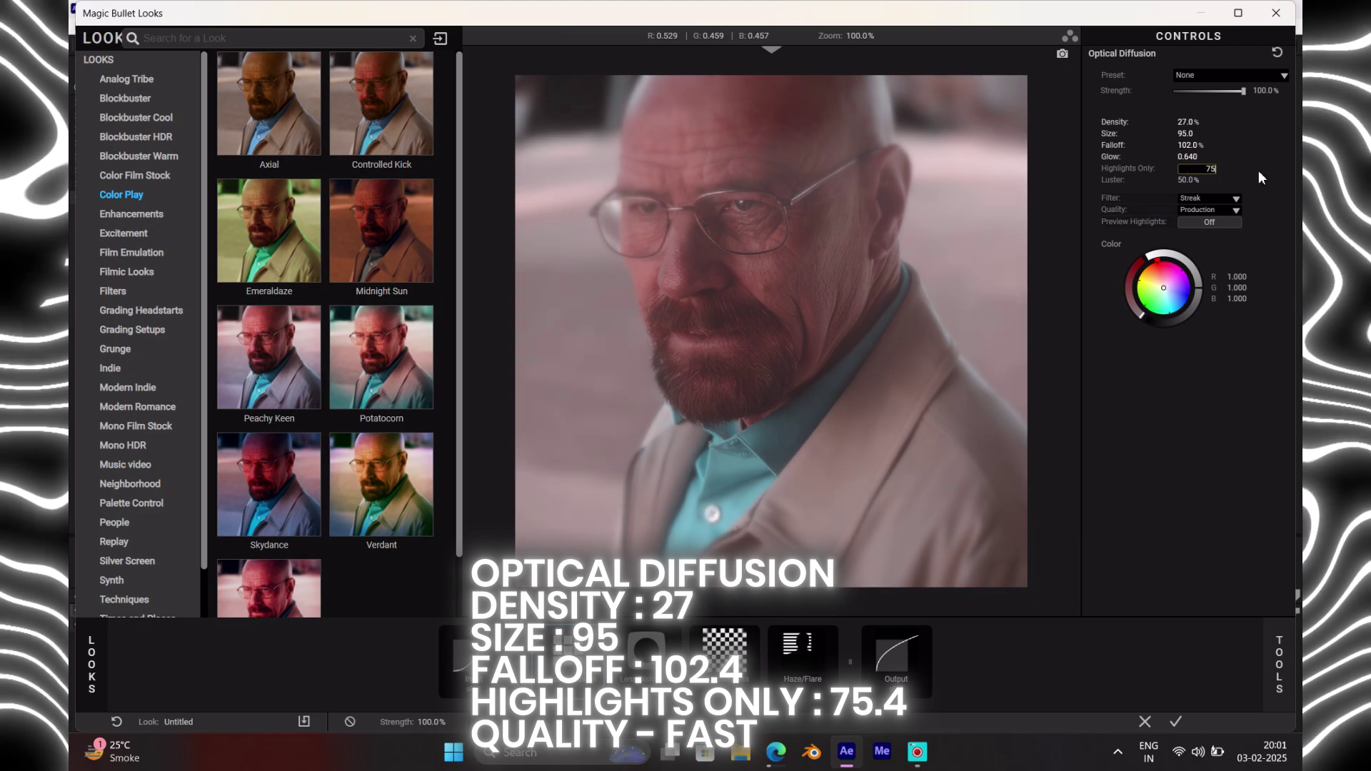
pyautogui.write('.4')
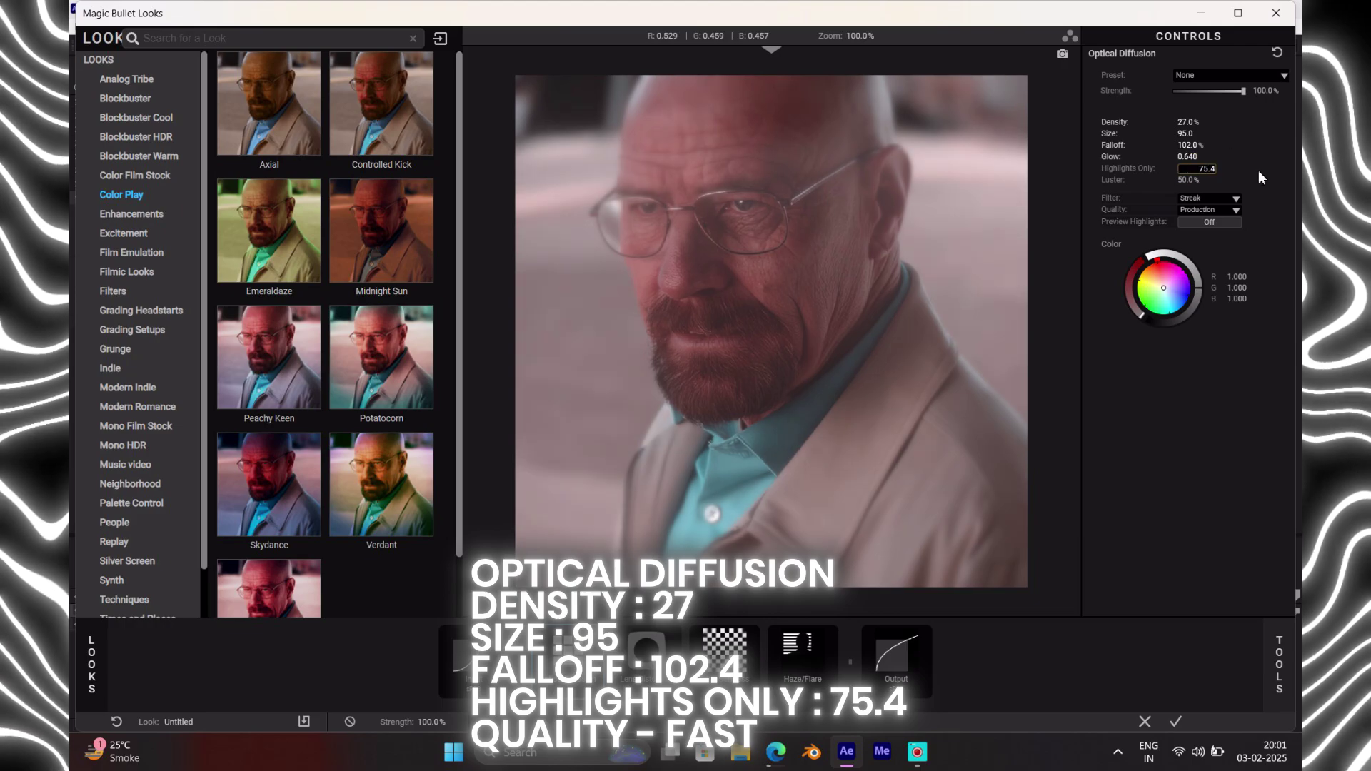
pyautogui.press('Return')
pyautogui.click(1235, 209)
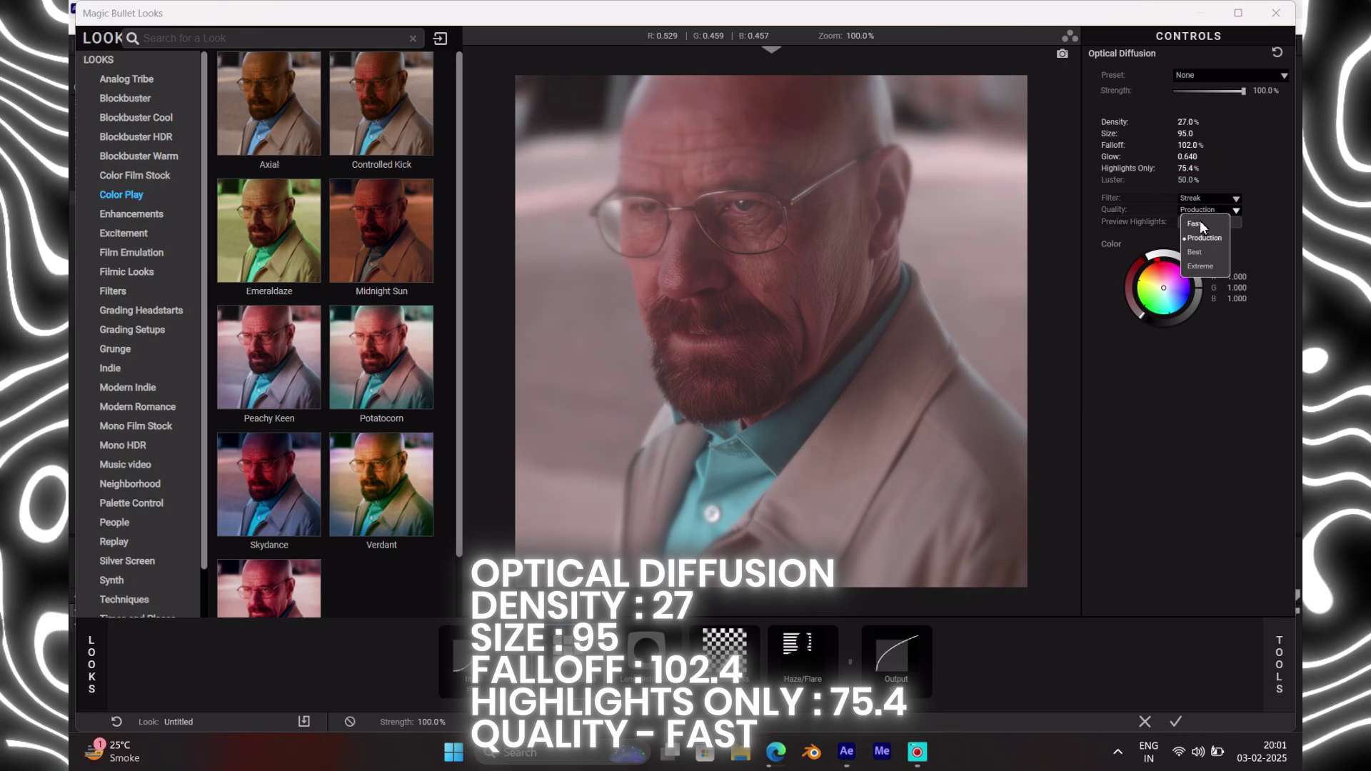
pyautogui.click(1200, 220)
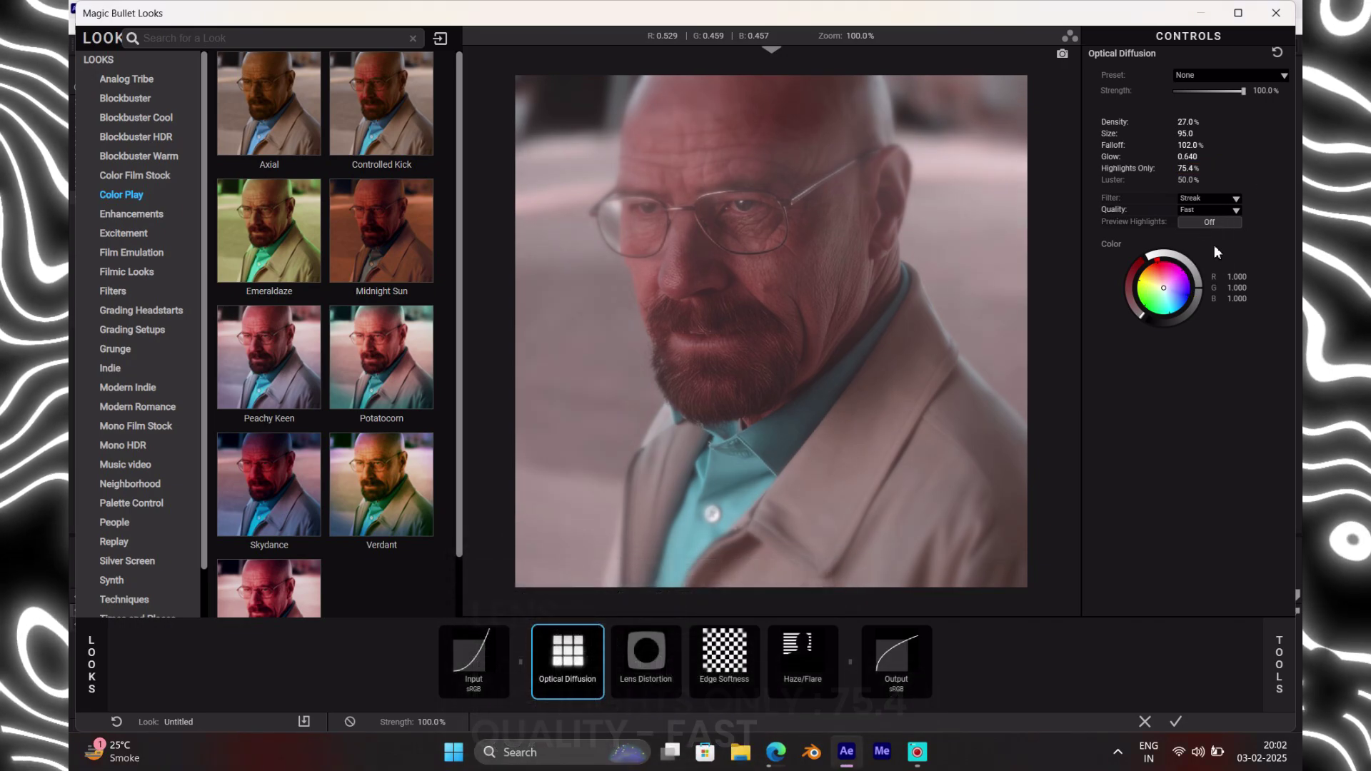
pyautogui.click(643, 659)
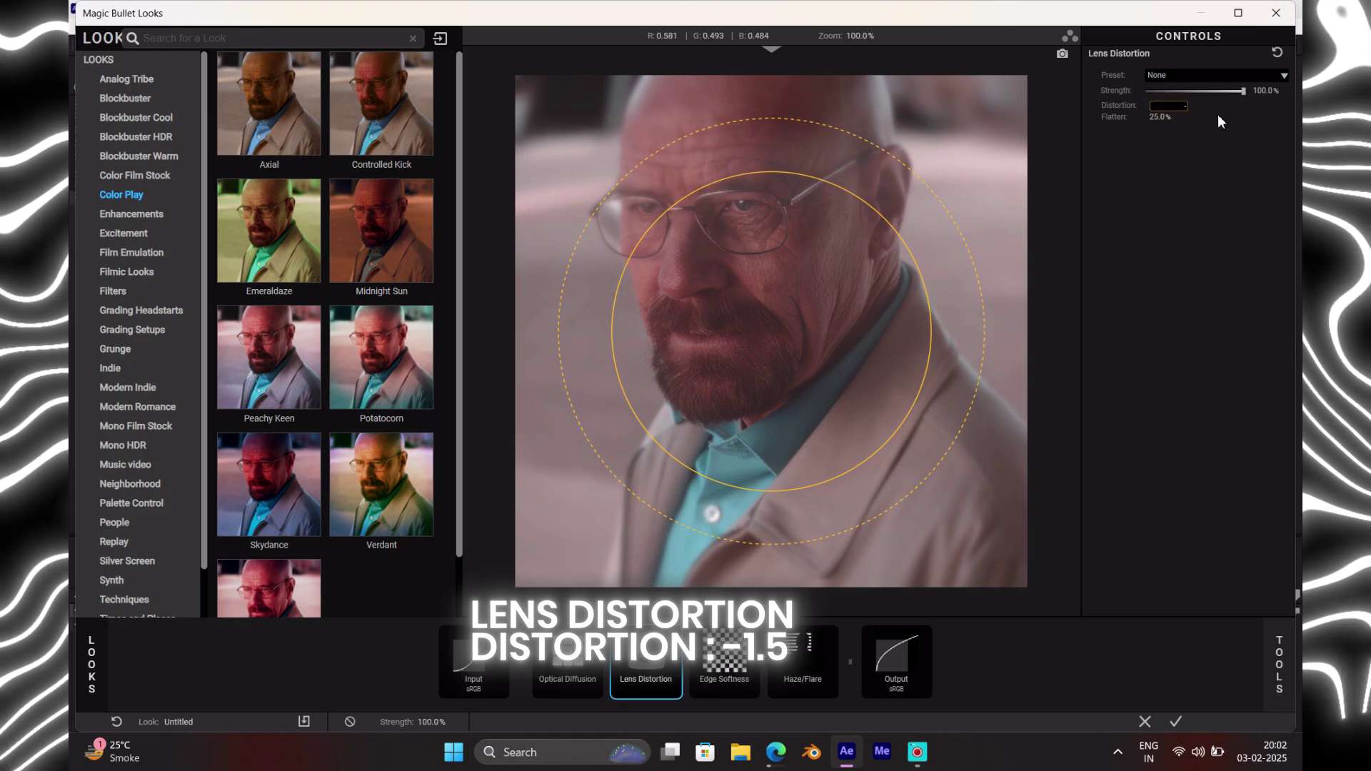
pyautogui.write('-1.5')
pyautogui.press('Return')
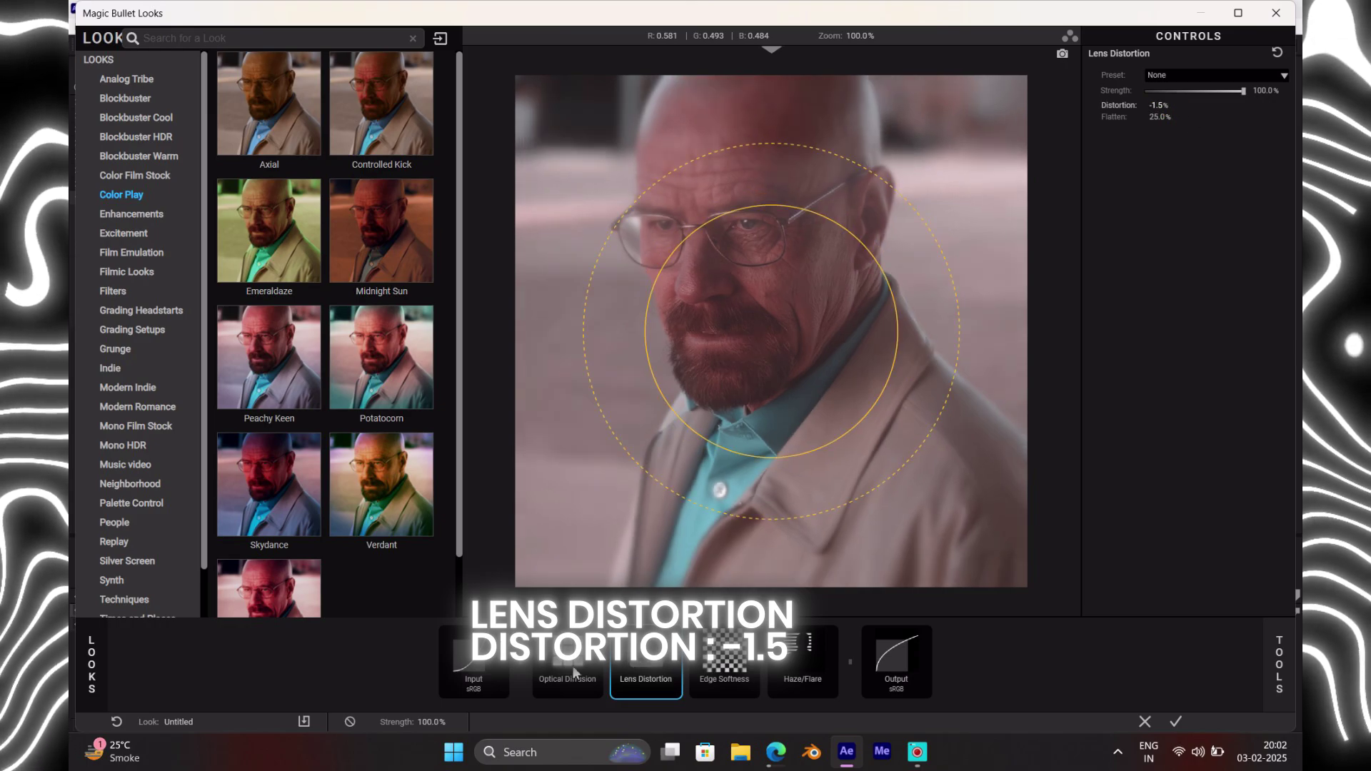
# Step: Give Edge Softness blur size 1.5%, quality 10, radius 0.956 and spread 0.418
pyautogui.click(748, 659)
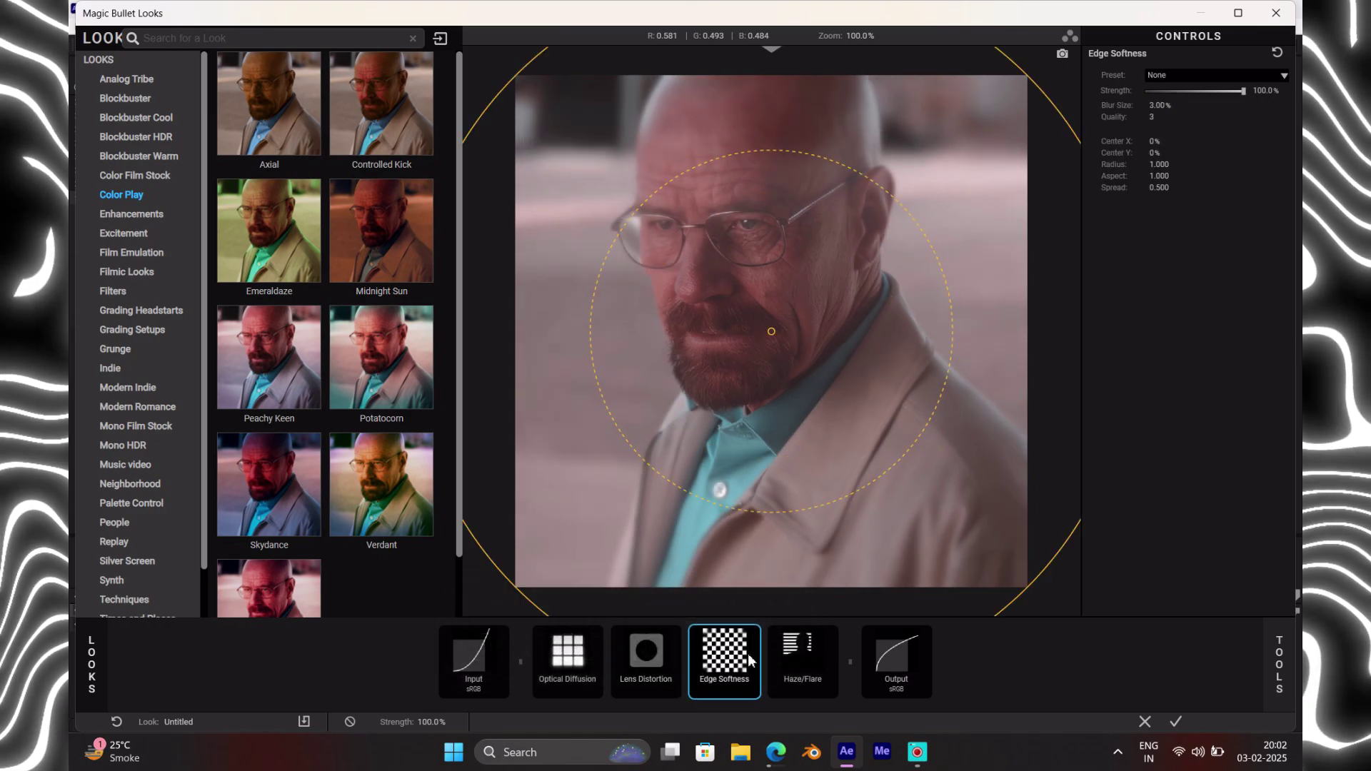
pyautogui.doubleClick(1155, 104)
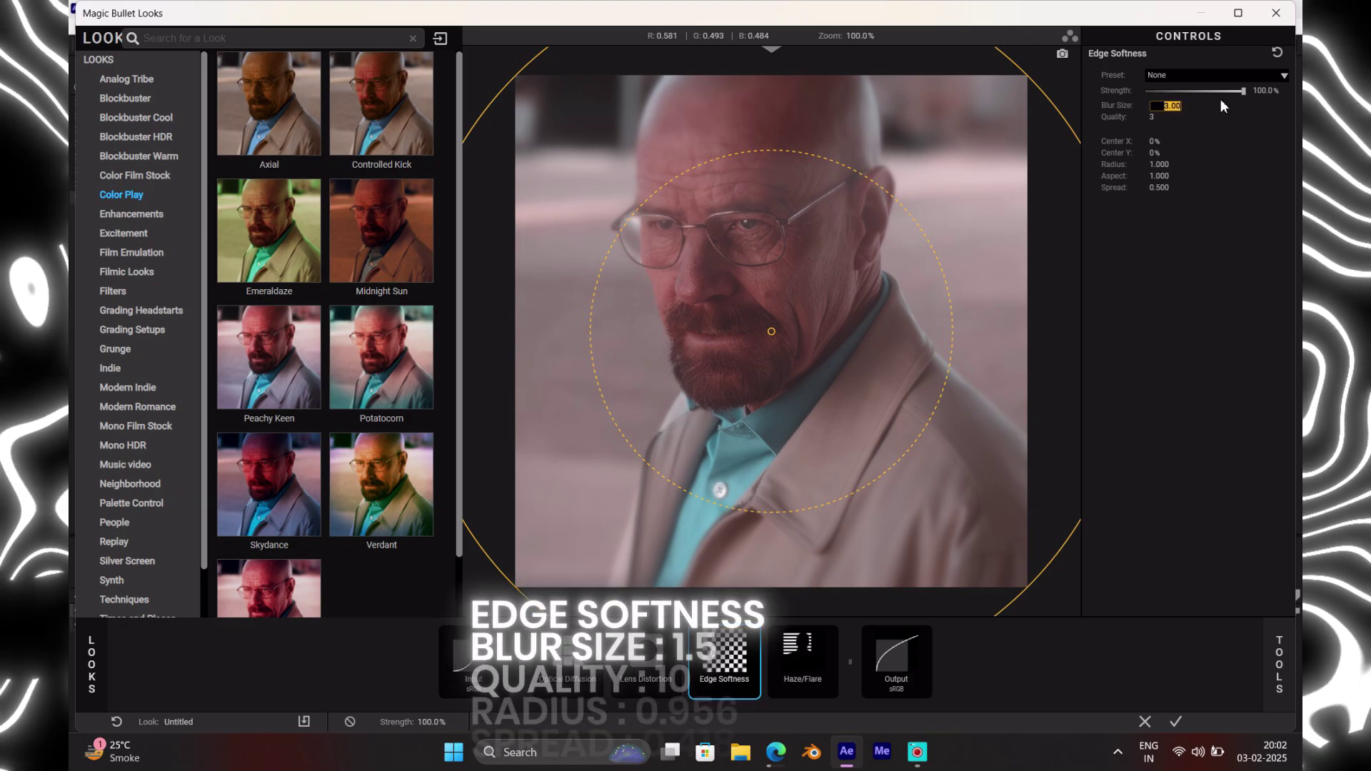
pyautogui.write('1.5')
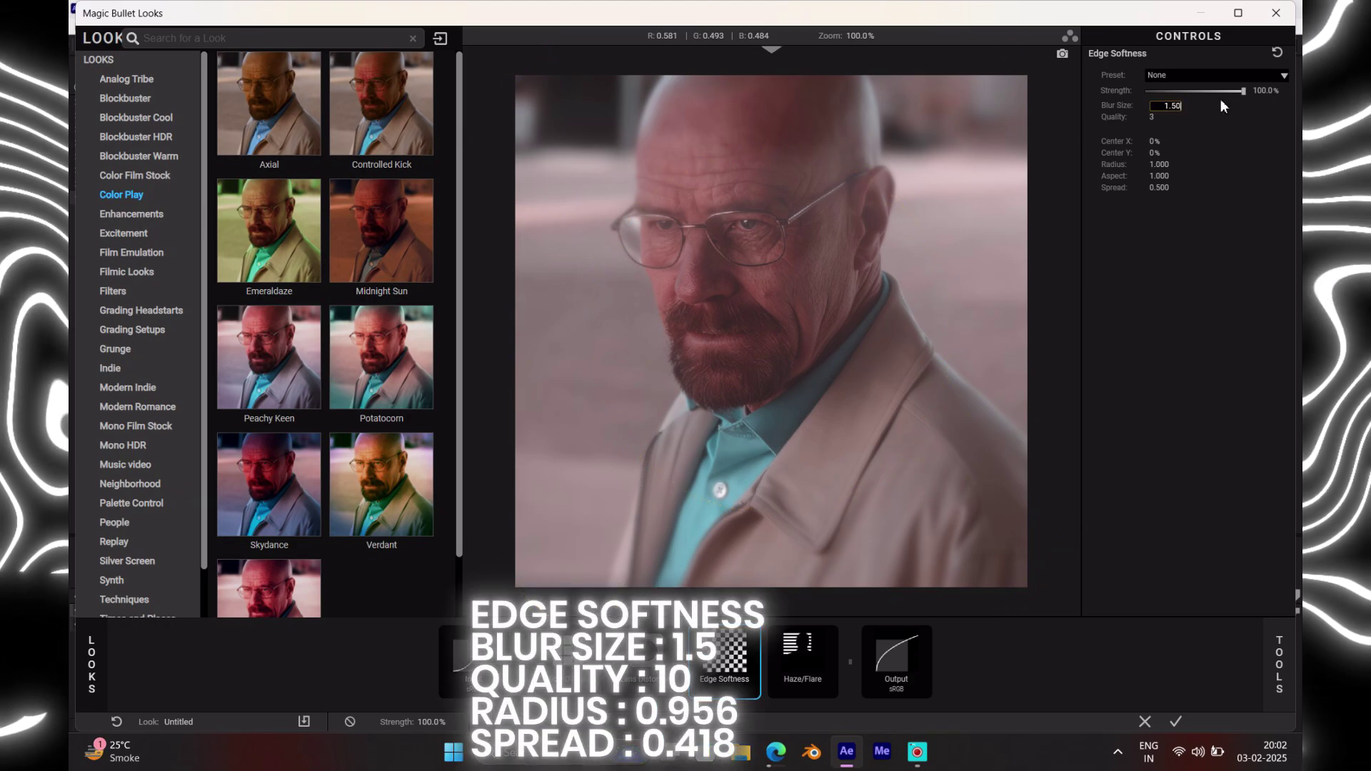
pyautogui.press('Return')
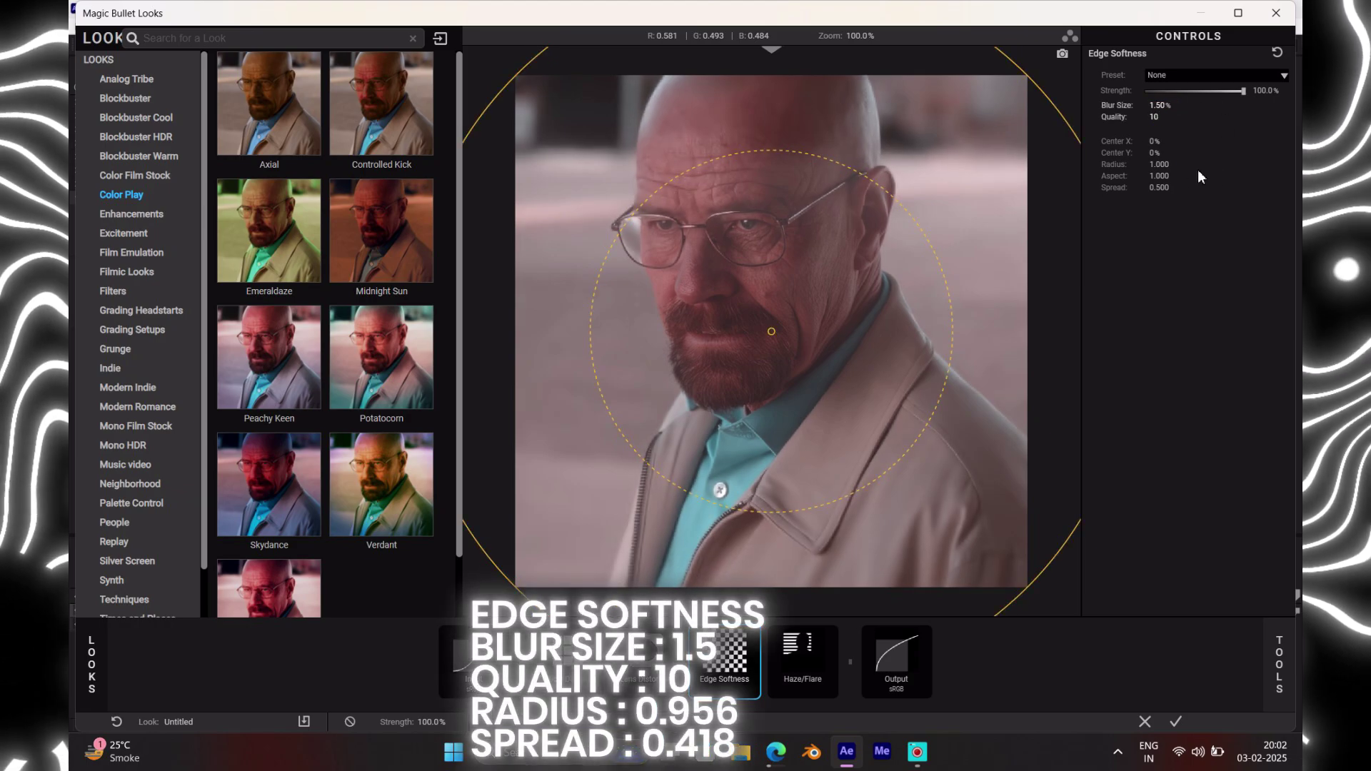
pyautogui.doubleClick(1159, 164)
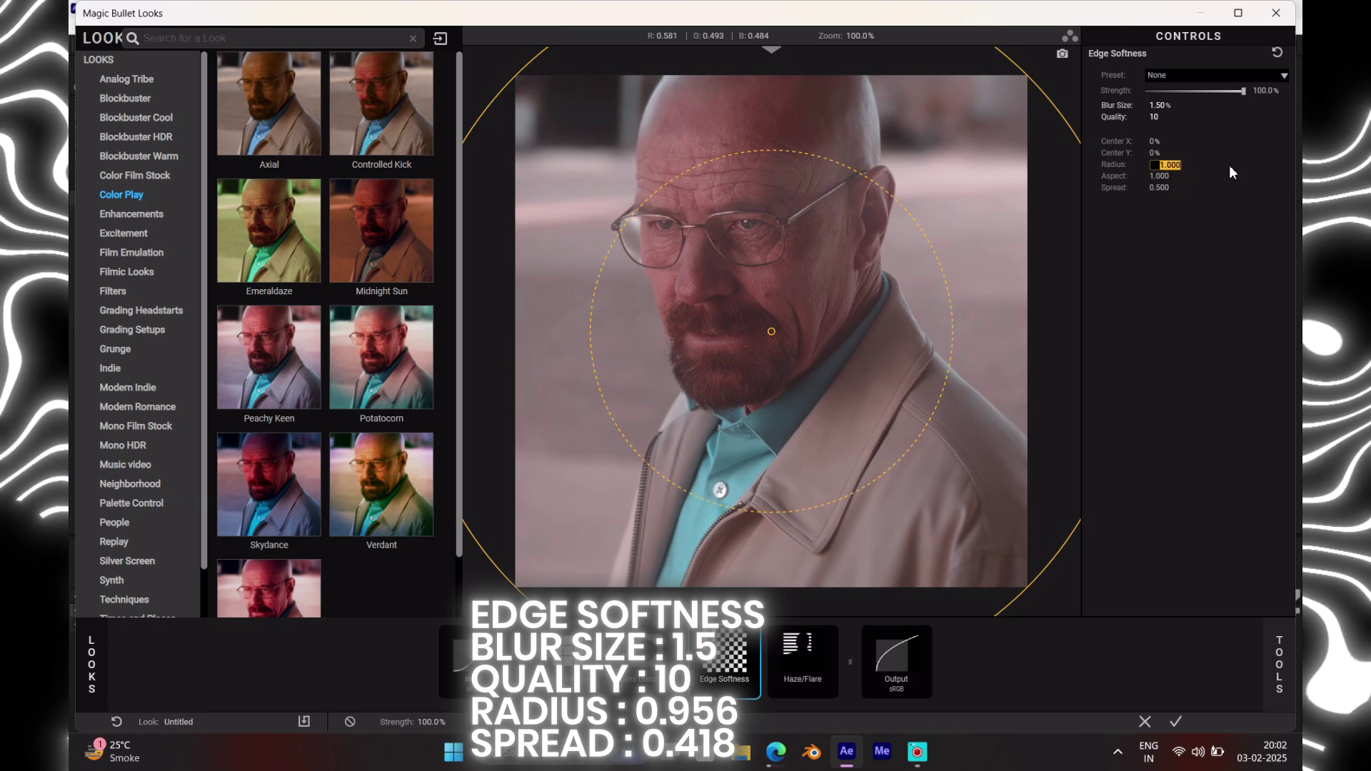
pyautogui.write('0.956')
pyautogui.press('Return')
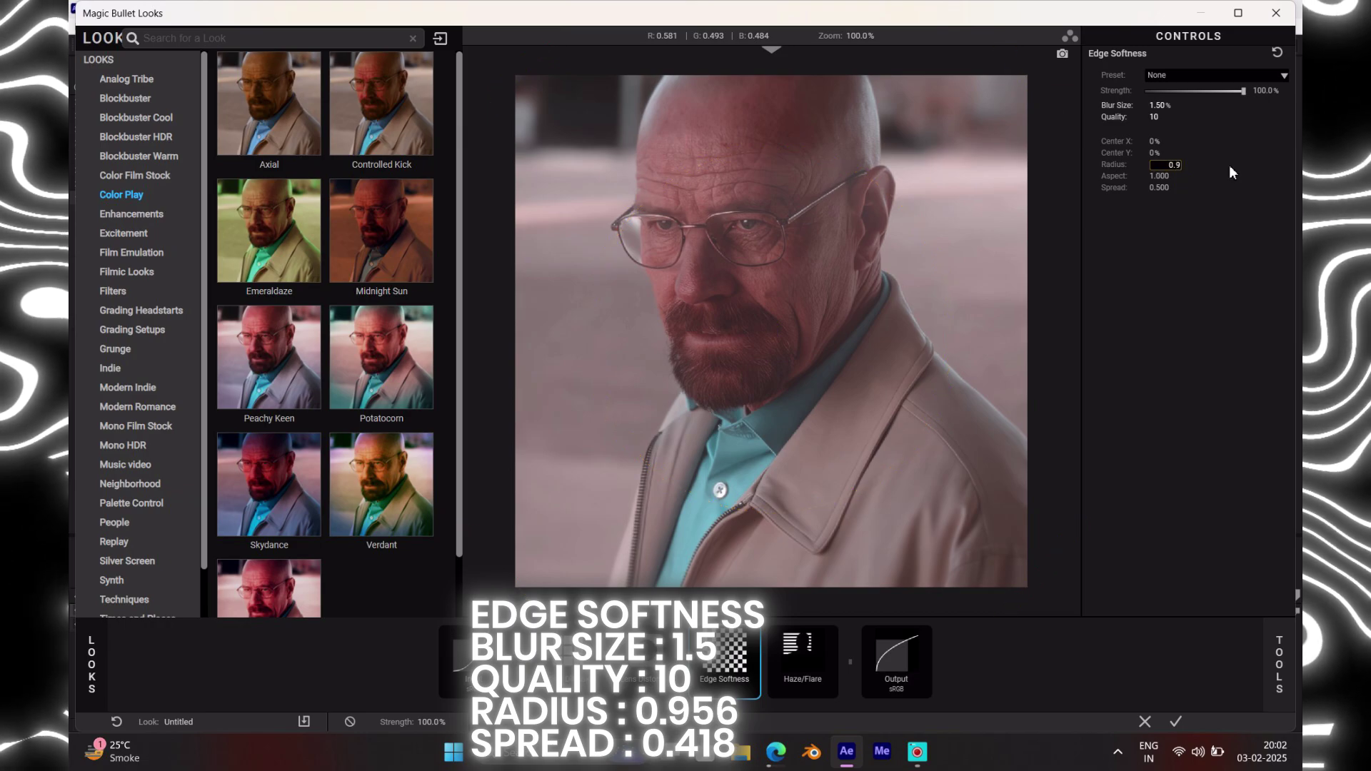
pyautogui.write('56')
pyautogui.doubleClick(1160, 188)
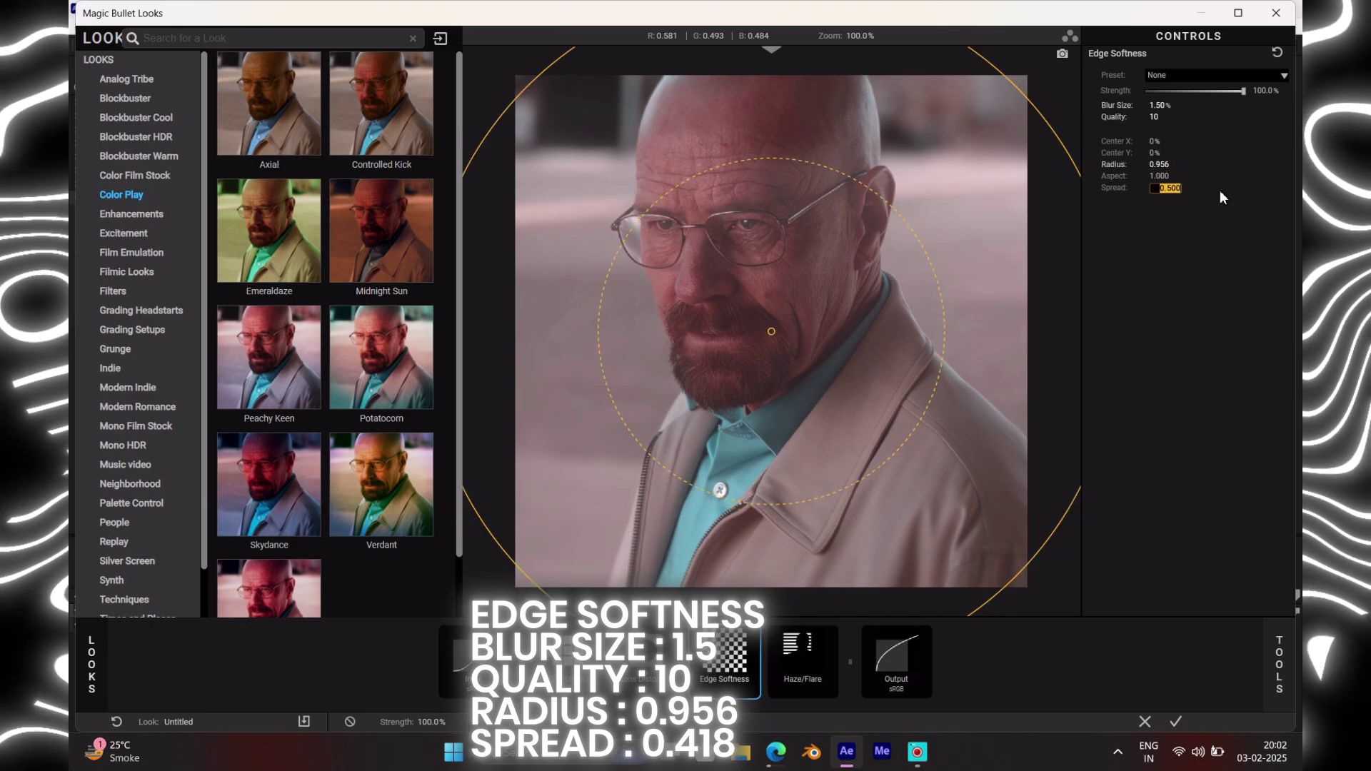
pyautogui.write('0.418')
pyautogui.press('Return')
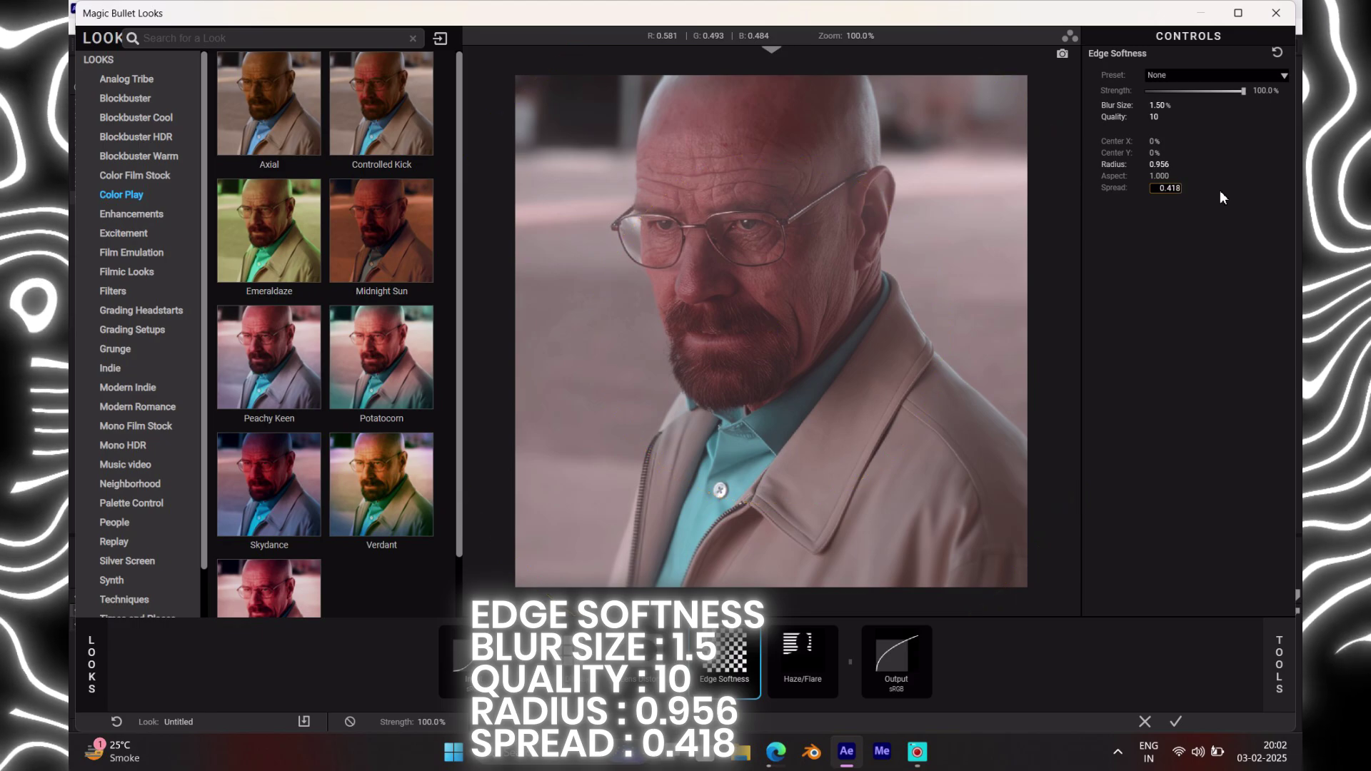
# Step: Apply the second Looks grade and add S_Glow to the adjustment layer
pyautogui.click(1180, 718)
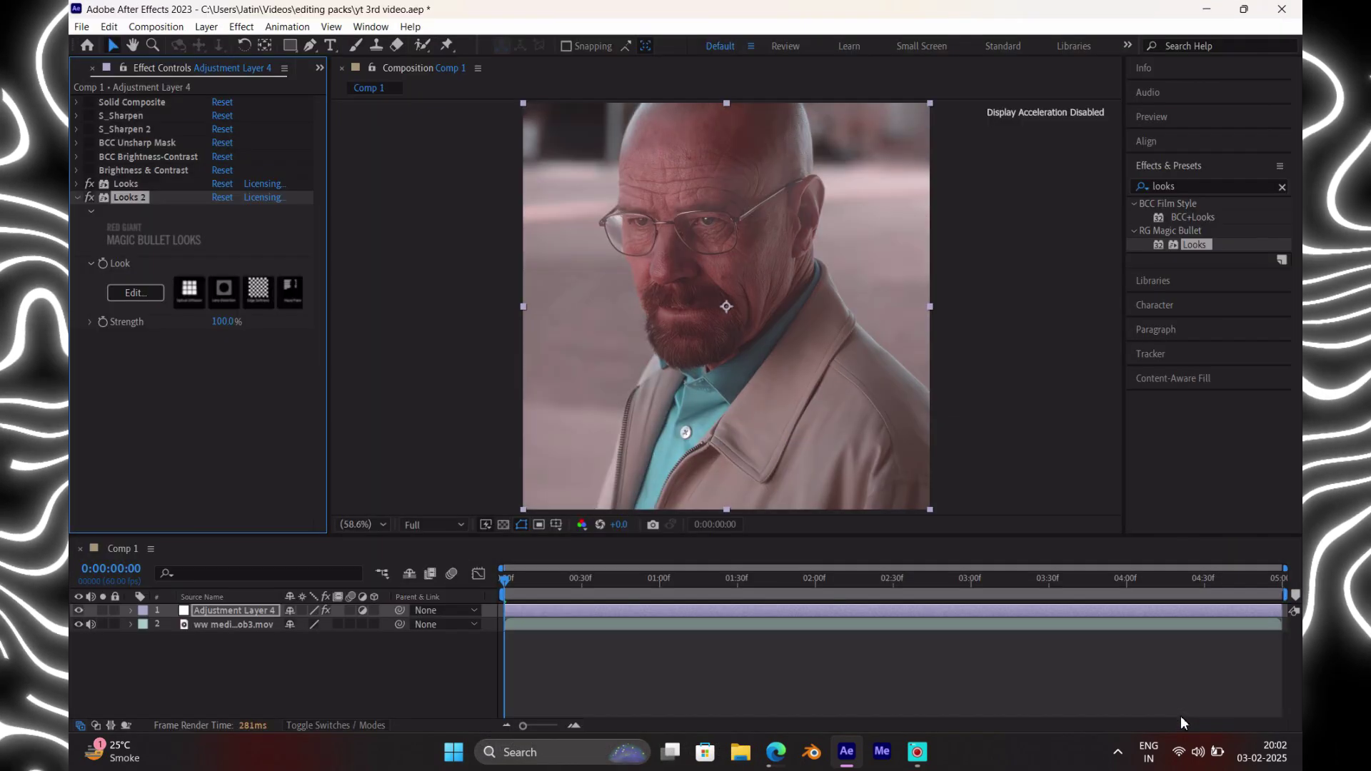
pyautogui.click(77, 197)
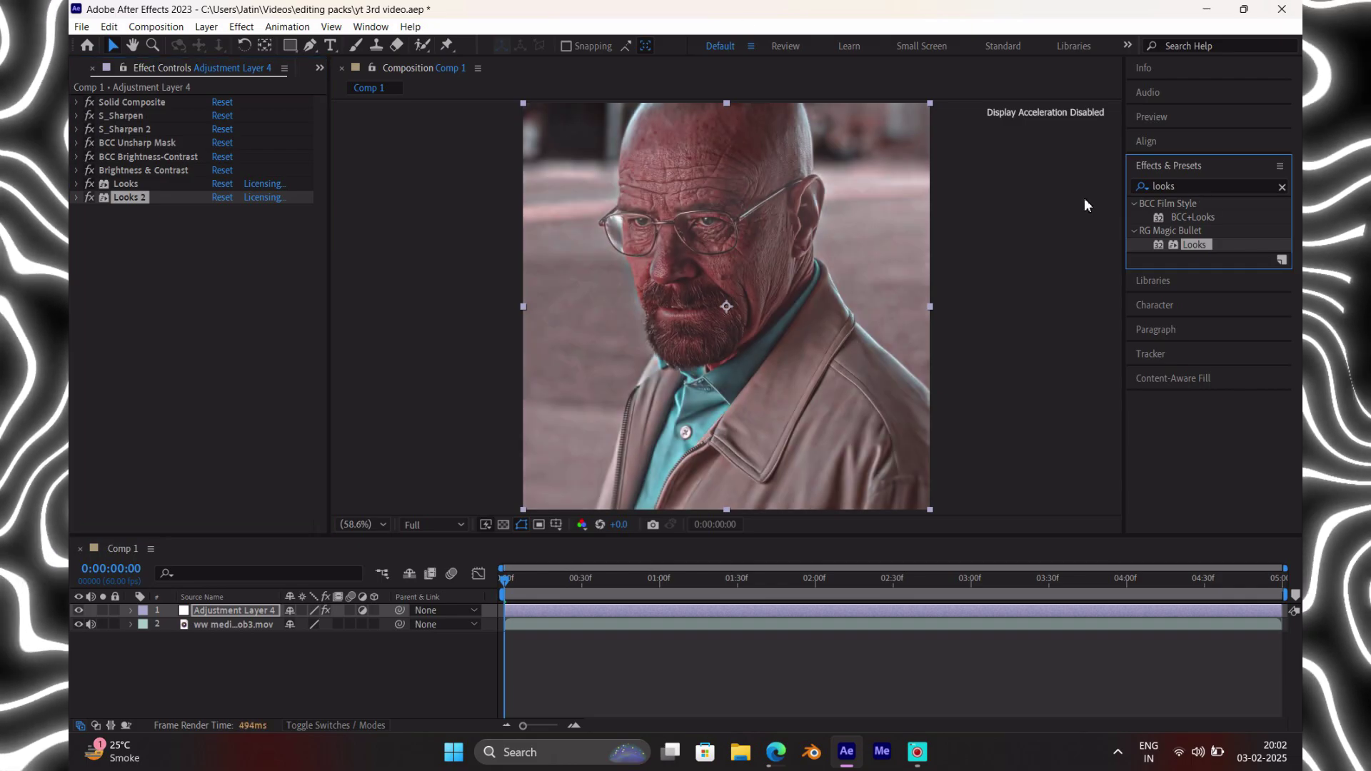
pyautogui.doubleClick(1163, 187)
pyautogui.write('s')
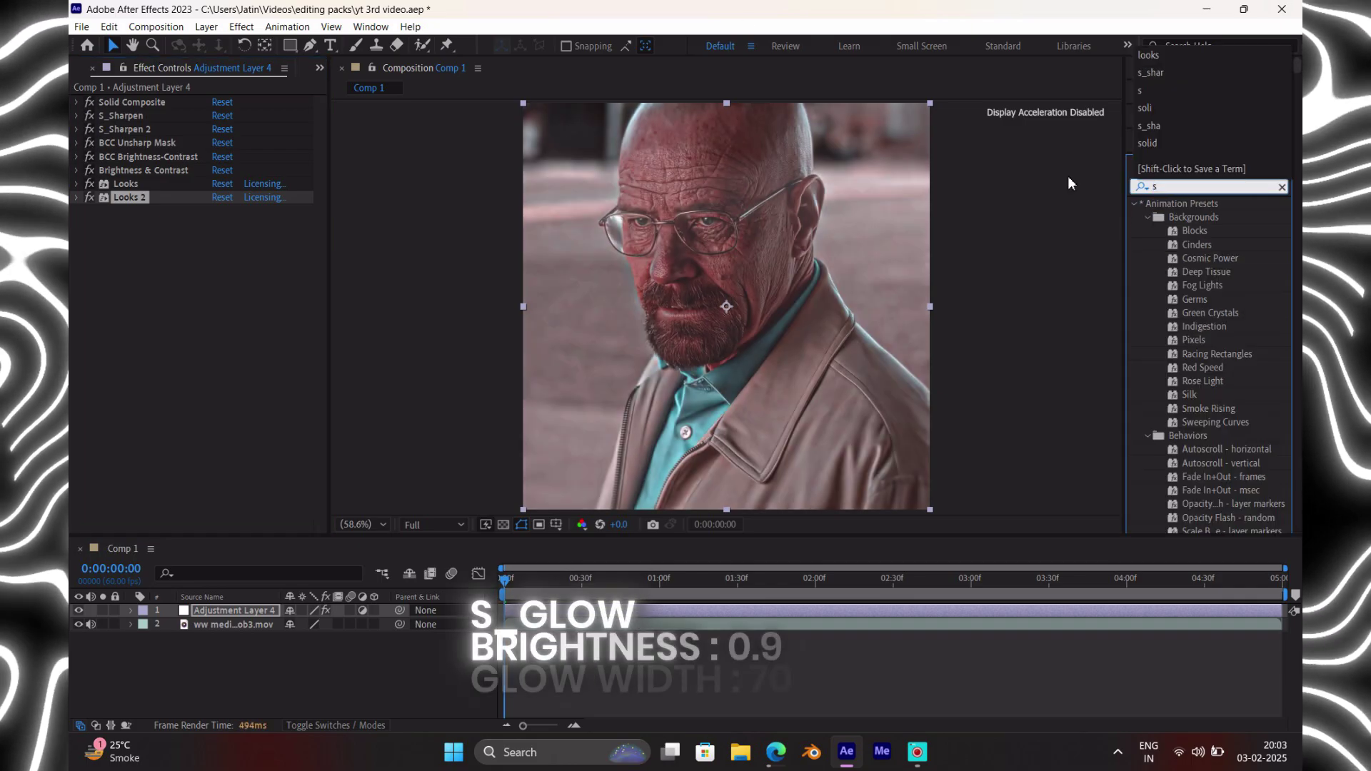
pyautogui.write('_glow')
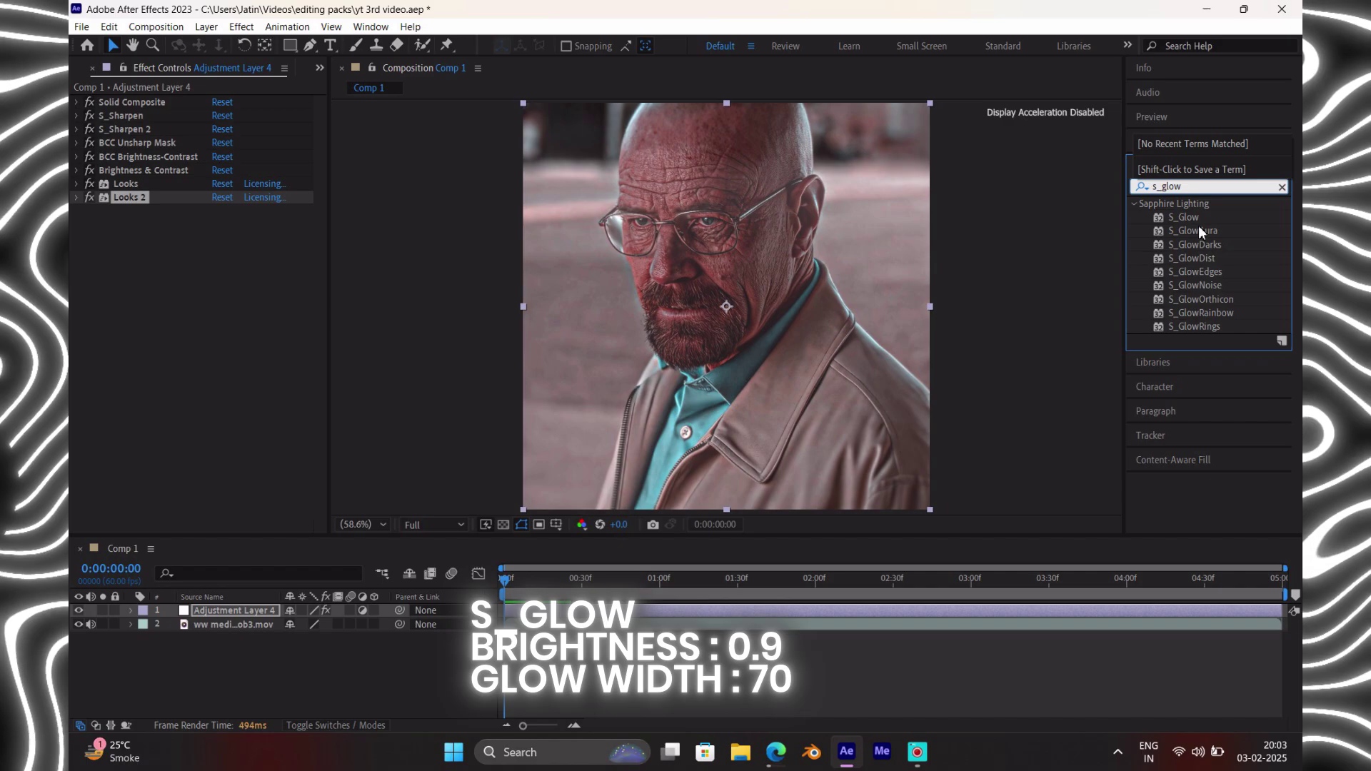
pyautogui.moveTo(1197, 218); pyautogui.dragTo(267, 189)
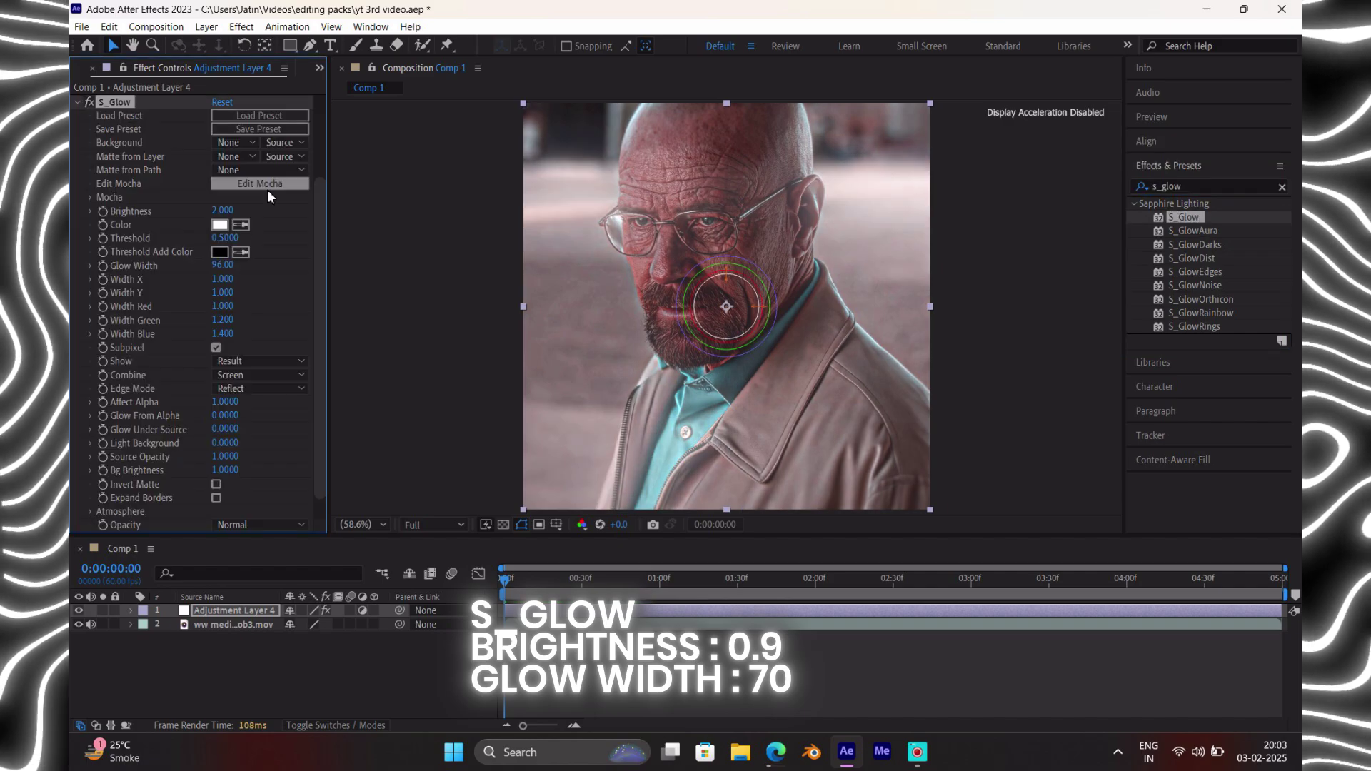
# Step: Set S_Glow brightness to 0.9 and glow width to 70
pyautogui.click(222, 212)
pyautogui.write('0.9')
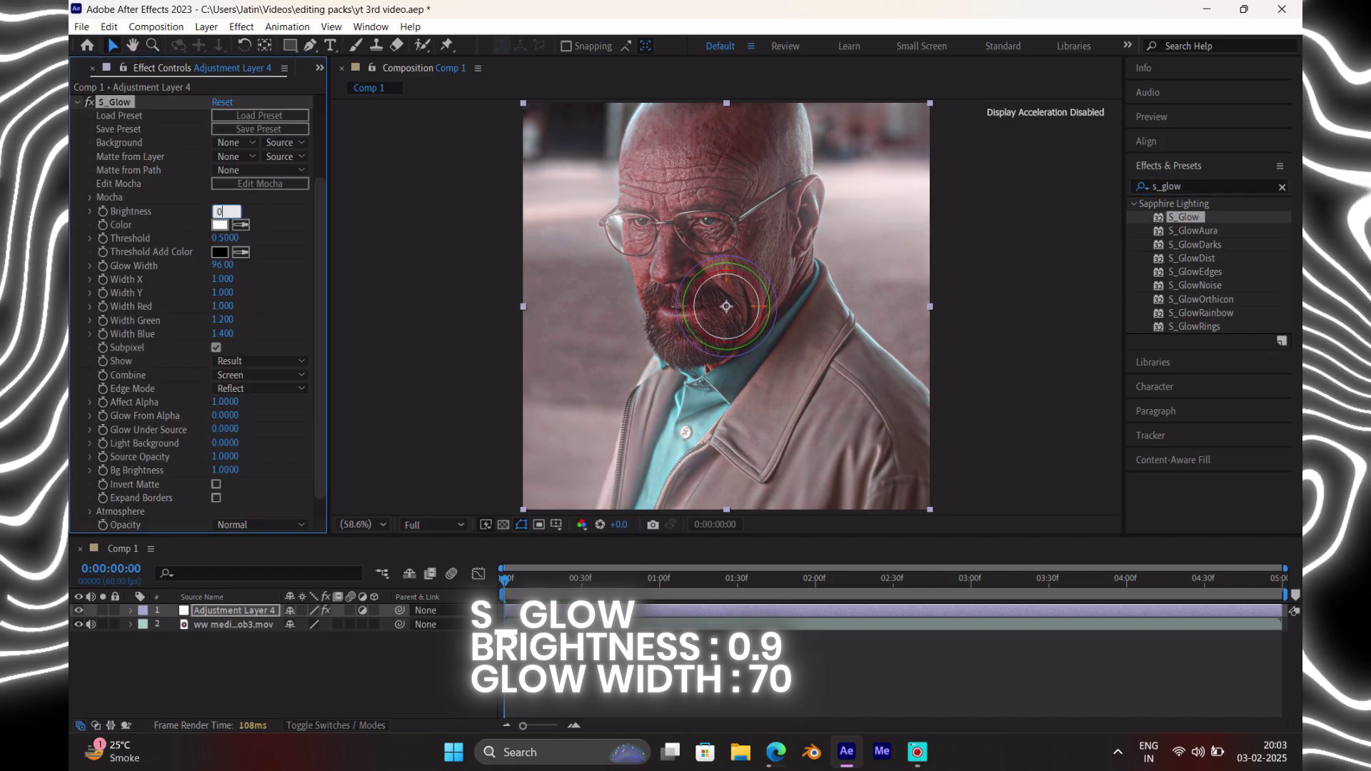
pyautogui.click(228, 265)
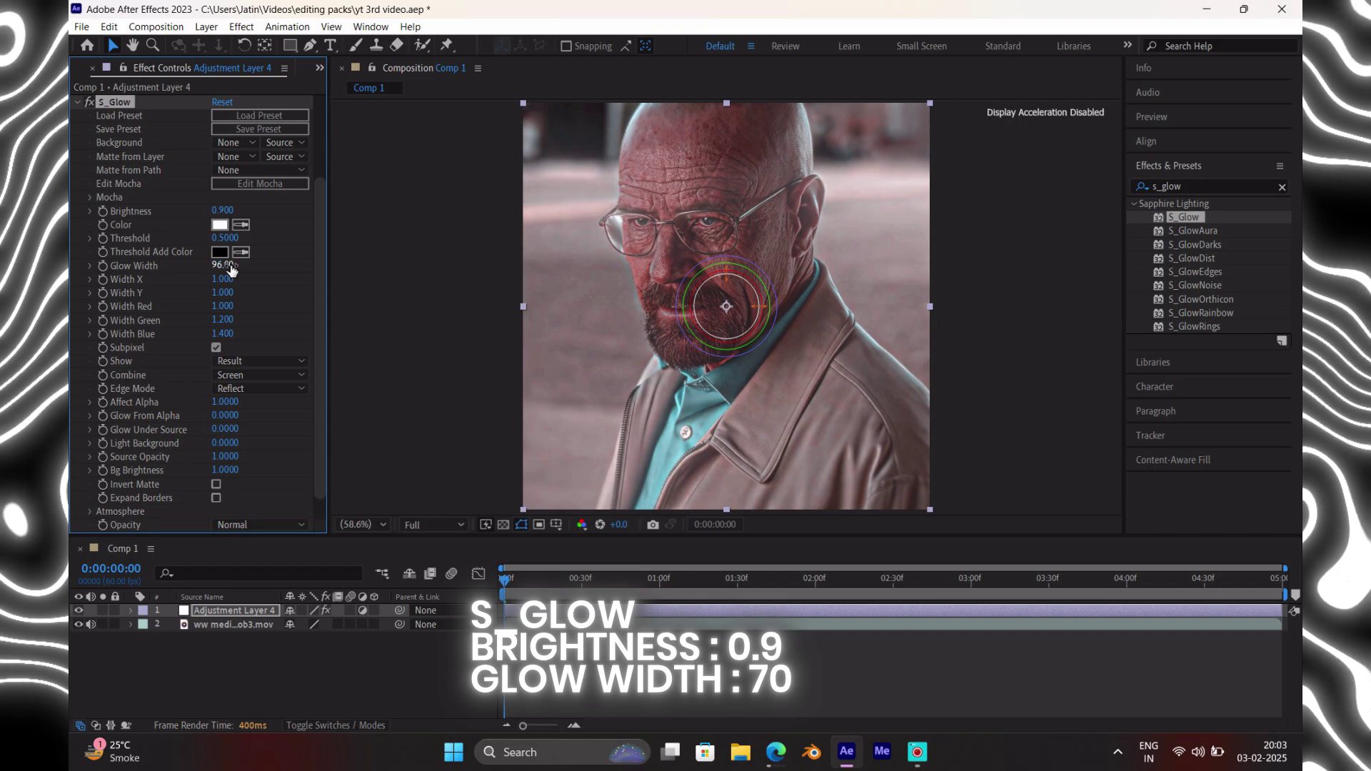
pyautogui.write('70')
pyautogui.press('Return')
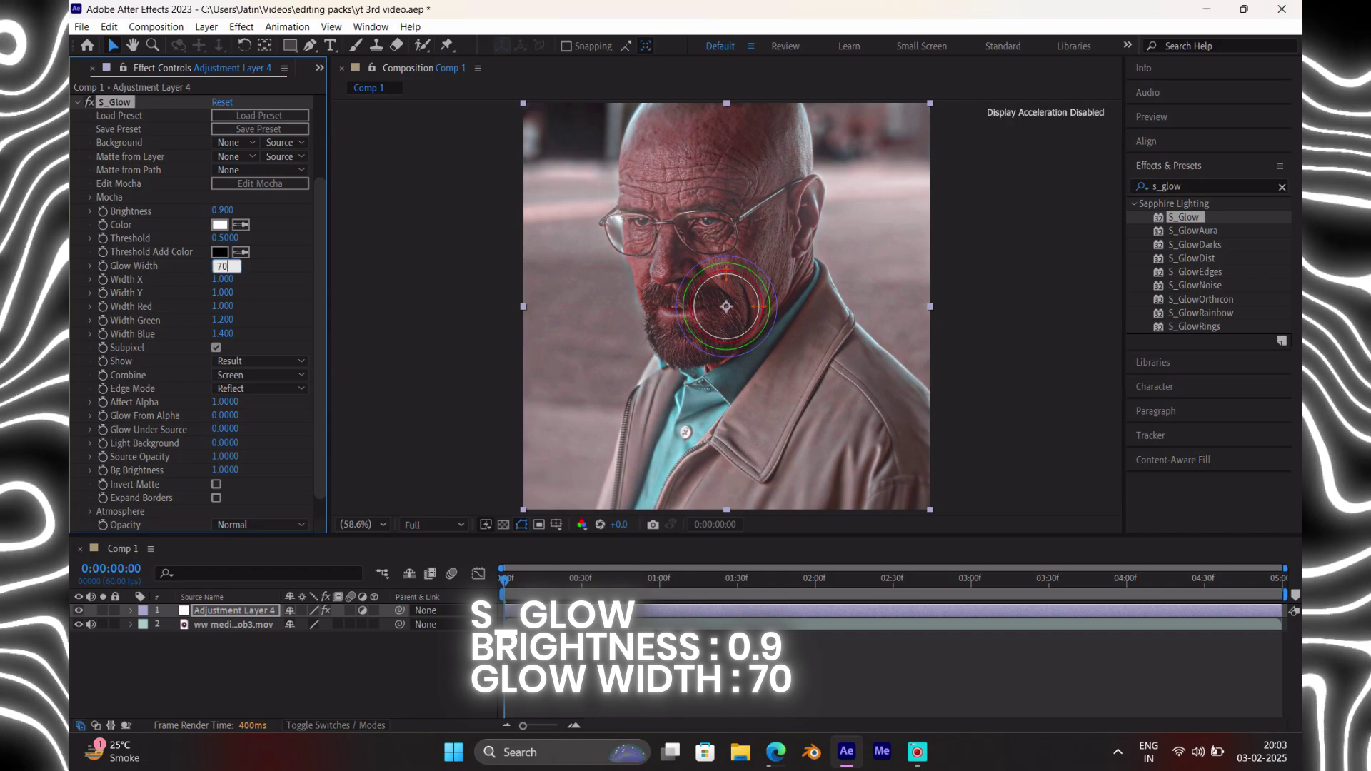
# Step: Collapse S_Glow and move the playhead to 0:00:02:10
pyautogui.click(90, 102)
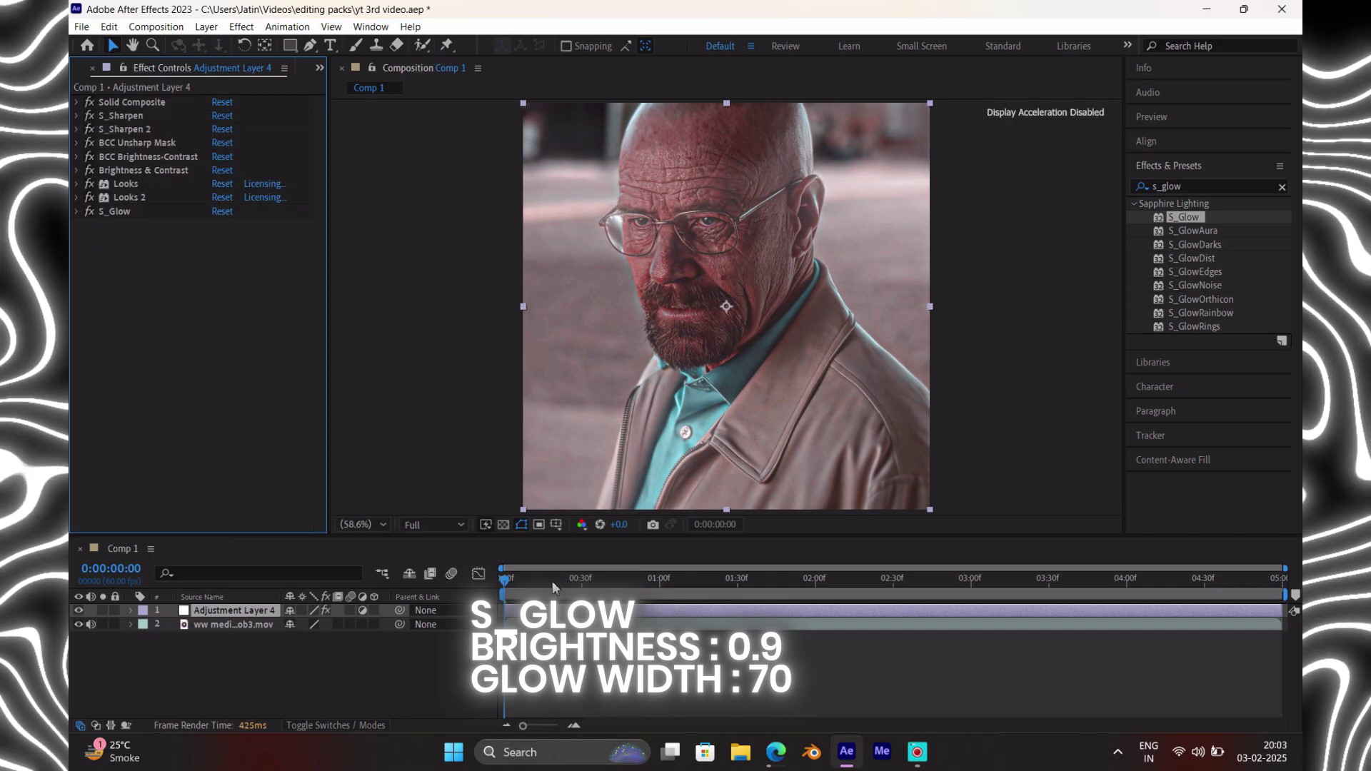
pyautogui.click(842, 581)
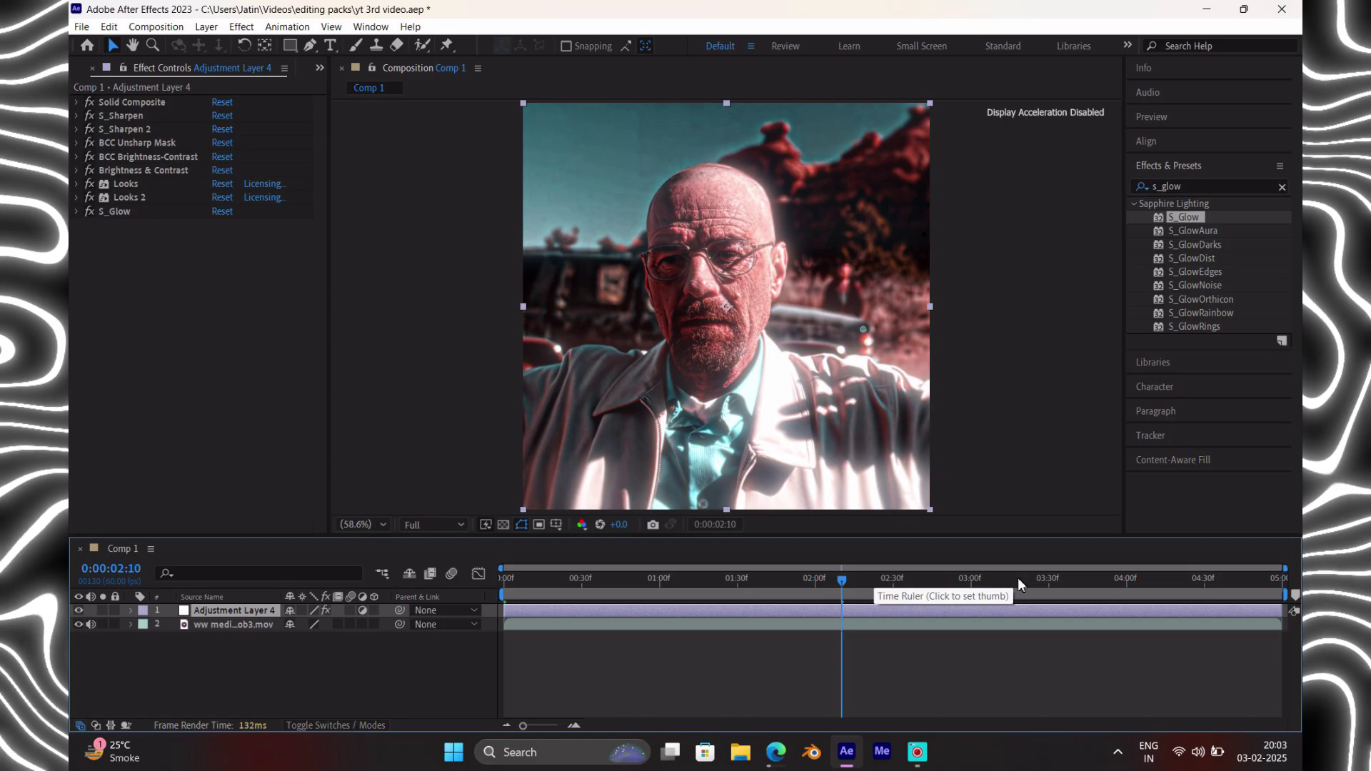